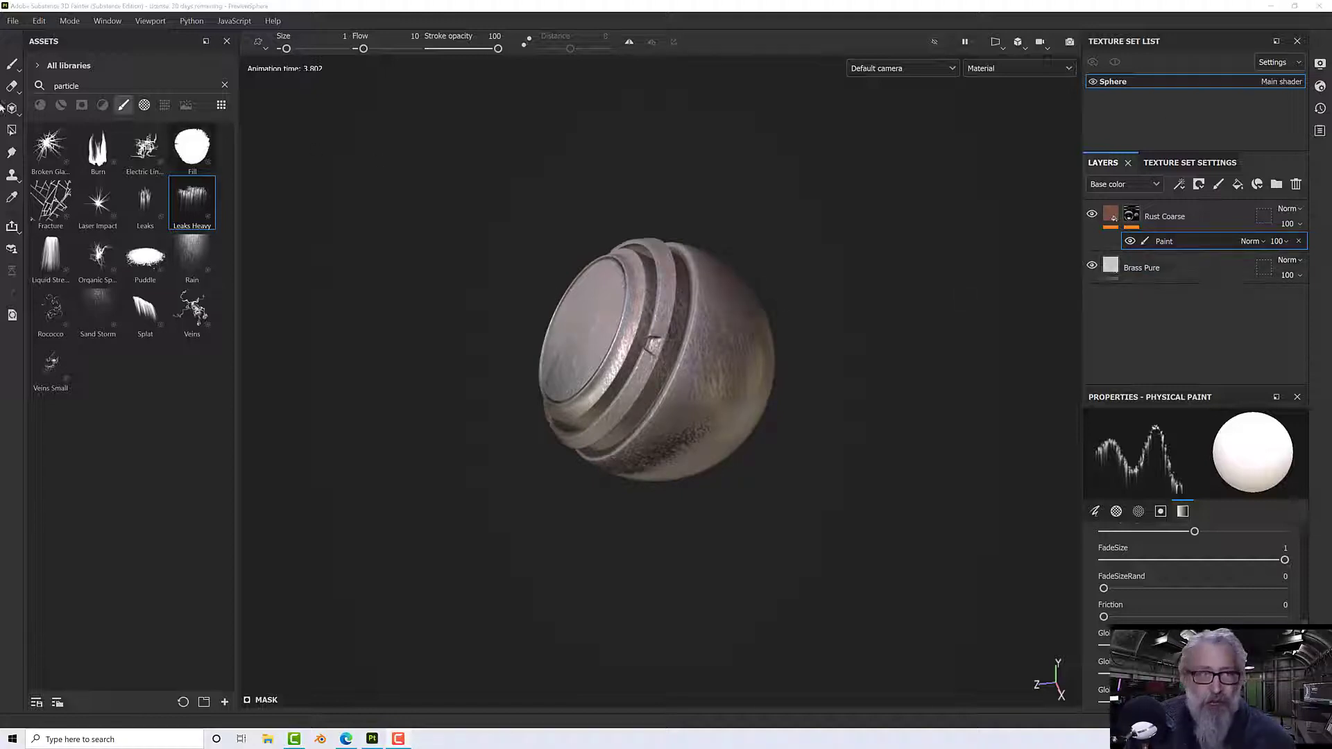
Step: Create a new project from the JohnsBase template with the Cube.obj mesh at 2048 document resolution
{"action": "left_click", "coordinate": [13, 21]}
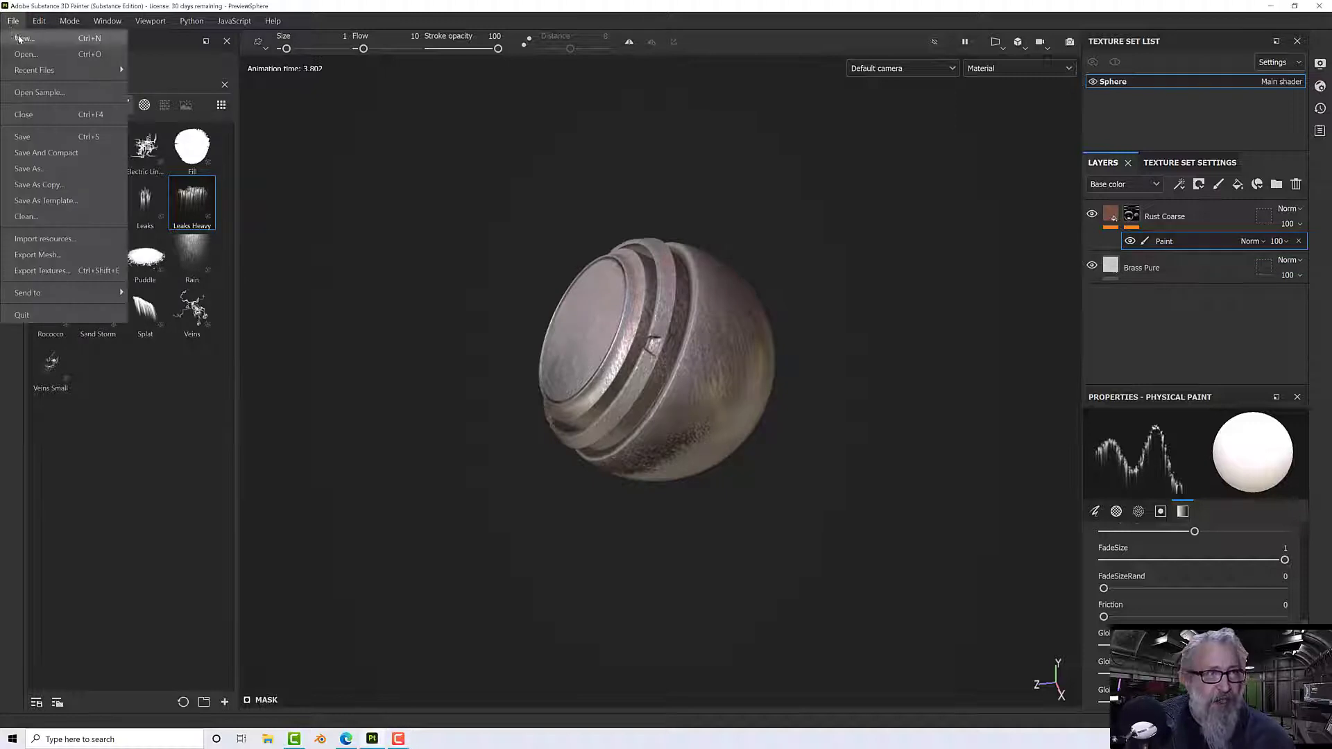
{"action": "left_click", "coordinate": [66, 39]}
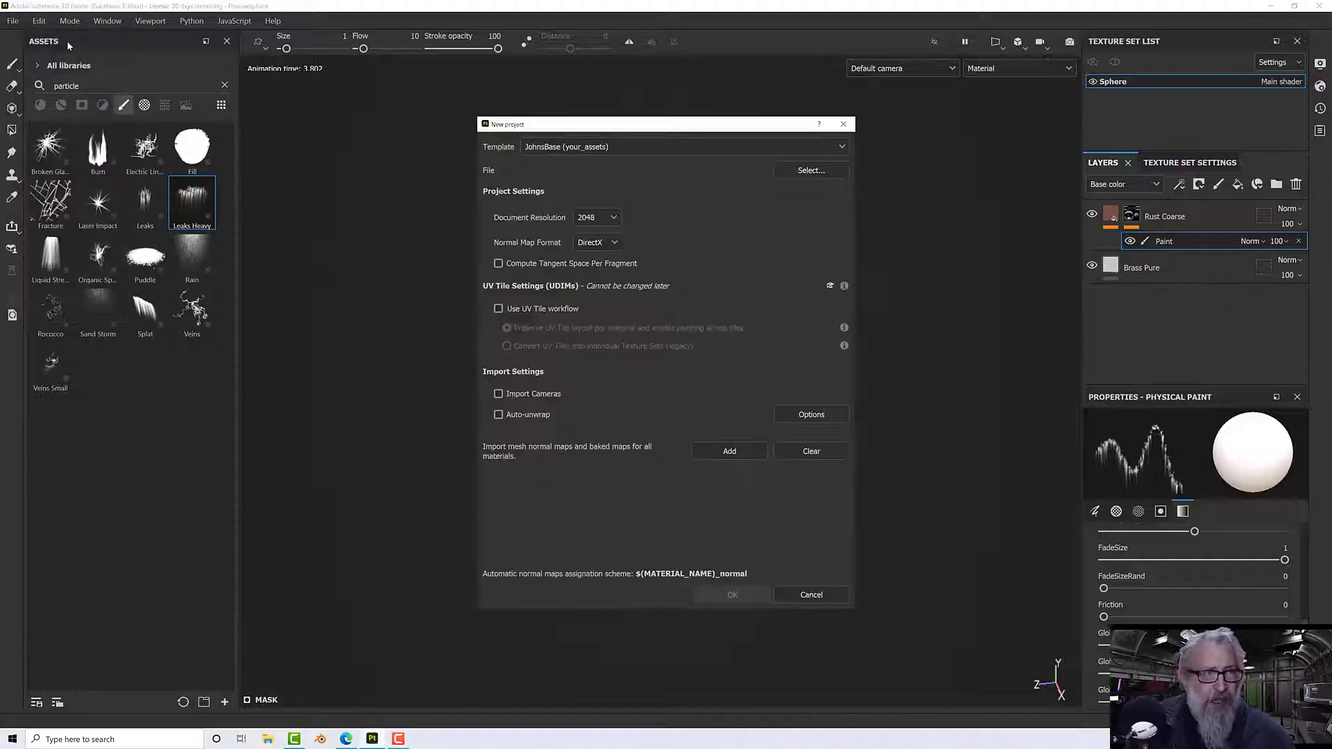
{"action": "left_click", "coordinate": [785, 172]}
{"action": "double_click", "coordinate": [824, 236]}
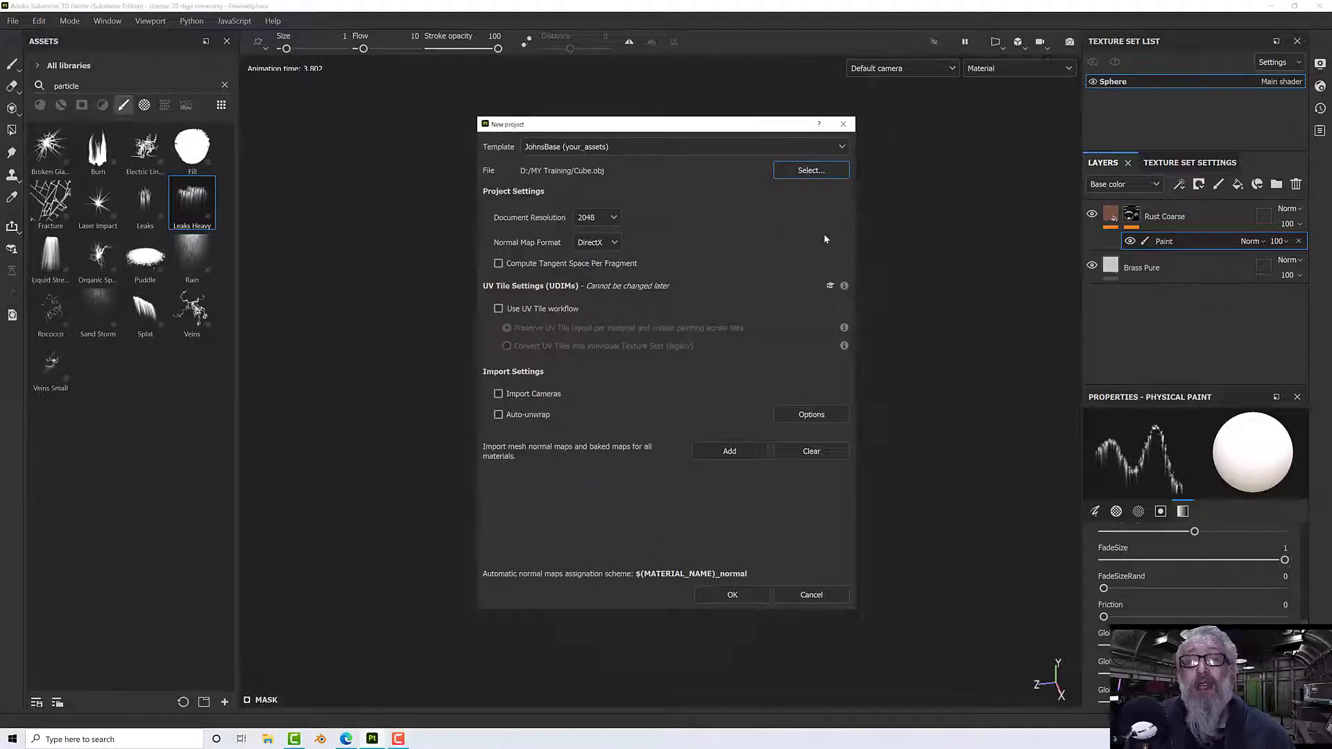
{"action": "left_click", "coordinate": [753, 595]}
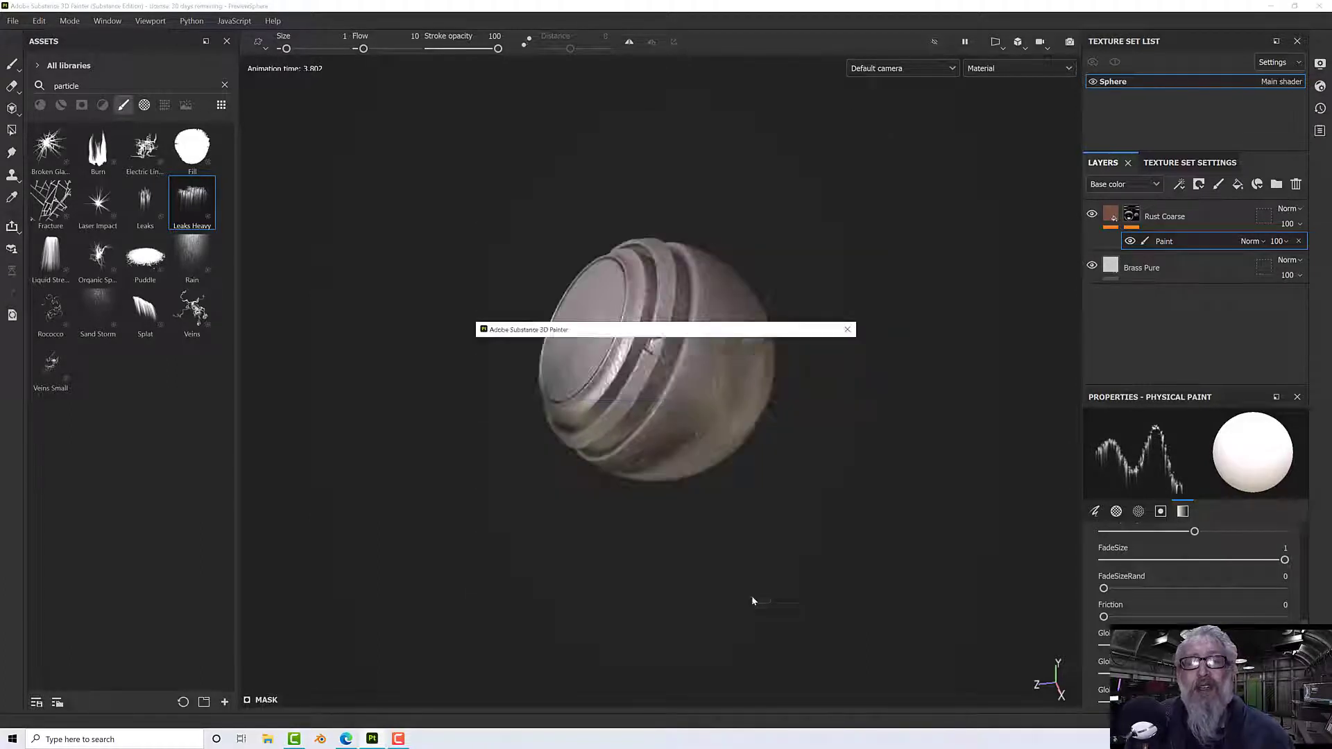
{"action": "left_click", "coordinate": [619, 388]}
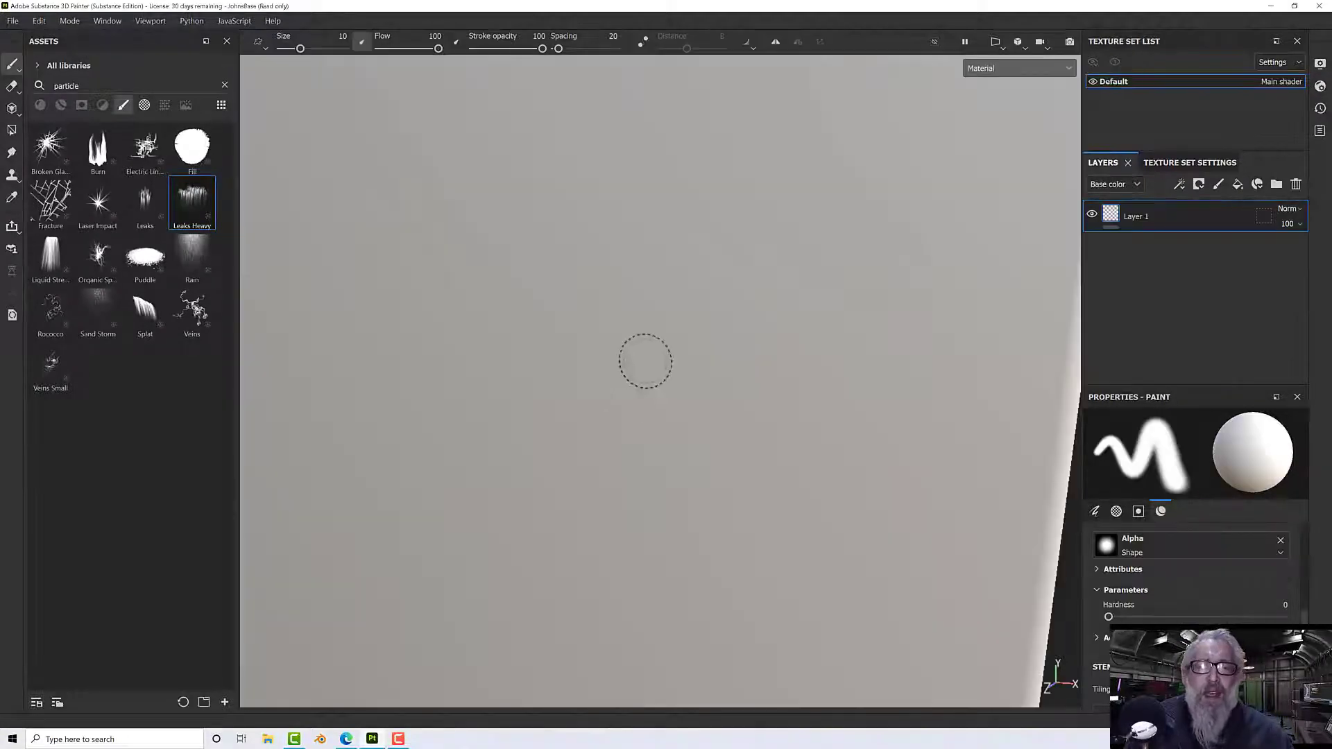
Step: Delete the default paint layer and add two fill layers to the cube
{"action": "left_click_drag", "start_coordinate": [645, 359], "coordinate": [930, 441], "text": "alt"}
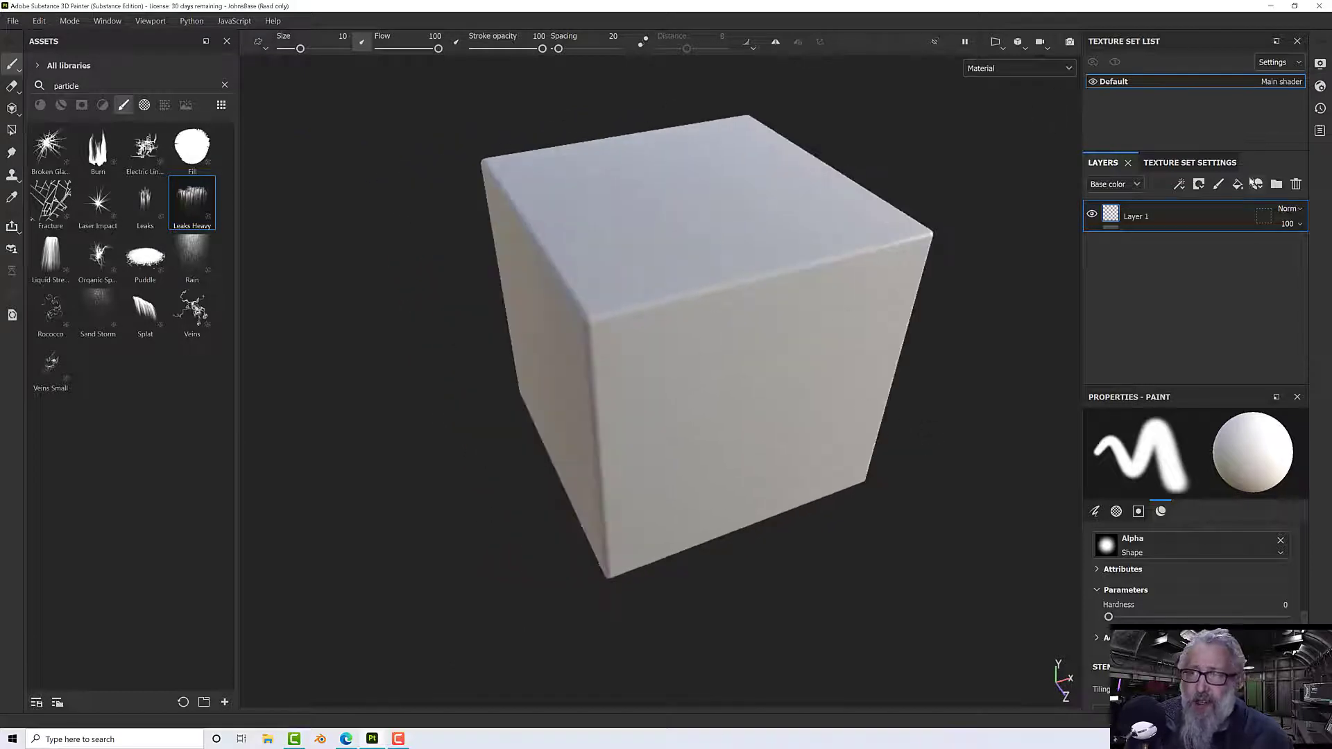
{"action": "left_click", "coordinate": [1296, 185]}
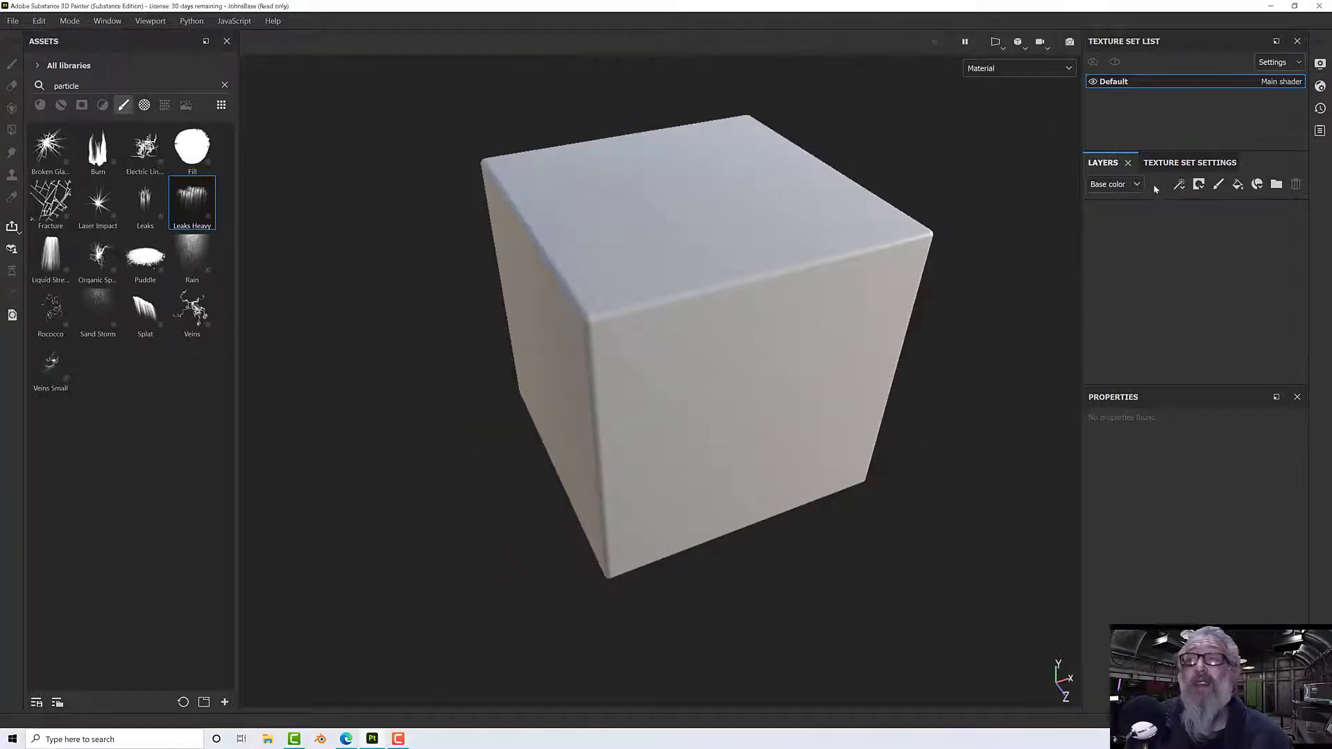
{"action": "left_click", "coordinate": [1236, 185]}
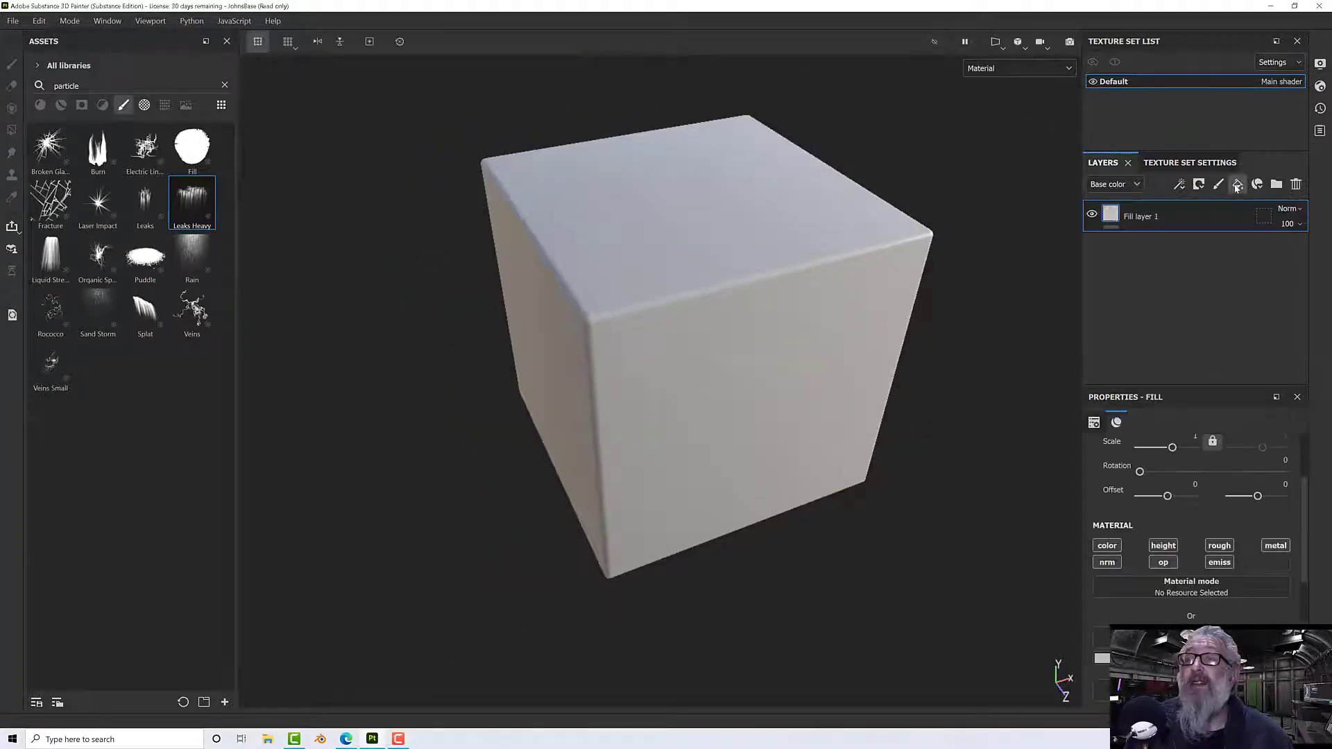
{"action": "left_click", "coordinate": [1237, 185]}
Step: Clear the asset search and apply the Iron Rough material to the lower fill layer
{"action": "left_click", "coordinate": [1178, 248]}
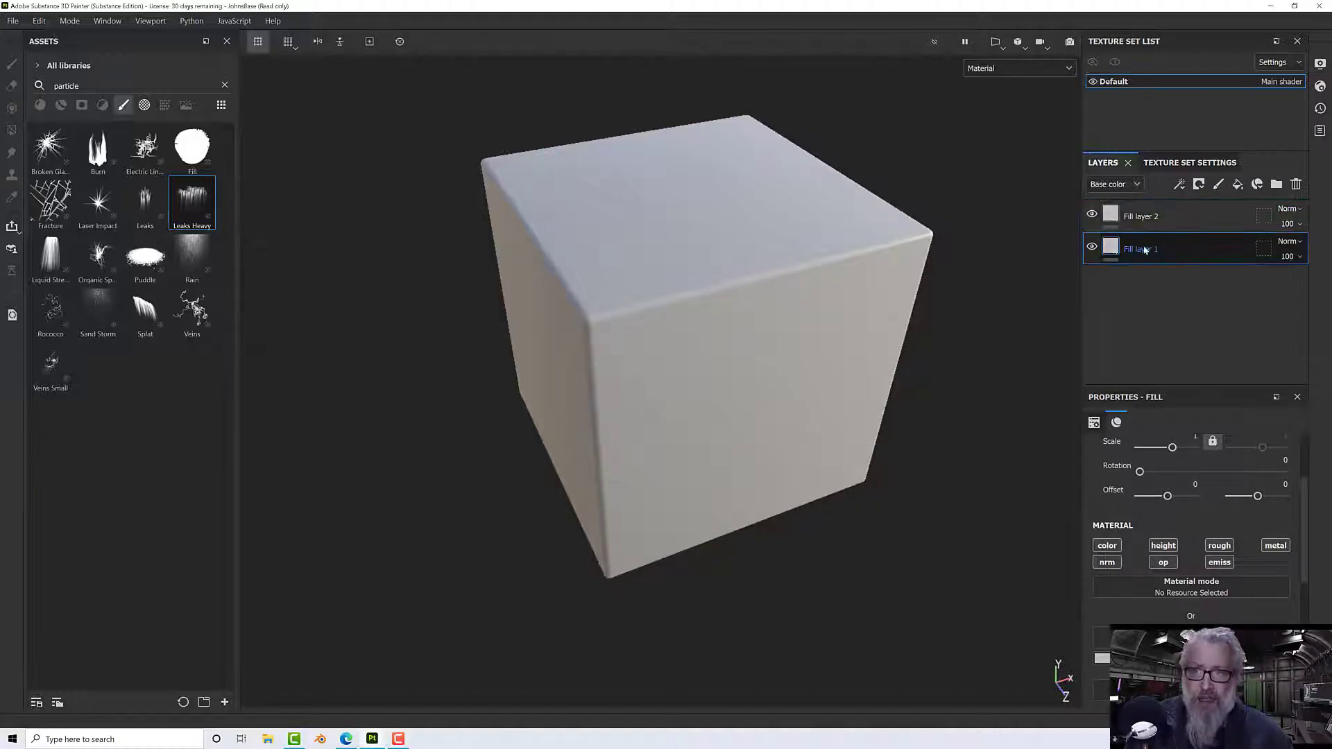
{"action": "left_click", "coordinate": [41, 104]}
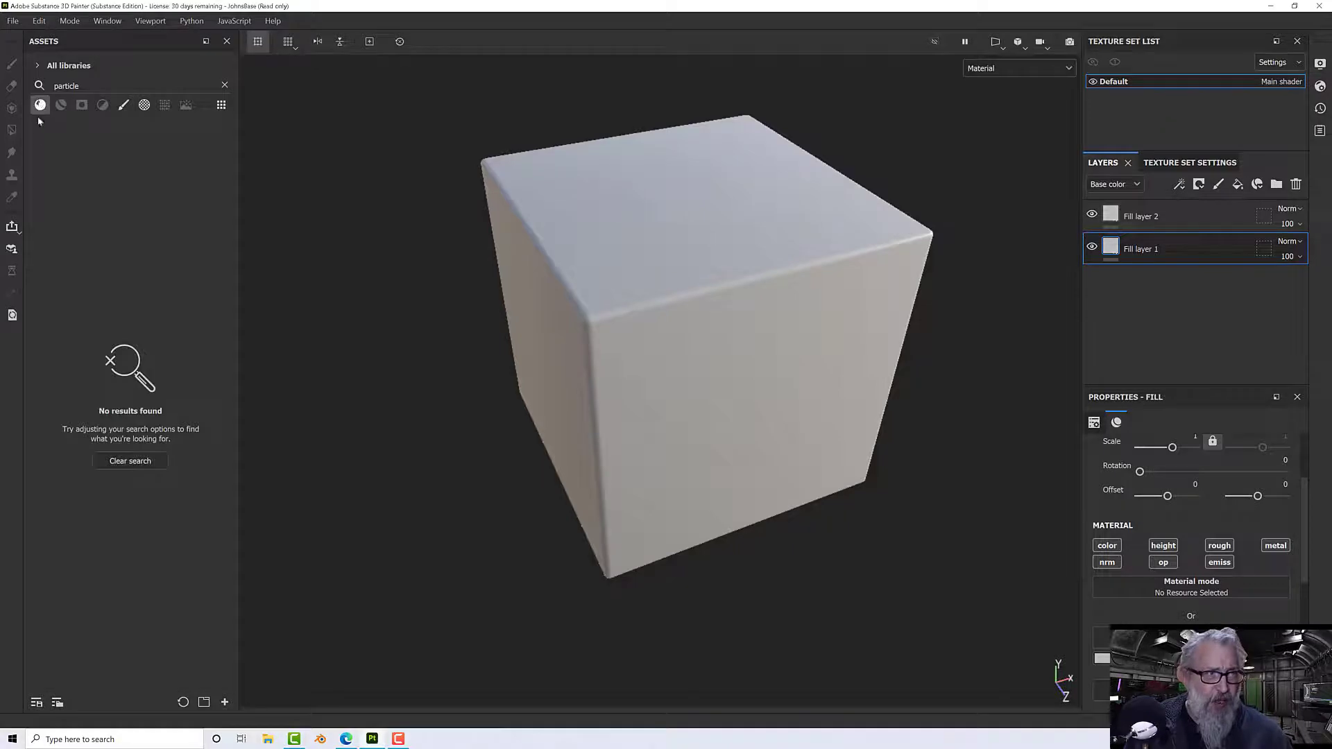
{"action": "left_click", "coordinate": [225, 85]}
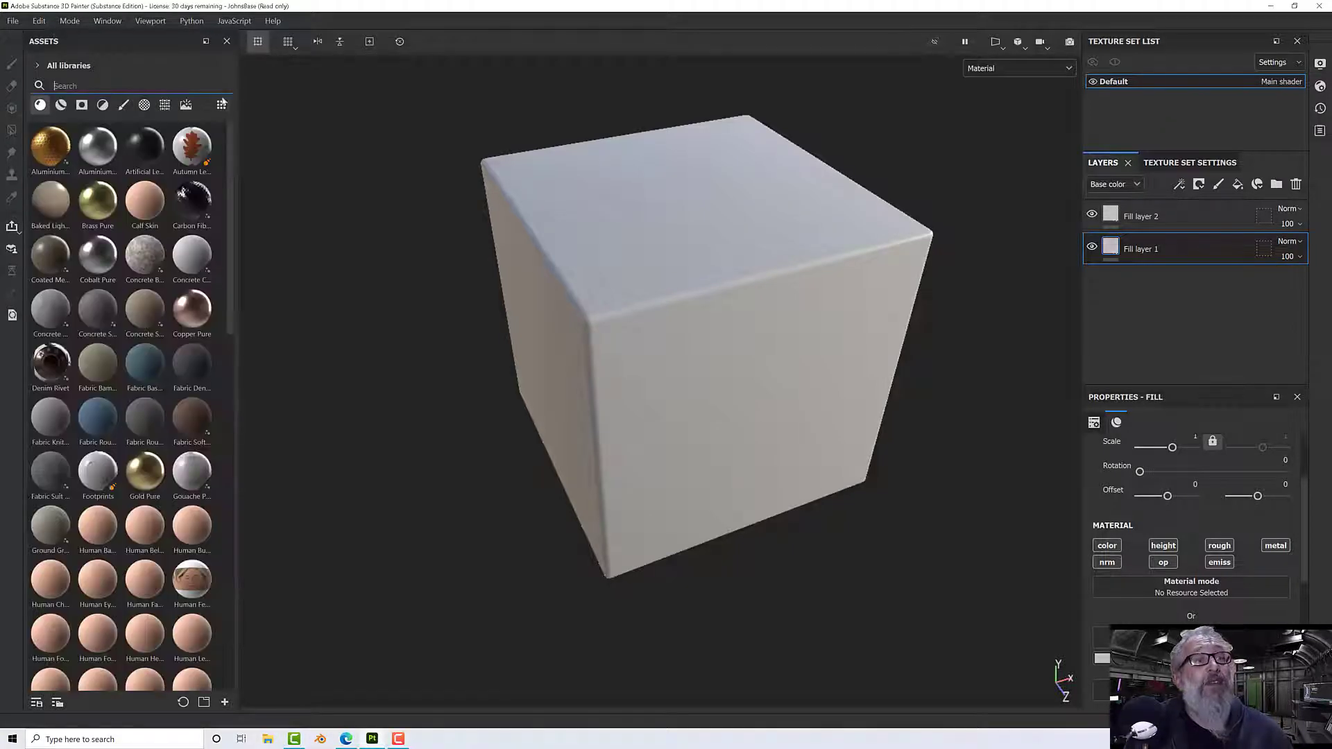
{"action": "scroll", "coordinate": [148, 401], "scroll_direction": "down", "scroll_amount": 5}
{"action": "scroll", "coordinate": [148, 401], "scroll_direction": "down", "scroll_amount": 4}
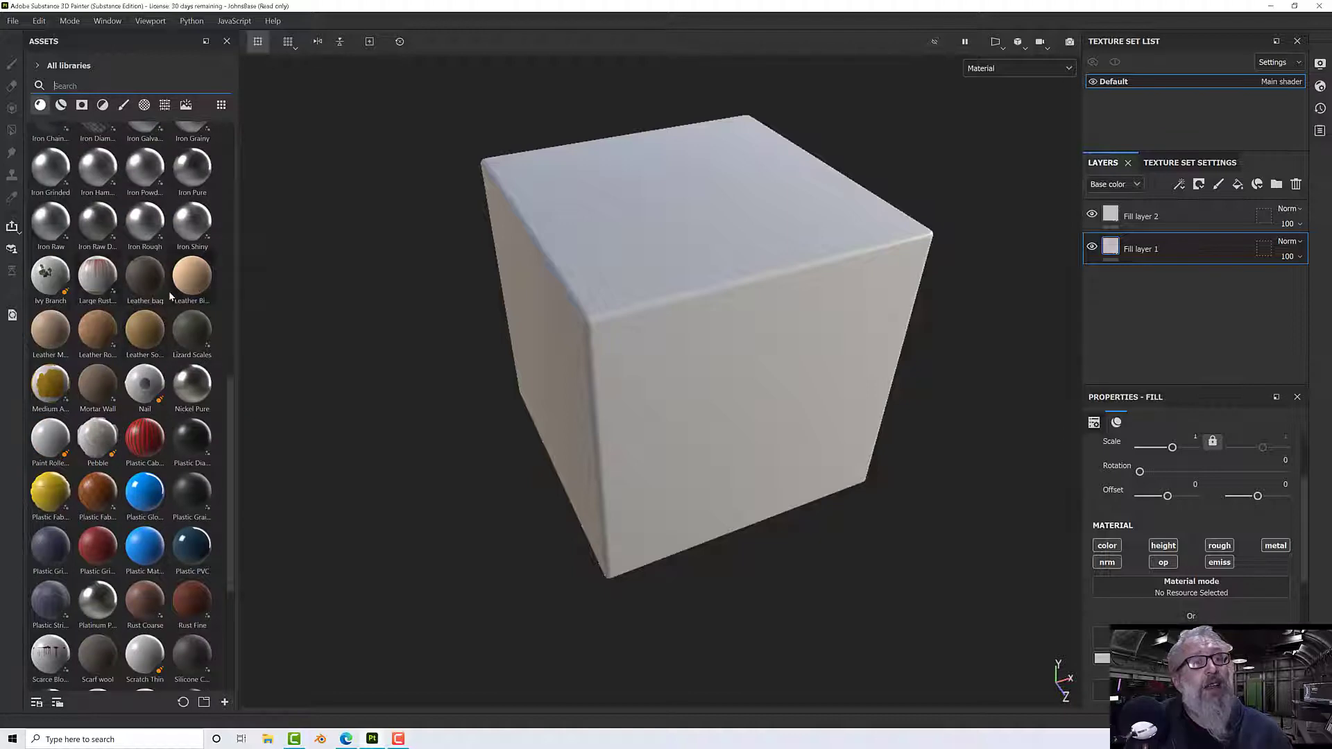
{"action": "left_click_drag", "start_coordinate": [142, 229], "coordinate": [113, 216]}
{"action": "left_click", "coordinate": [142, 225]}
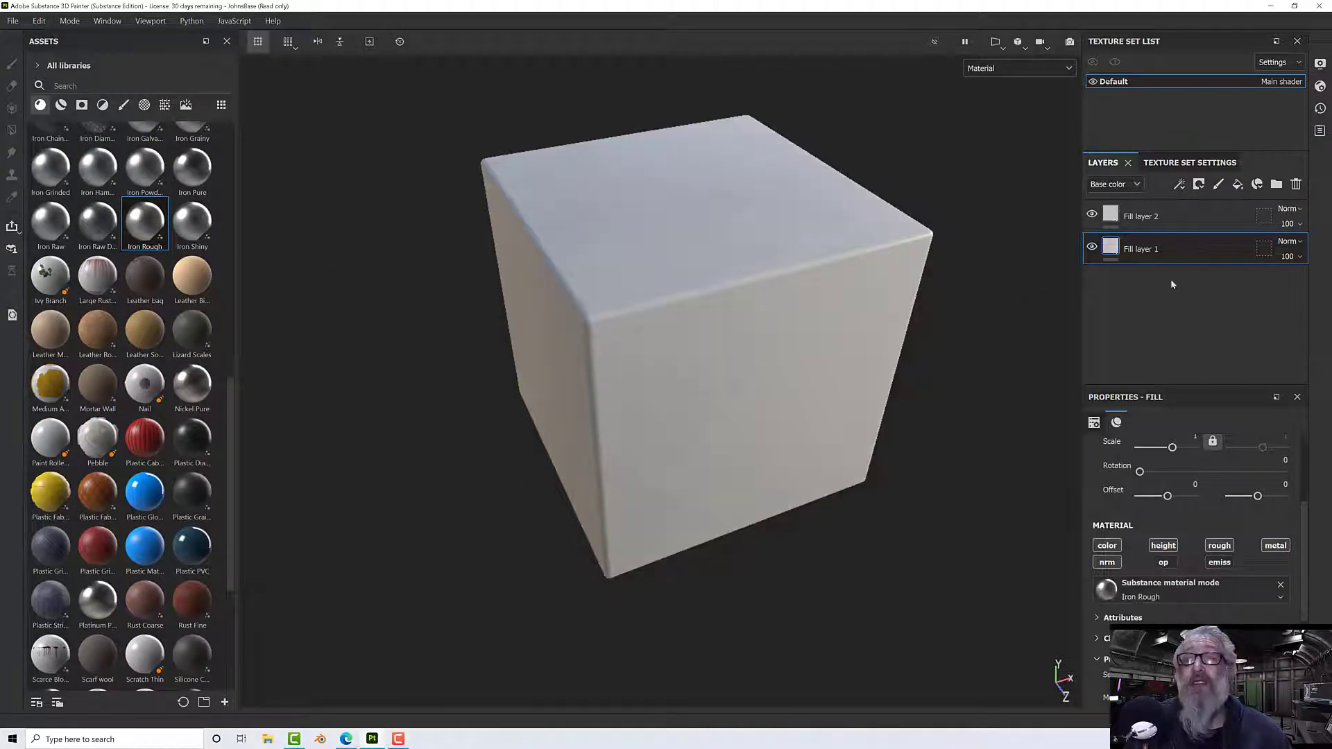
Step: Apply the Rust Fine material to the upper fill layer, covering the cube
{"action": "left_click", "coordinate": [1179, 216]}
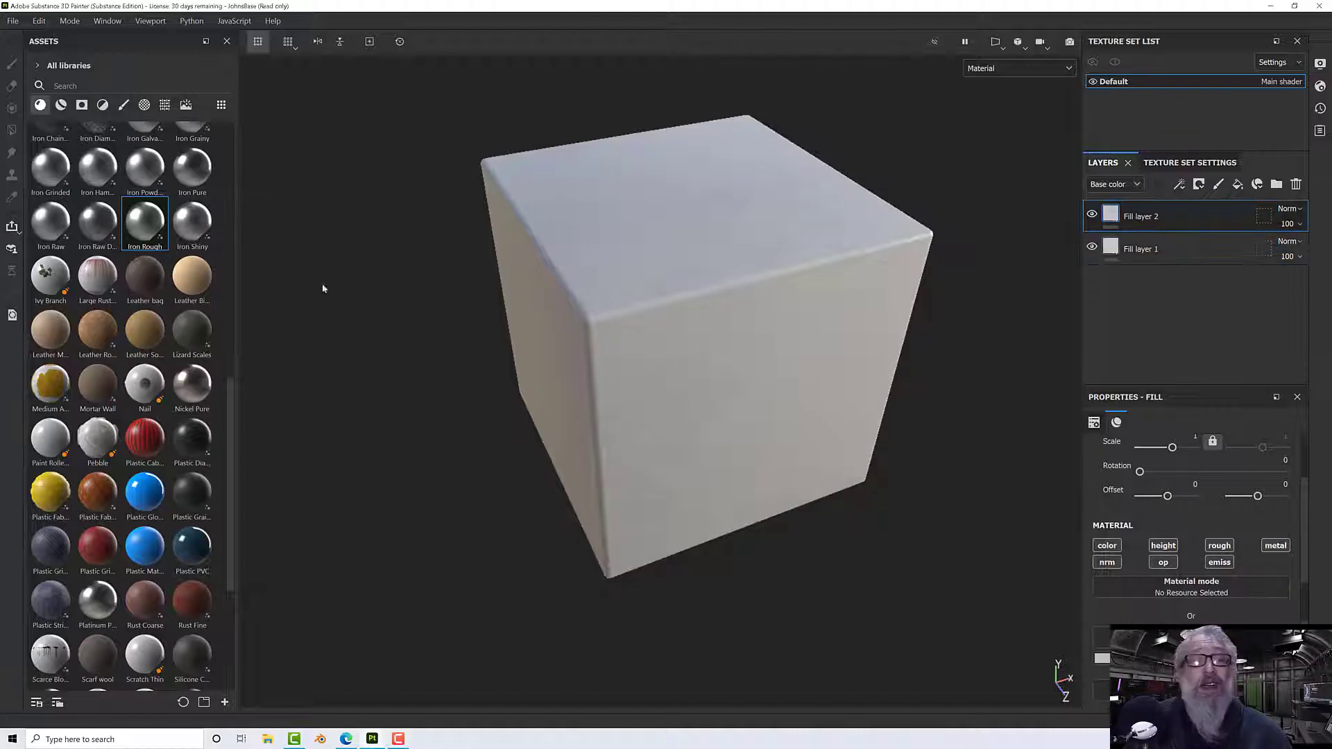
{"action": "left_click", "coordinate": [192, 614]}
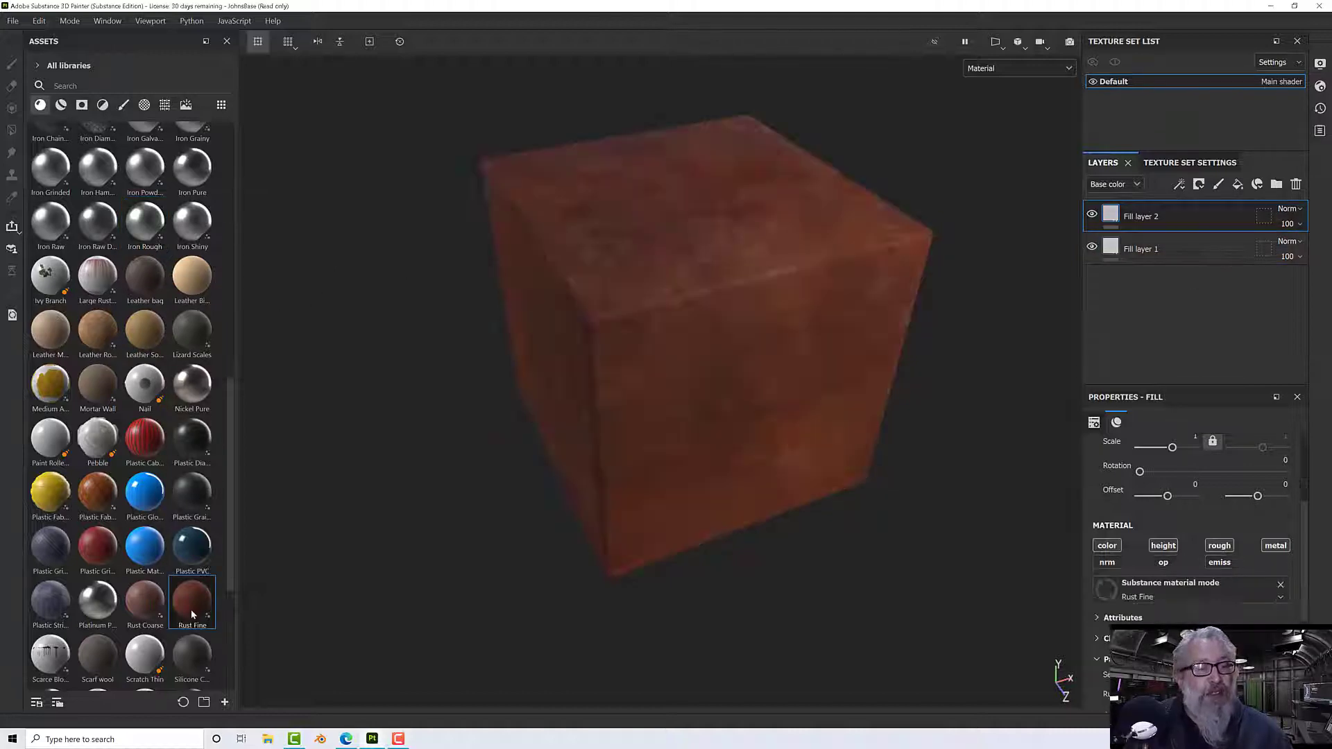
{"action": "left_click_drag", "start_coordinate": [577, 497], "coordinate": [680, 480], "text": "alt"}
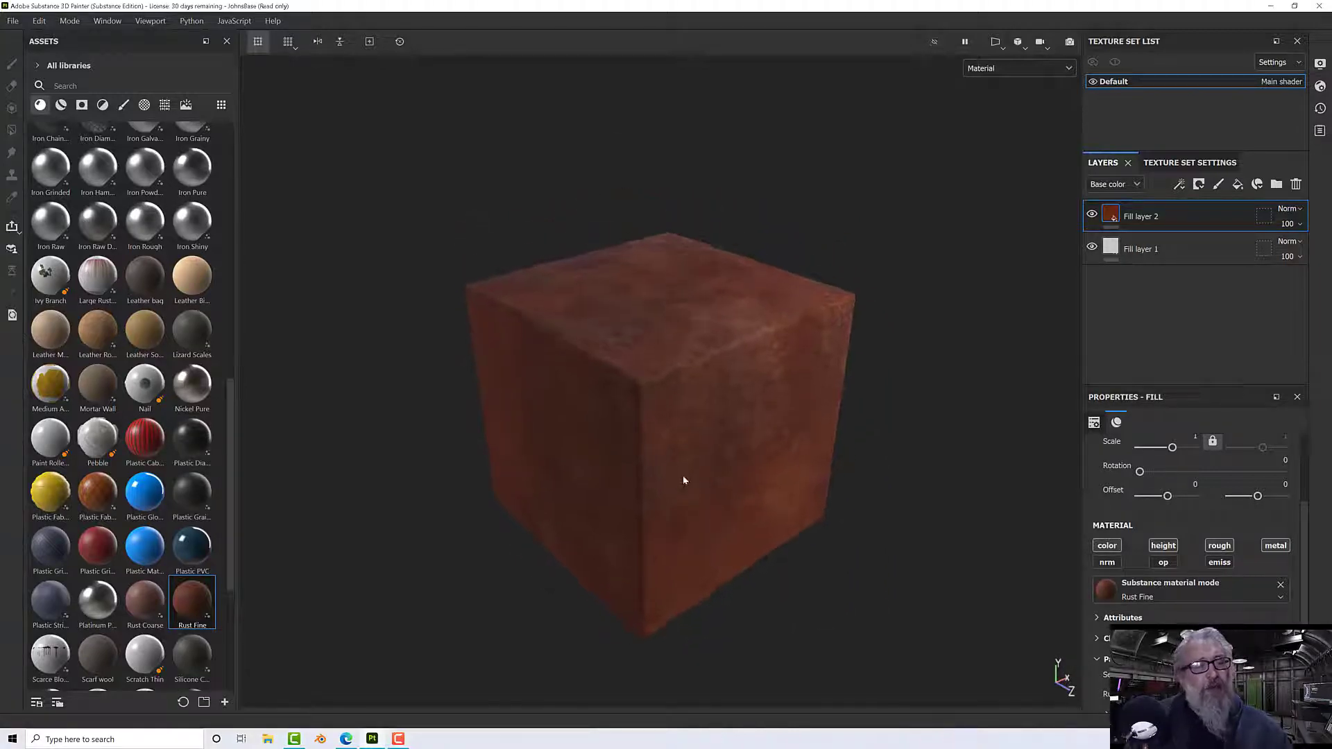
{"action": "scroll", "coordinate": [682, 477], "scroll_direction": "up", "scroll_amount": 5}
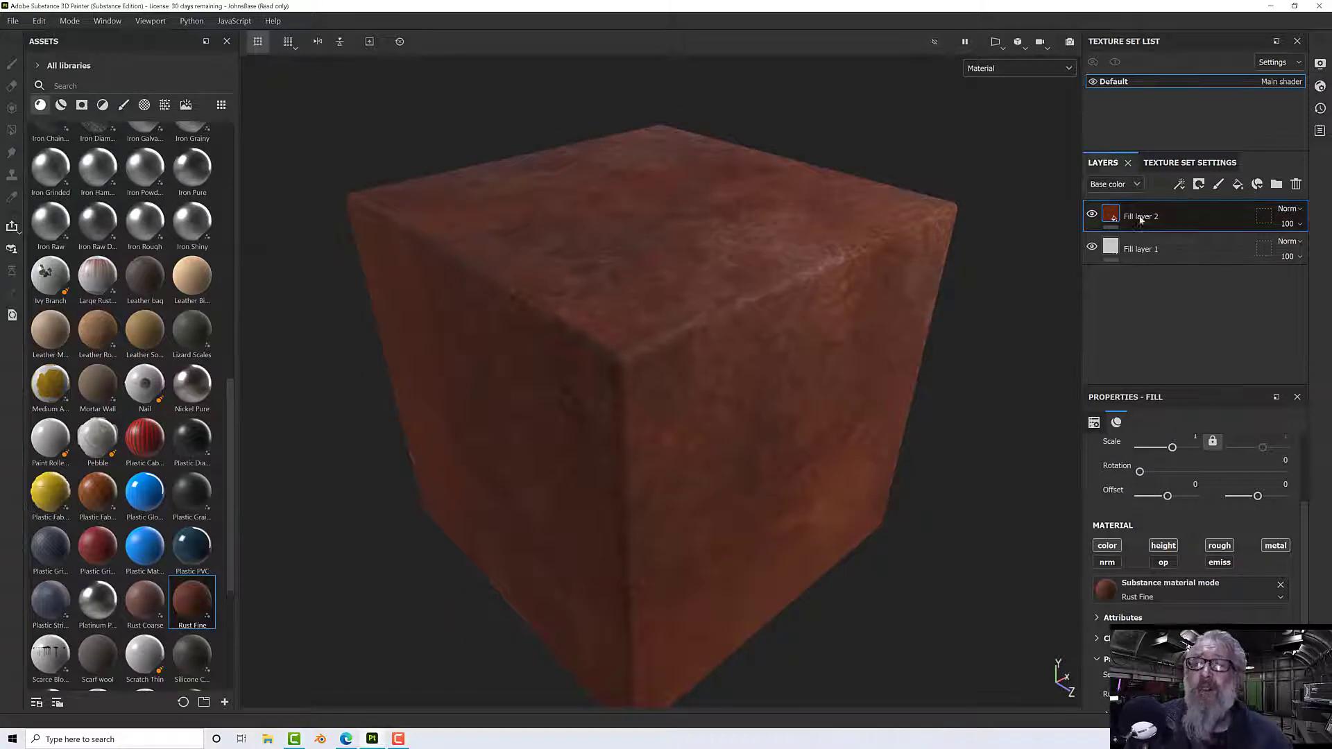
Step: Add a black mask with a paint effect to the rust fill layer
{"action": "right_click", "coordinate": [1139, 219]}
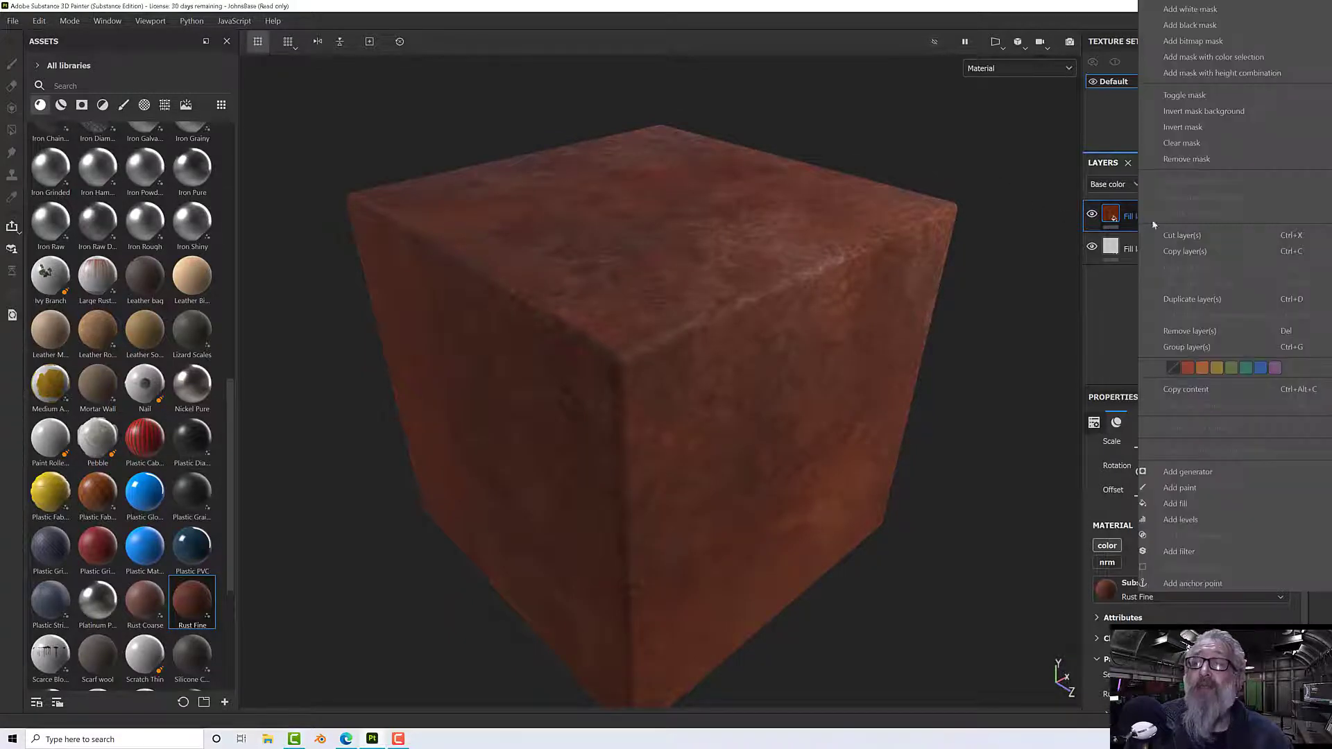
{"action": "left_click", "coordinate": [1179, 25]}
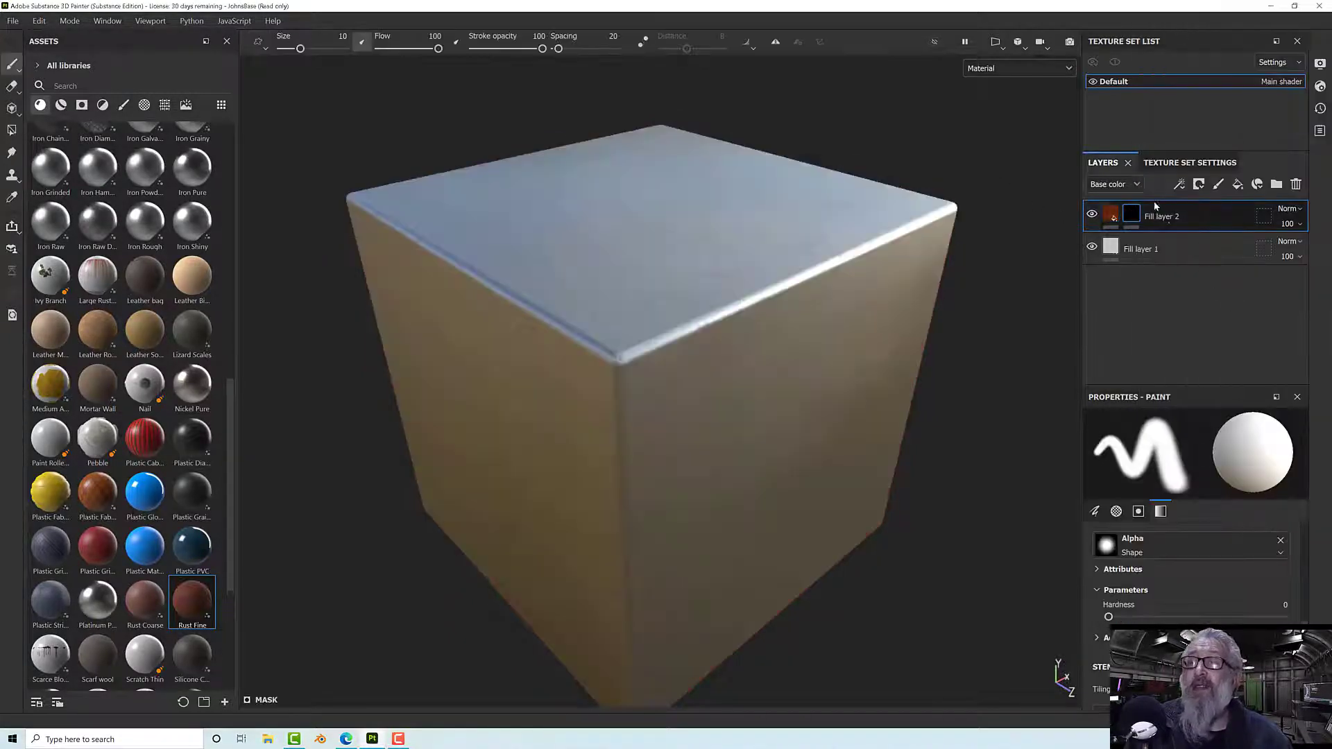
{"action": "right_click", "coordinate": [1153, 206]}
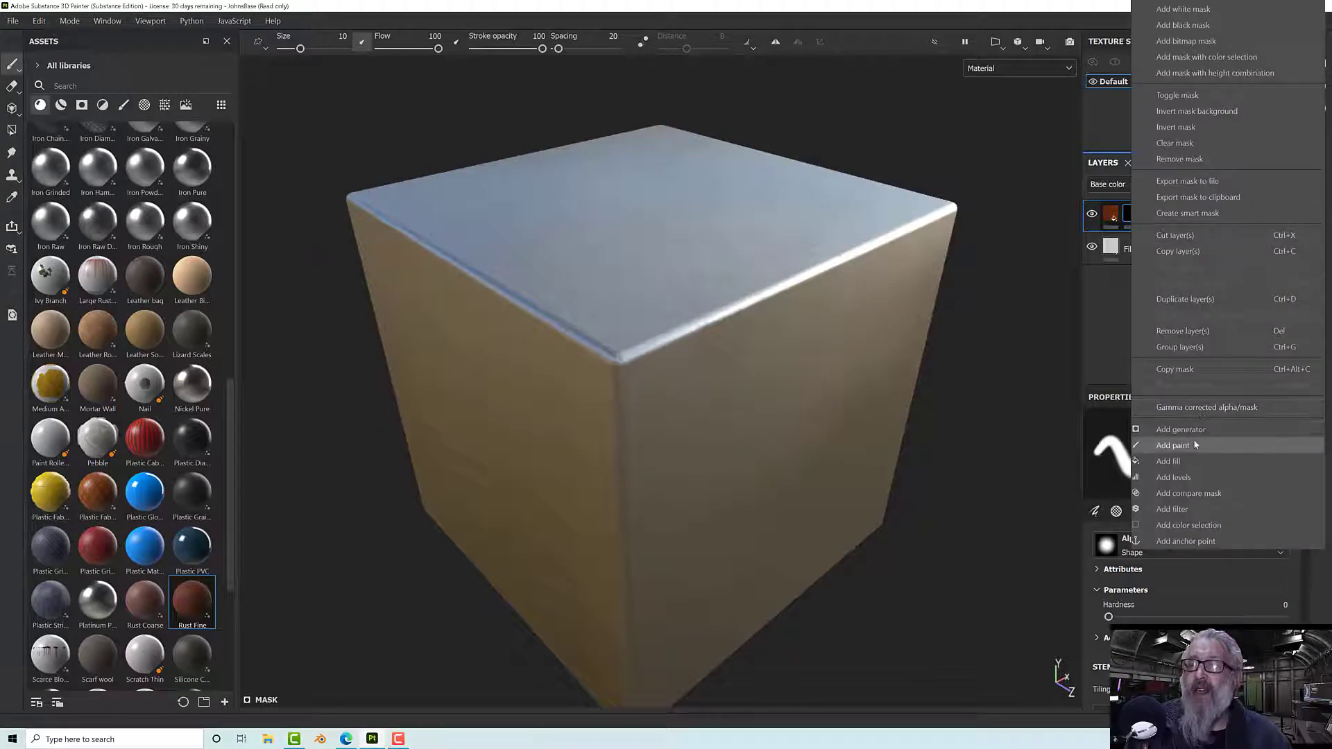
{"action": "left_click", "coordinate": [1172, 446]}
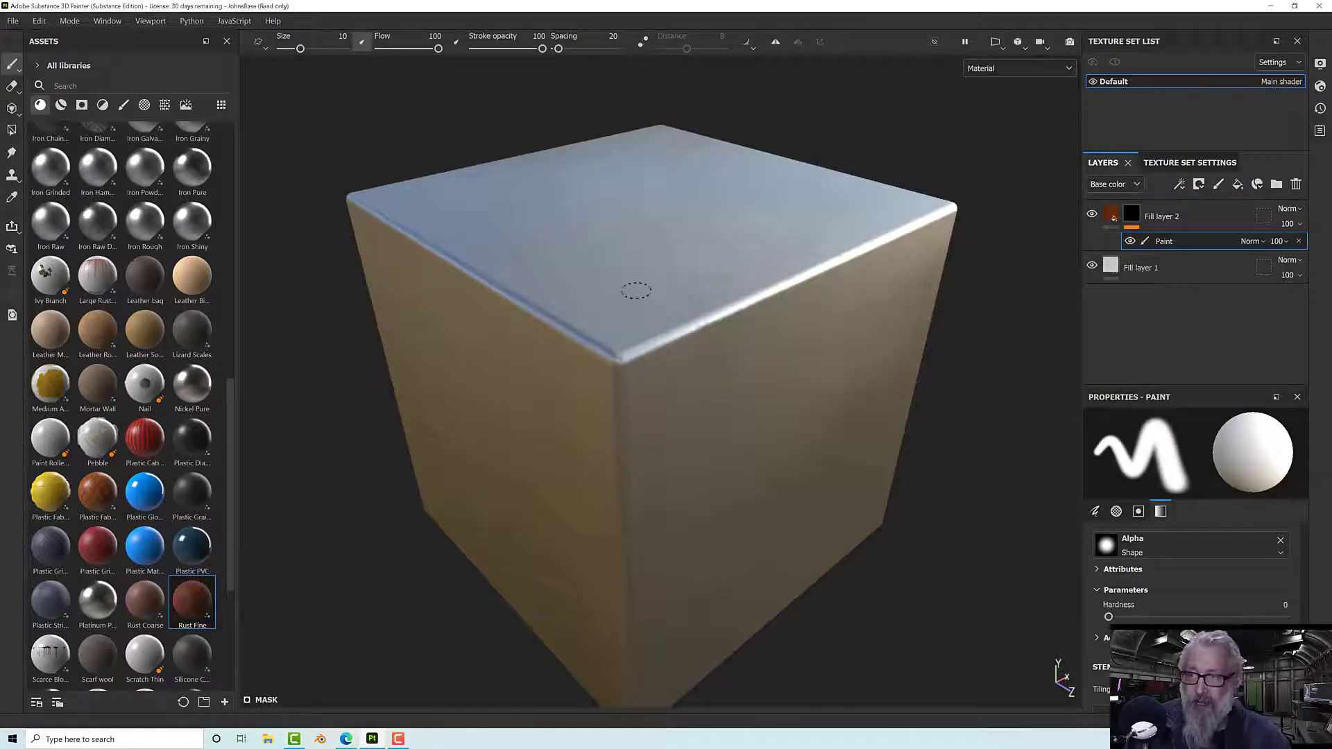
Step: Filter the brush assets for "particle" and choose the Leaks Heavy brush
{"action": "left_click", "coordinate": [120, 108]}
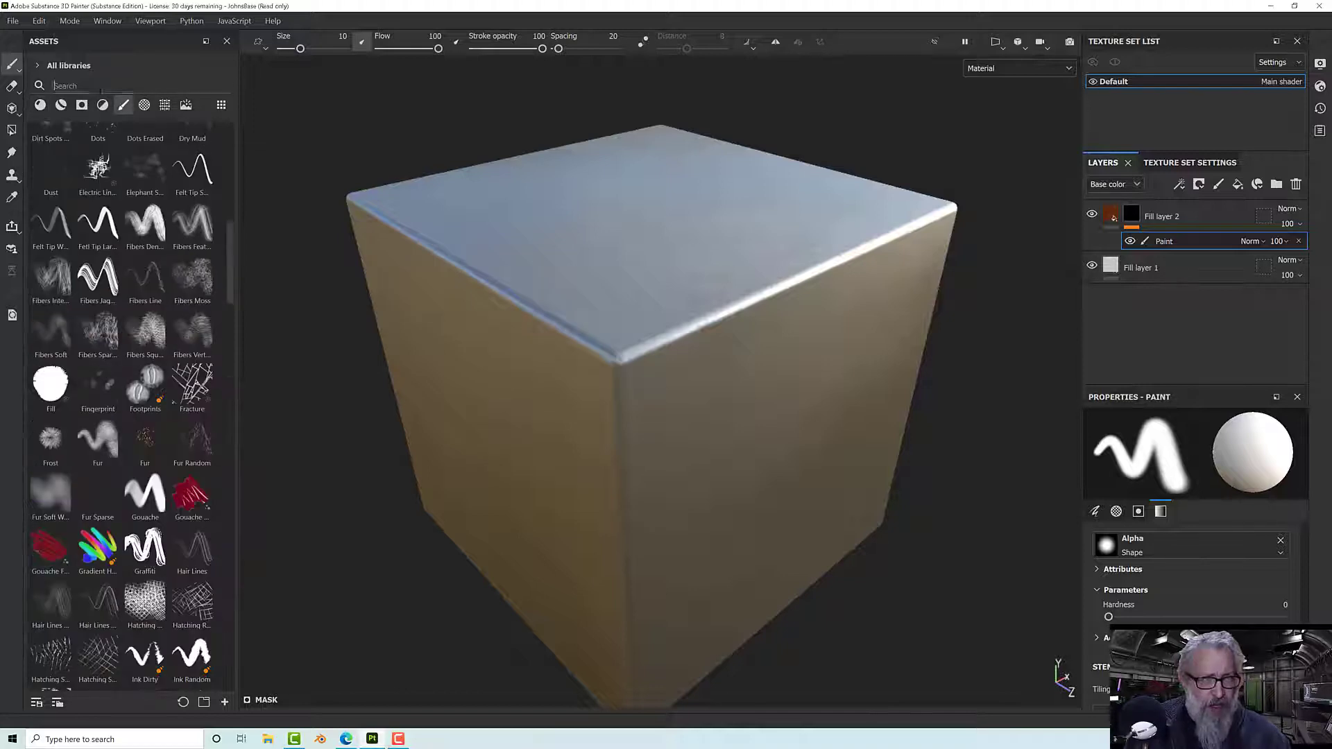
{"action": "left_click", "coordinate": [99, 91]}
{"action": "type", "text": "particle"}
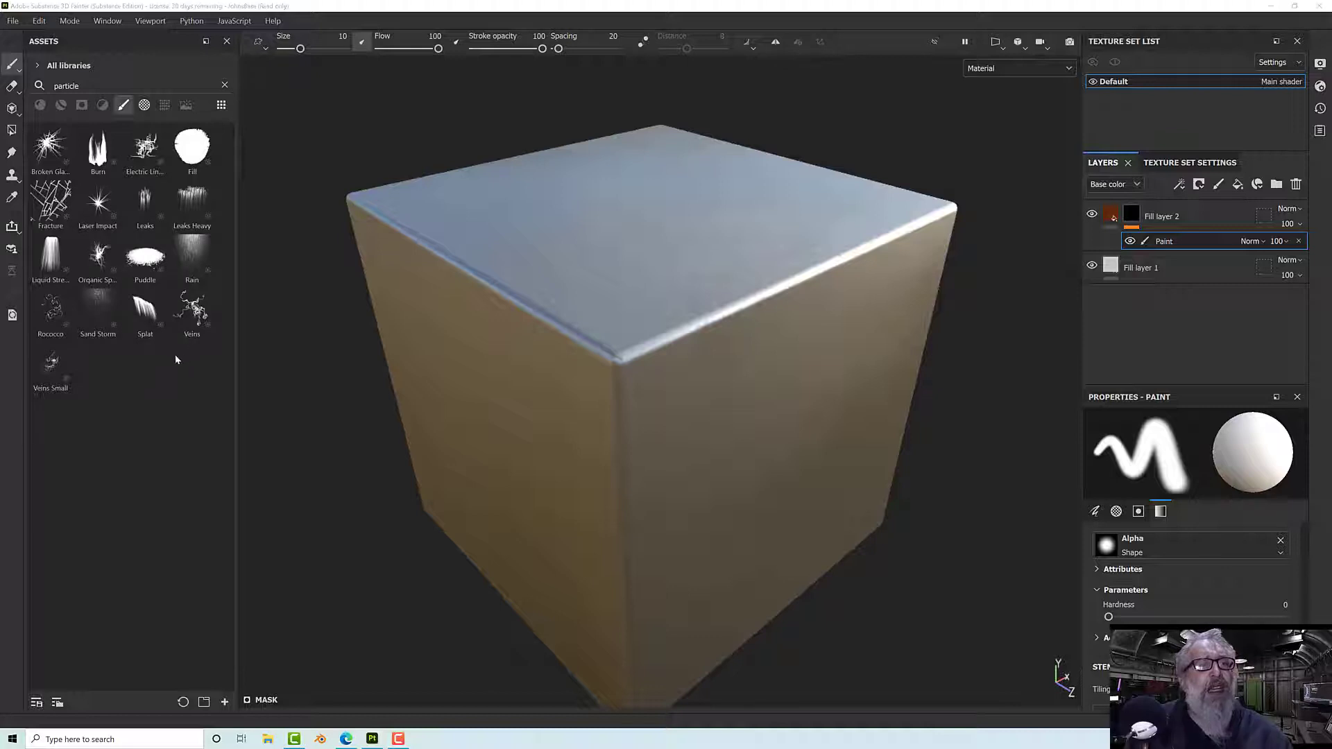
{"action": "left_click", "coordinate": [178, 207]}
Step: Paint rust leaks along part of one side face's top edge at brush size 1, then over them at about size 10
{"action": "left_click_drag", "start_coordinate": [544, 353], "coordinate": [512, 324], "text": "alt"}
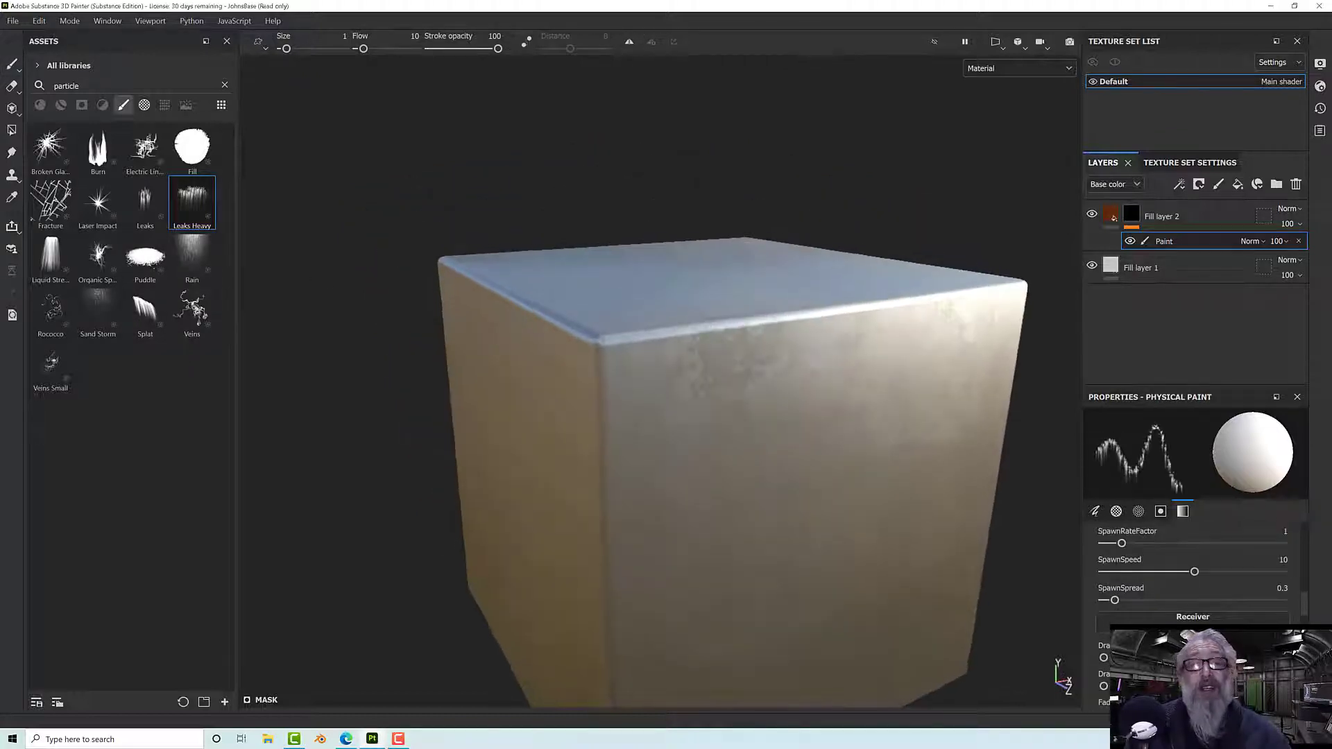
{"action": "mouse_move", "coordinate": [604, 342]}
{"action": "left_mouse_down"}
{"action": "mouse_move", "coordinate": [807, 325]}
{"action": "mouse_move", "coordinate": [774, 361]}
{"action": "mouse_move", "coordinate": [735, 342]}
{"action": "mouse_move", "coordinate": [772, 333]}
{"action": "mouse_move", "coordinate": [735, 326]}
{"action": "mouse_move", "coordinate": [714, 341]}
{"action": "mouse_move", "coordinate": [940, 441]}
{"action": "left_mouse_up"}
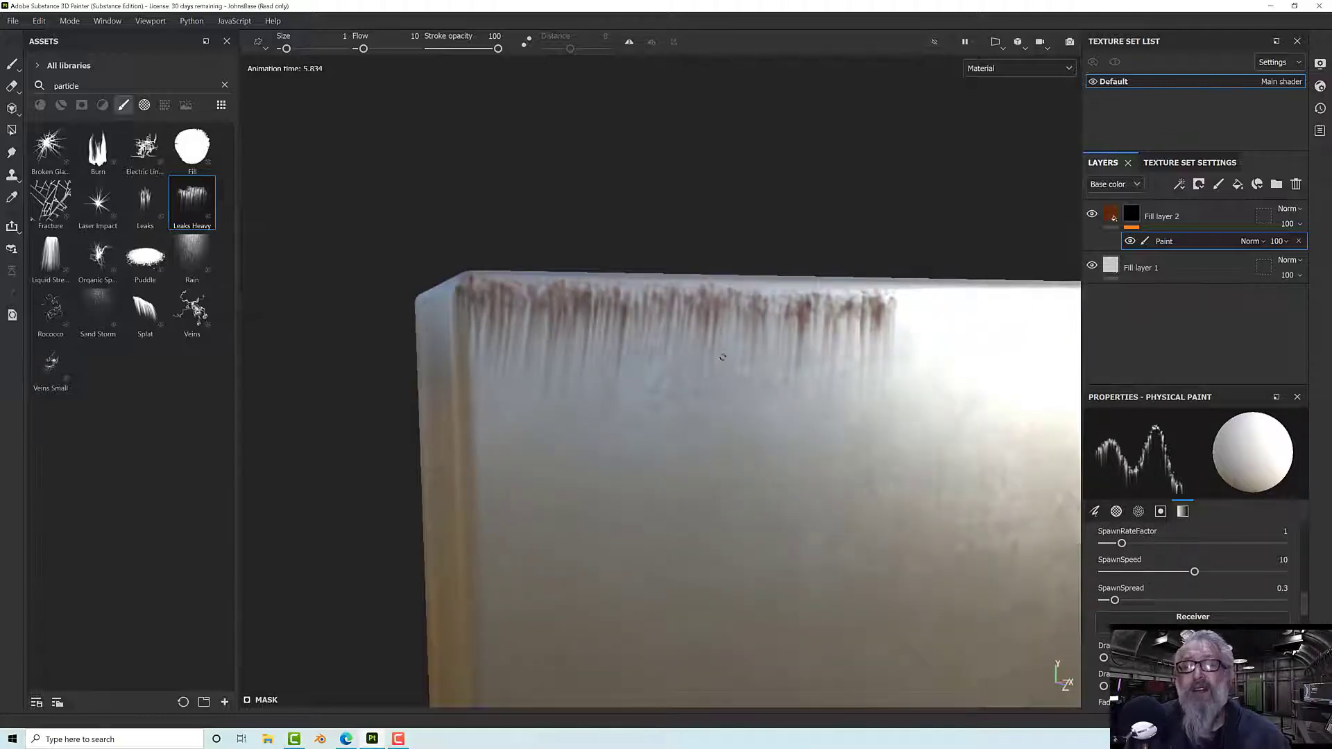
{"action": "right_click_drag", "start_coordinate": [722, 357], "coordinate": [739, 356], "text": "alt"}
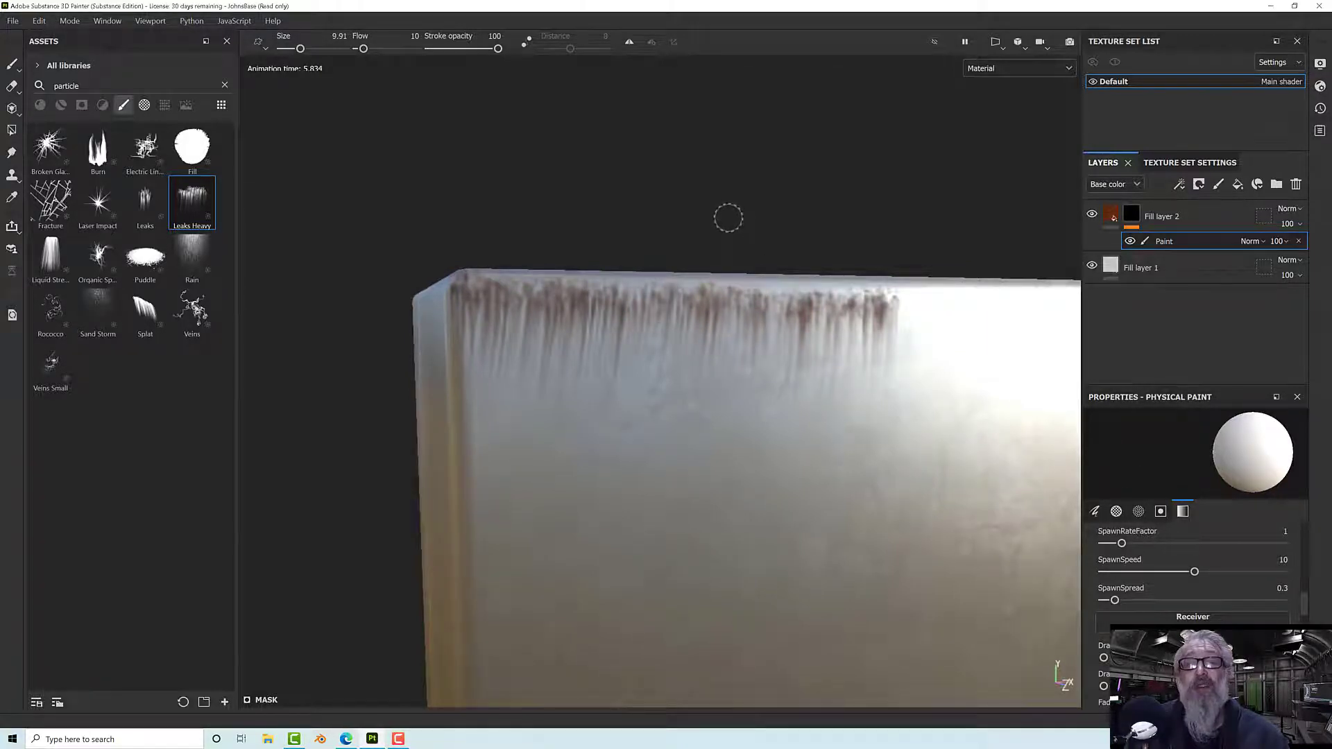
{"action": "left_click_drag", "start_coordinate": [489, 294], "coordinate": [888, 294]}
Step: Add single rust drips at the cube's corner and at the far end of the painted strip
{"action": "mouse_move", "coordinate": [509, 296]}
{"action": "left_mouse_down", "text": "alt"}
{"action": "mouse_move", "coordinate": [658, 289]}
{"action": "mouse_move", "coordinate": [631, 345]}
{"action": "left_mouse_up", "text": "alt"}
{"action": "scroll", "coordinate": [657, 289], "scroll_direction": "down", "scroll_amount": 4}
{"action": "middle_click_drag", "start_coordinate": [539, 339], "coordinate": [480, 342], "text": "alt"}
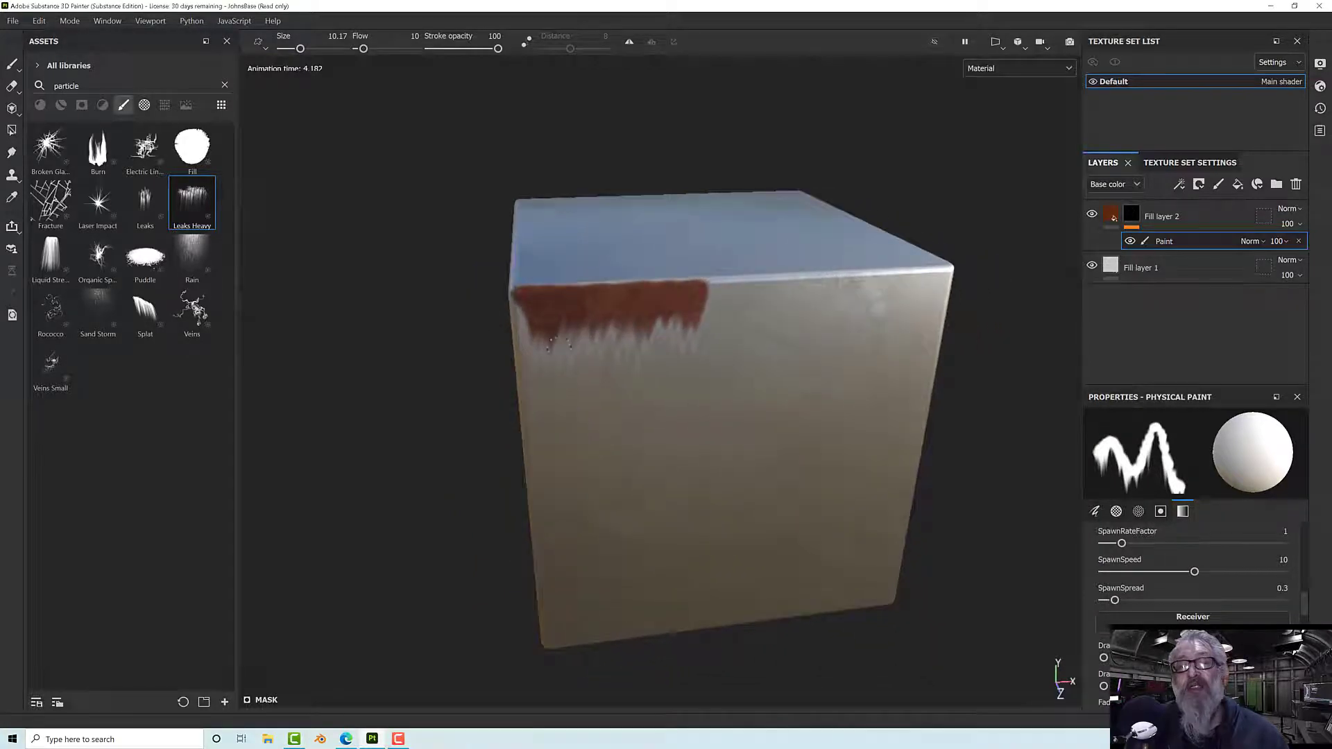
{"action": "left_click", "coordinate": [515, 302]}
{"action": "left_click_drag", "start_coordinate": [624, 351], "coordinate": [724, 312], "text": "alt"}
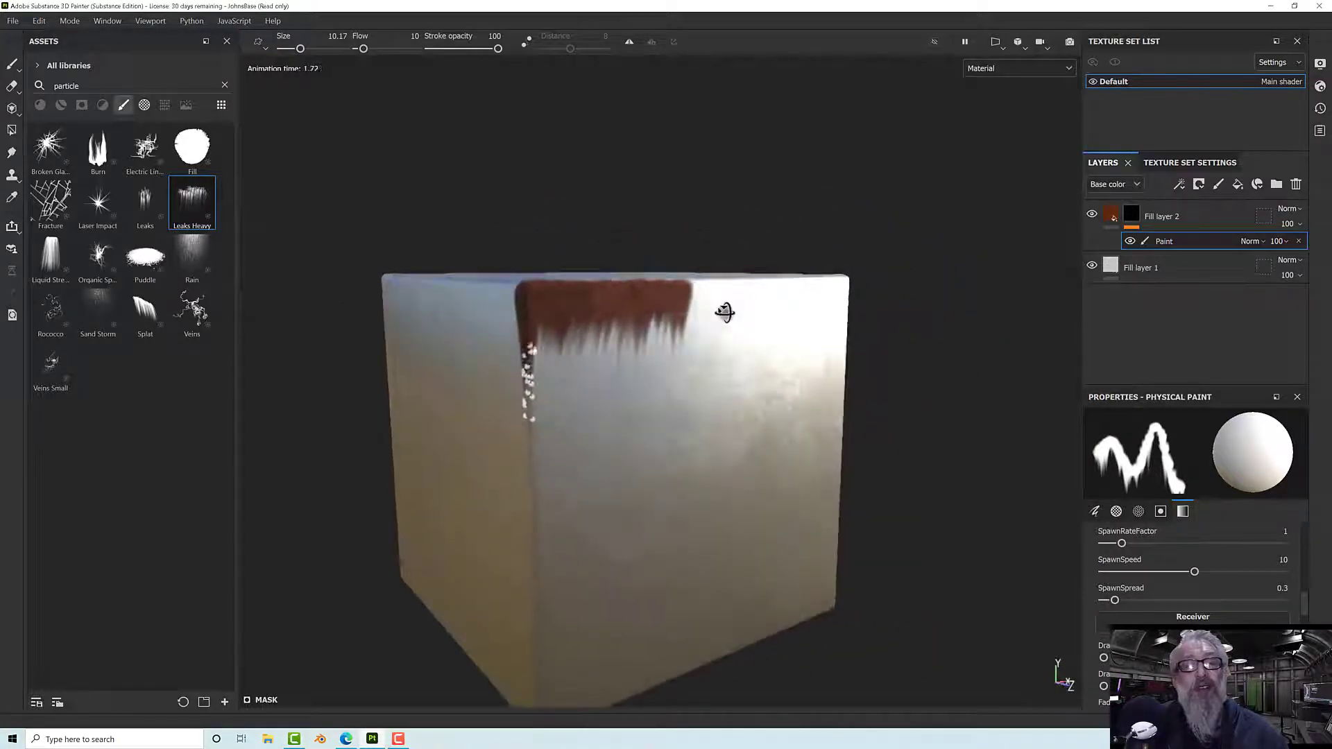
{"action": "left_click", "coordinate": [699, 286]}
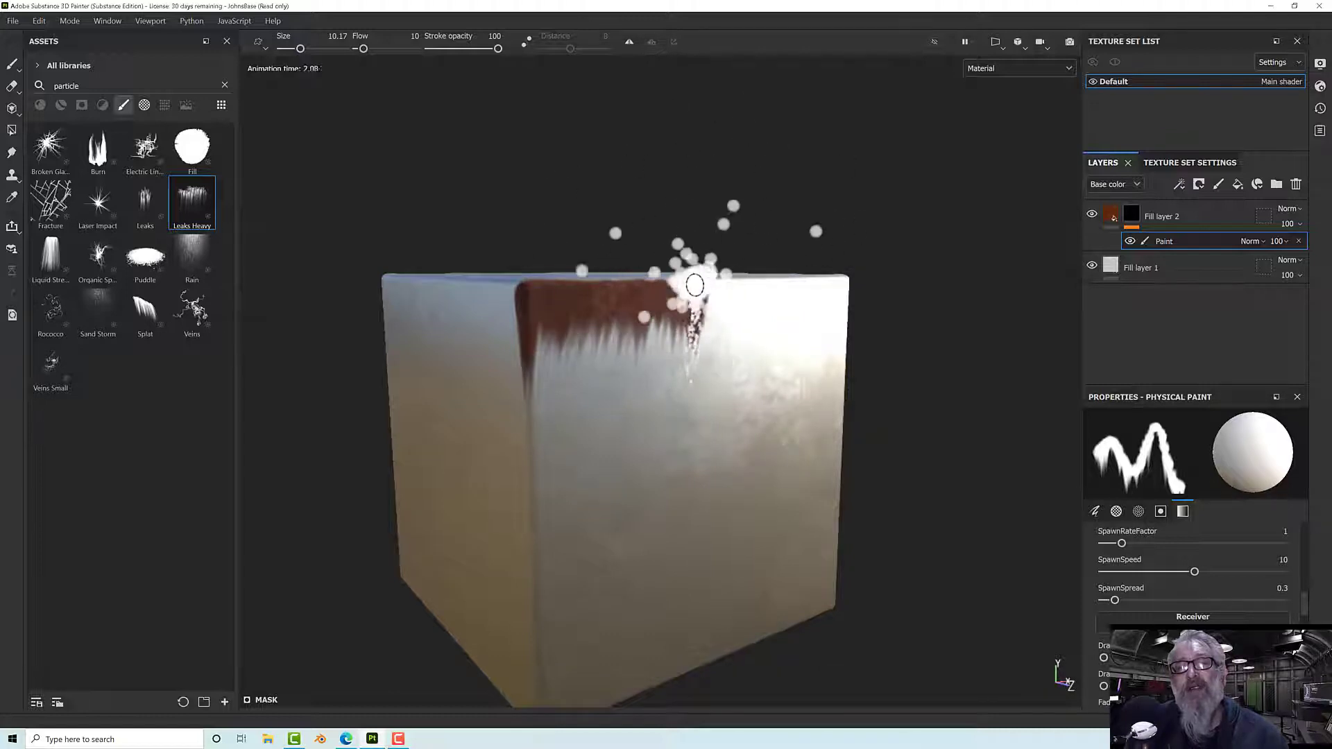
Step: Extend the rust leaks across the face's whole top edge and along the adjacent face's top edge
{"action": "left_click_drag", "start_coordinate": [830, 341], "coordinate": [755, 335], "text": "alt"}
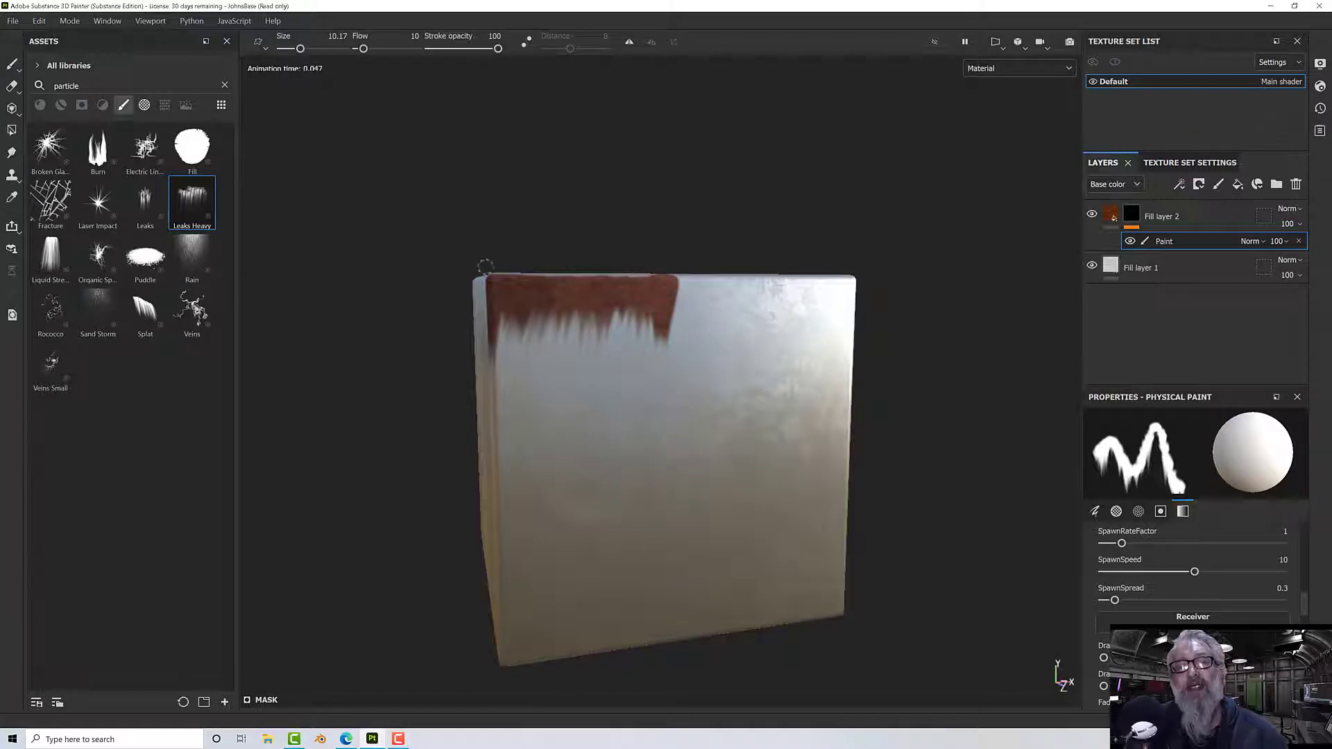
{"action": "left_click_drag", "start_coordinate": [494, 271], "coordinate": [665, 278]}
{"action": "left_click_drag", "start_coordinate": [798, 297], "coordinate": [729, 336], "text": "alt"}
{"action": "left_click_drag", "start_coordinate": [689, 285], "coordinate": [862, 292]}
{"action": "left_click_drag", "start_coordinate": [678, 278], "coordinate": [860, 285]}
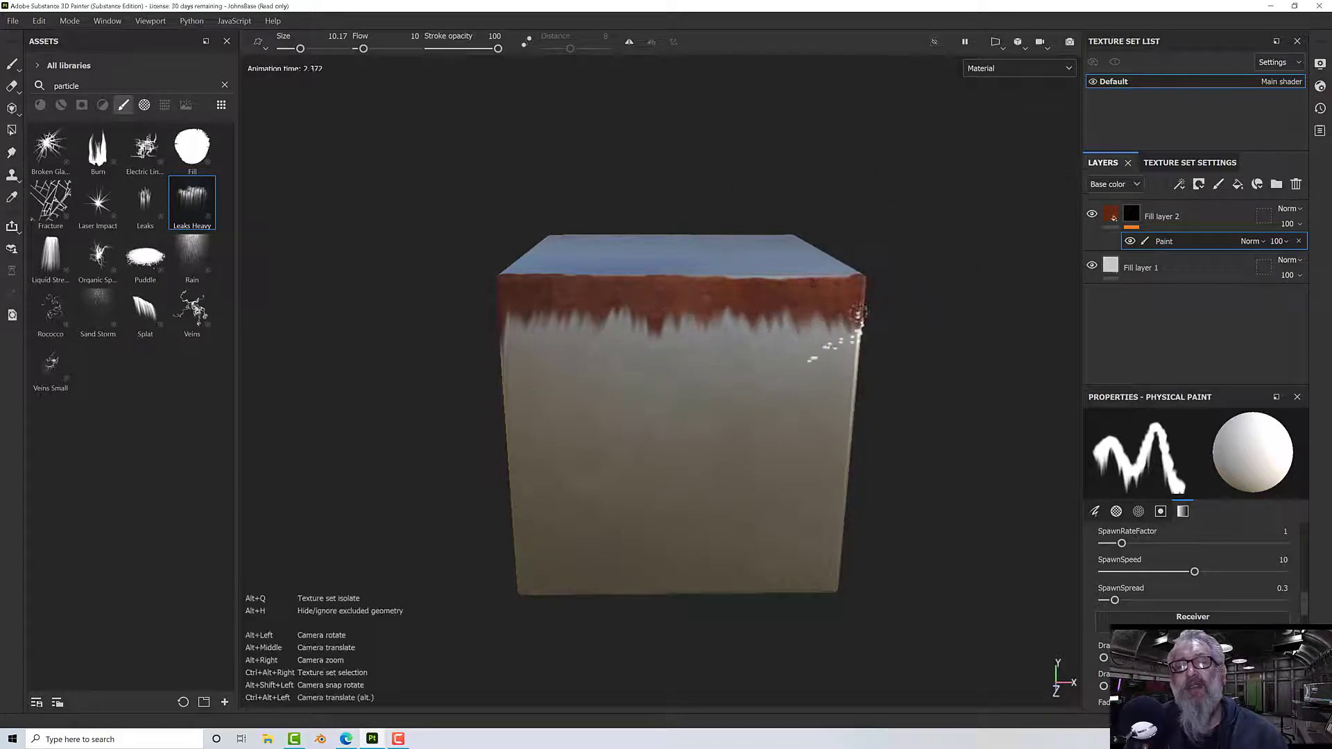
{"action": "mouse_move", "coordinate": [847, 333]}
{"action": "left_mouse_down", "text": "alt"}
{"action": "mouse_move", "coordinate": [452, 330]}
{"action": "mouse_move", "coordinate": [433, 305]}
{"action": "mouse_move", "coordinate": [576, 315]}
{"action": "mouse_move", "coordinate": [666, 288]}
{"action": "mouse_move", "coordinate": [706, 301]}
{"action": "mouse_move", "coordinate": [484, 311]}
{"action": "left_mouse_up", "text": "alt"}
{"action": "left_click_drag", "start_coordinate": [558, 343], "coordinate": [553, 305], "text": "alt"}
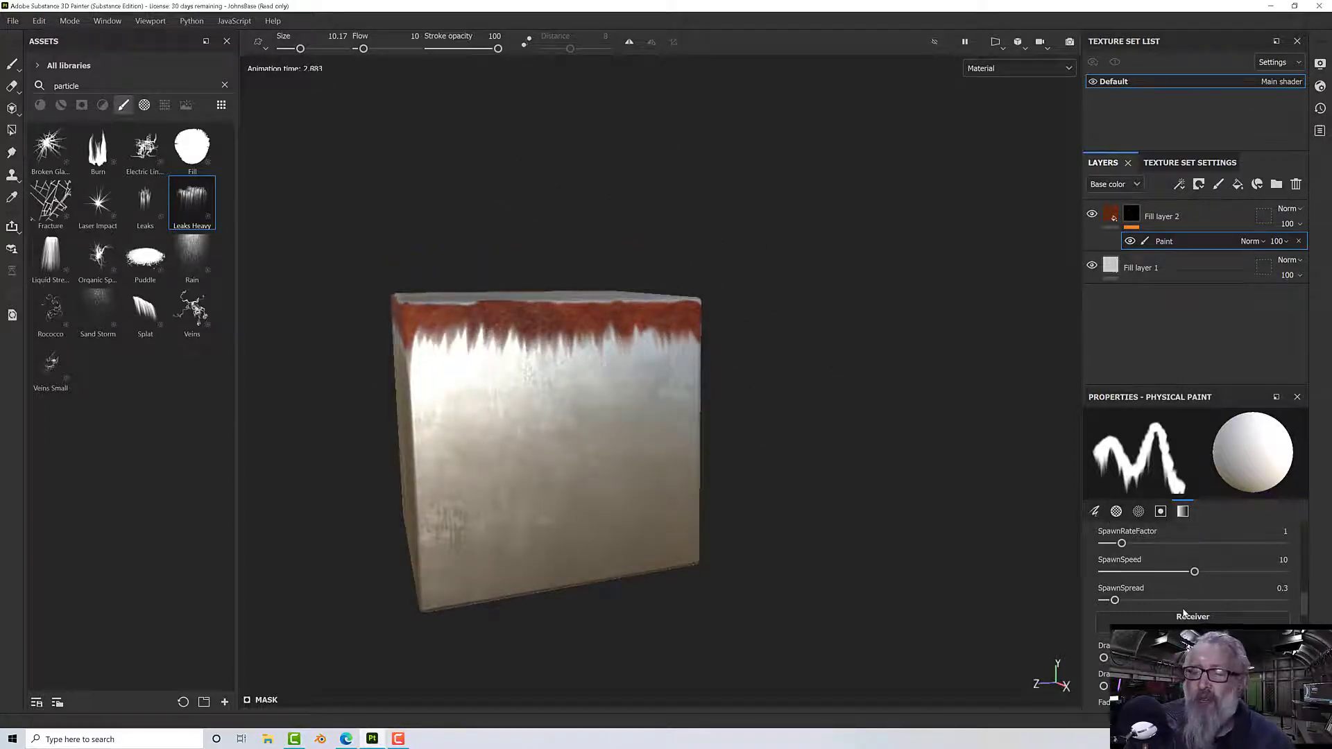
Step: Set the particle brush's FadeOpacity to 0.66 and paint rust leaks along the top edge of another, unpainted face
{"action": "scroll", "coordinate": [1153, 574], "scroll_direction": "down", "scroll_amount": 4}
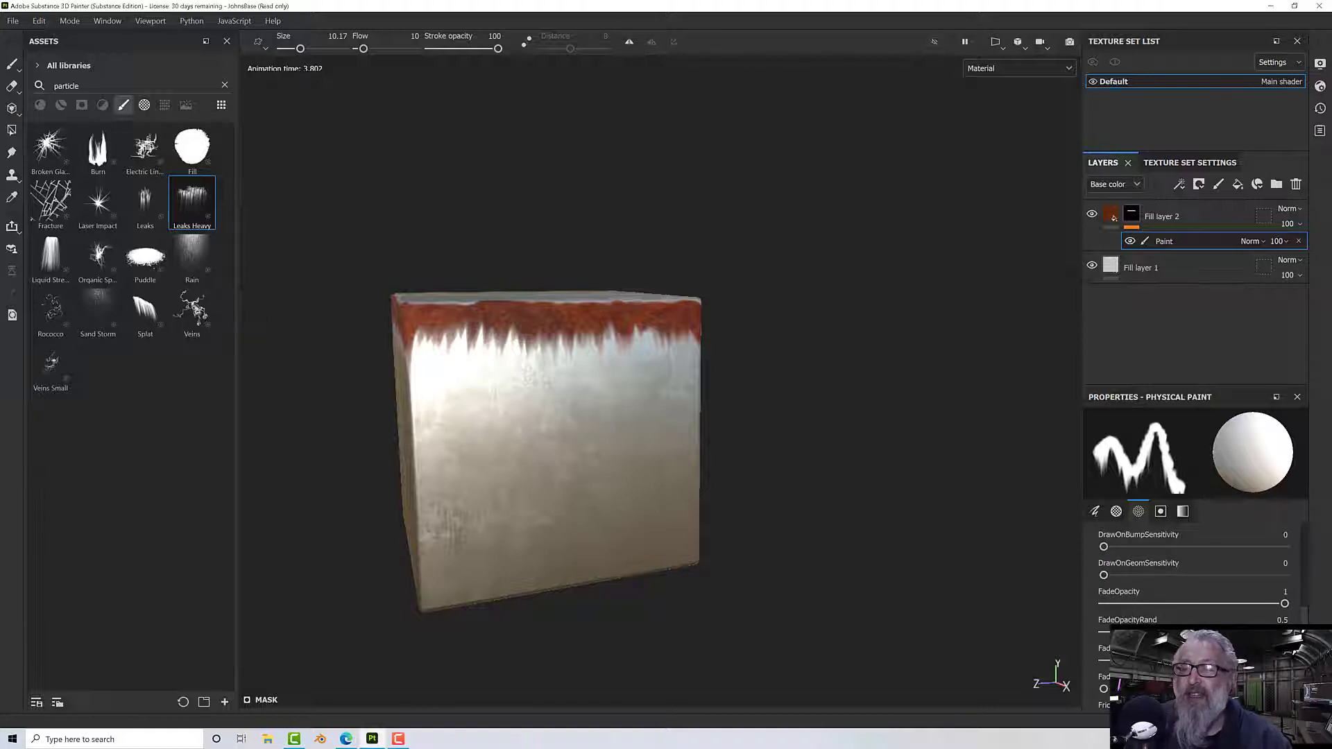
{"action": "left_click_drag", "start_coordinate": [1285, 604], "coordinate": [1222, 604]}
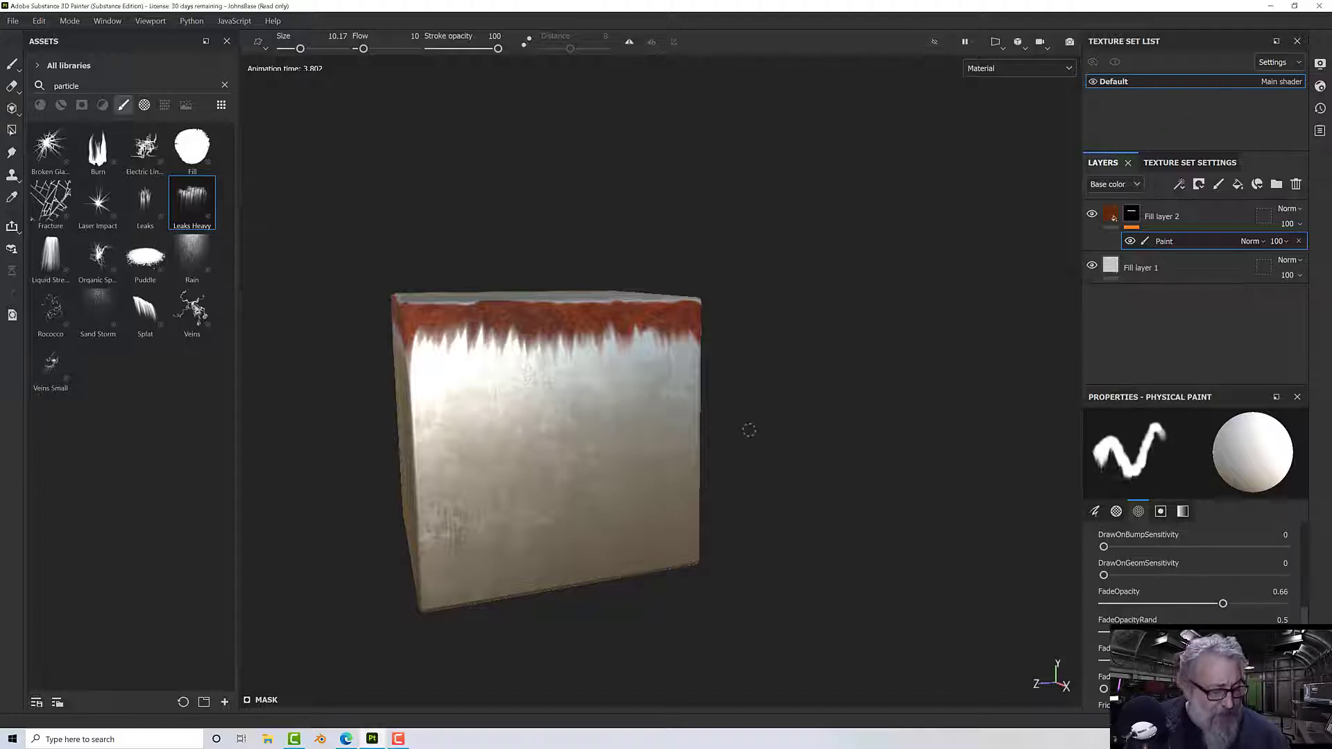
{"action": "mouse_move", "coordinate": [627, 446]}
{"action": "left_mouse_down", "text": "alt"}
{"action": "mouse_move", "coordinate": [647, 440]}
{"action": "mouse_move", "coordinate": [532, 455]}
{"action": "mouse_move", "coordinate": [486, 515]}
{"action": "mouse_move", "coordinate": [622, 493]}
{"action": "mouse_move", "coordinate": [572, 467]}
{"action": "mouse_move", "coordinate": [485, 475]}
{"action": "mouse_move", "coordinate": [678, 475]}
{"action": "mouse_move", "coordinate": [499, 509]}
{"action": "left_mouse_up", "text": "alt"}
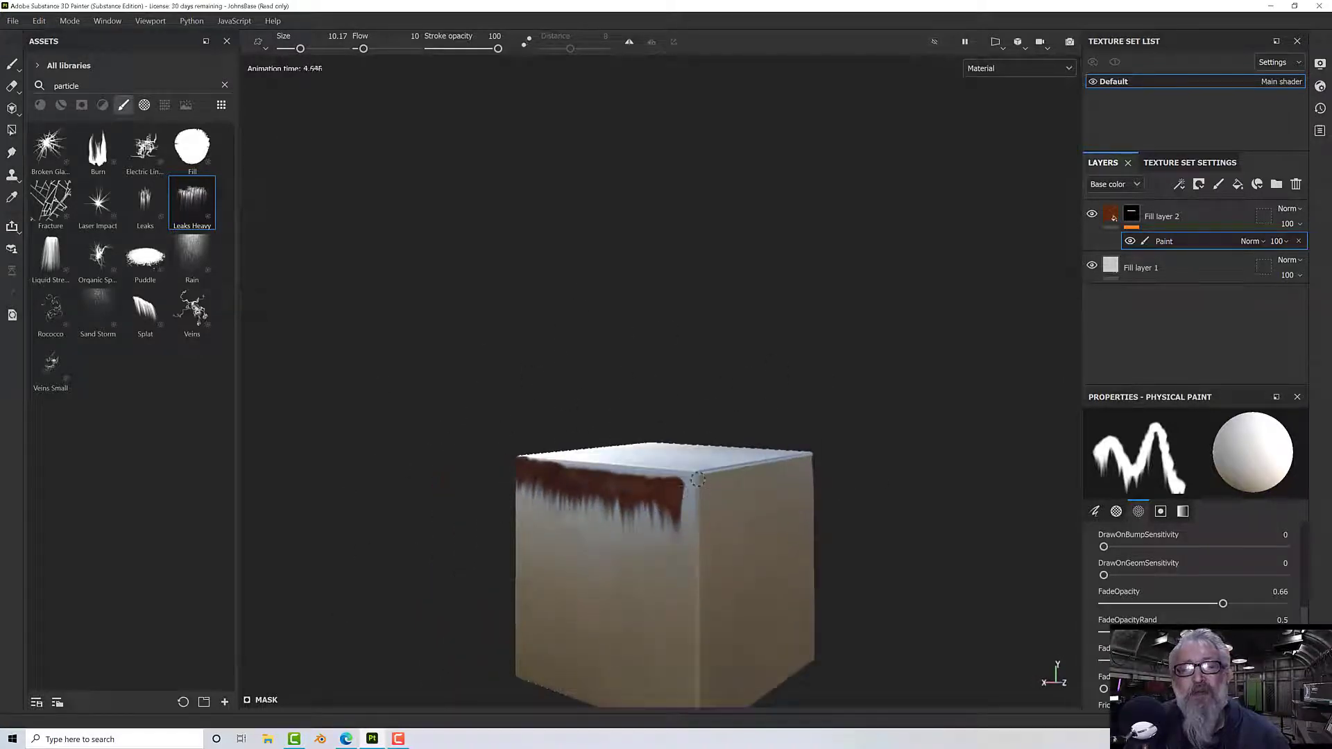
Step: Paint rust leaks back along the same face's top edge and set the brush's FadeOpacity to 0.29
{"action": "left_click_drag", "start_coordinate": [697, 479], "coordinate": [525, 464]}
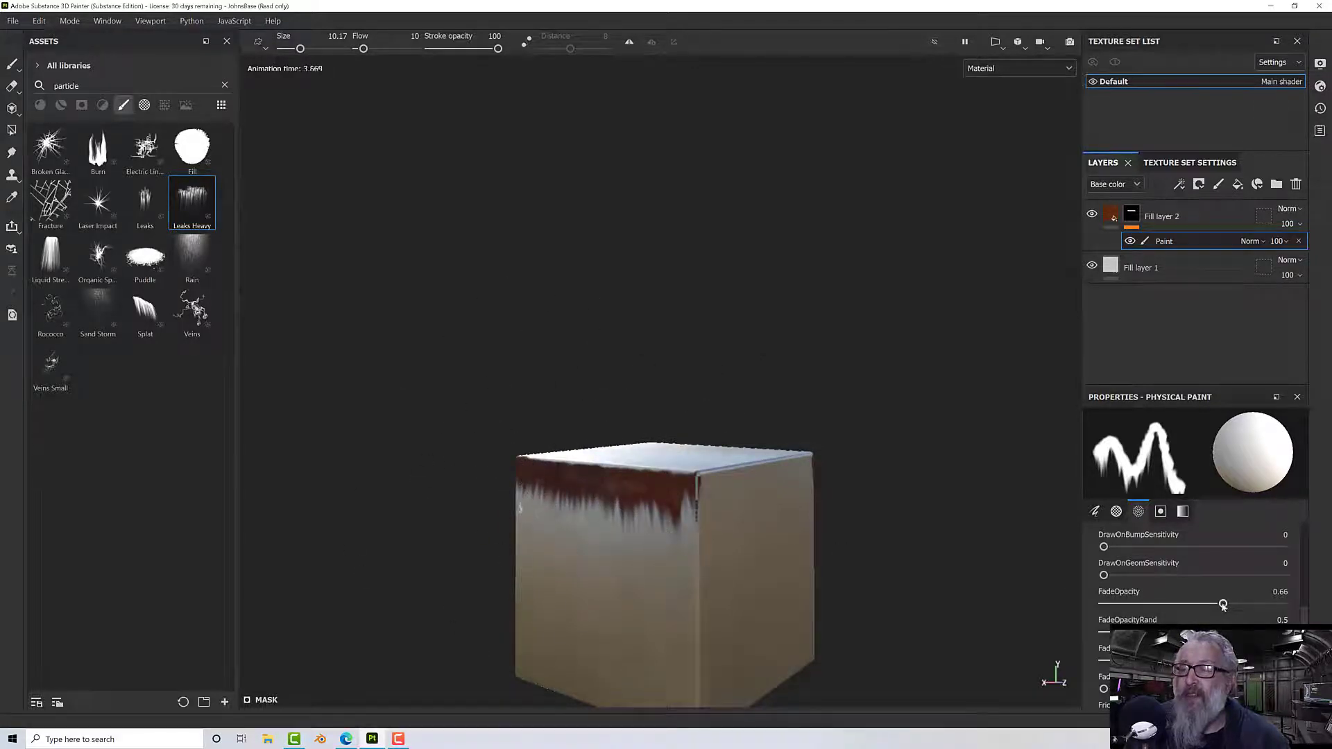
{"action": "left_click_drag", "start_coordinate": [1222, 604], "coordinate": [1156, 604]}
{"action": "mouse_move", "coordinate": [892, 577]}
{"action": "left_mouse_down", "text": "alt"}
{"action": "mouse_move", "coordinate": [678, 523]}
{"action": "mouse_move", "coordinate": [680, 490]}
{"action": "mouse_move", "coordinate": [885, 460]}
{"action": "left_mouse_up", "text": "alt"}
{"action": "mouse_move", "coordinate": [959, 499]}
{"action": "left_mouse_down", "text": "alt"}
{"action": "mouse_move", "coordinate": [829, 444]}
{"action": "mouse_move", "coordinate": [660, 452]}
{"action": "left_mouse_up", "text": "alt"}
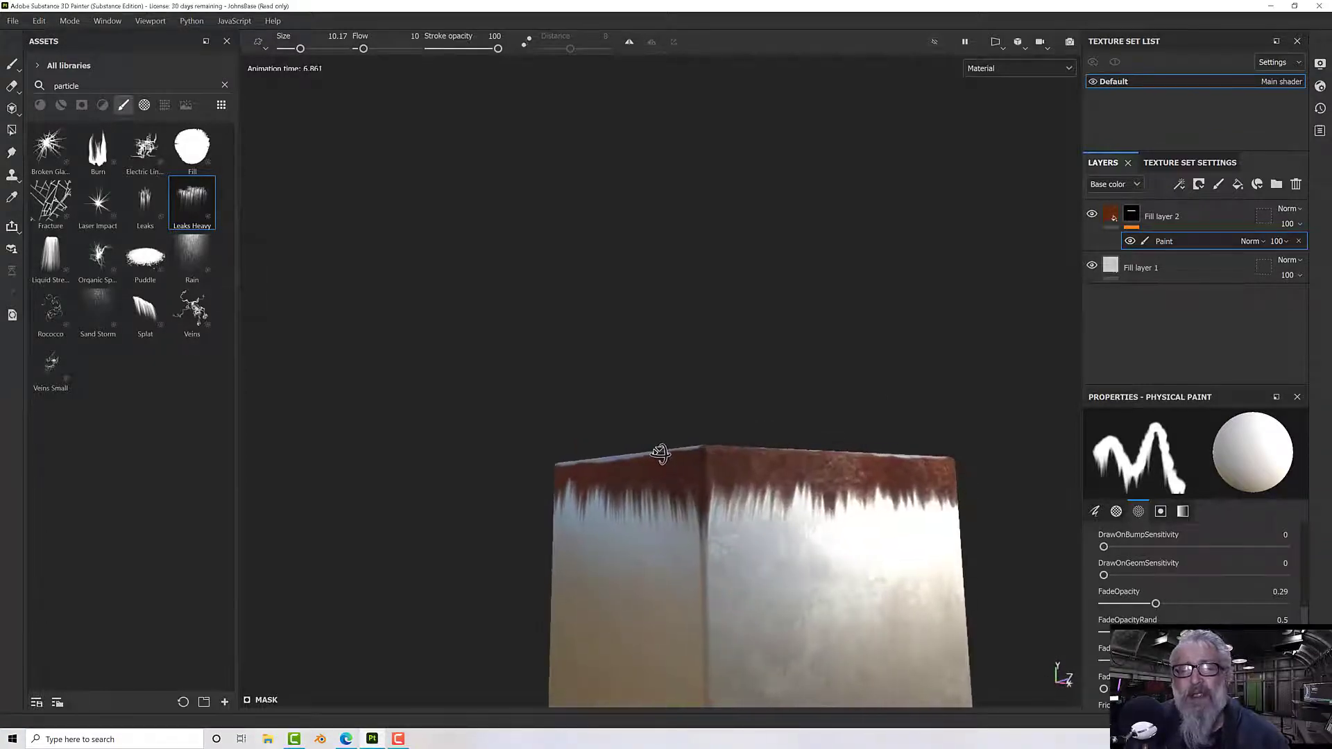
Step: Set the brush's FadeOpacity to 1 and look through its emitter and receiver parameters
{"action": "left_click_drag", "start_coordinate": [1160, 603], "coordinate": [1183, 603]}
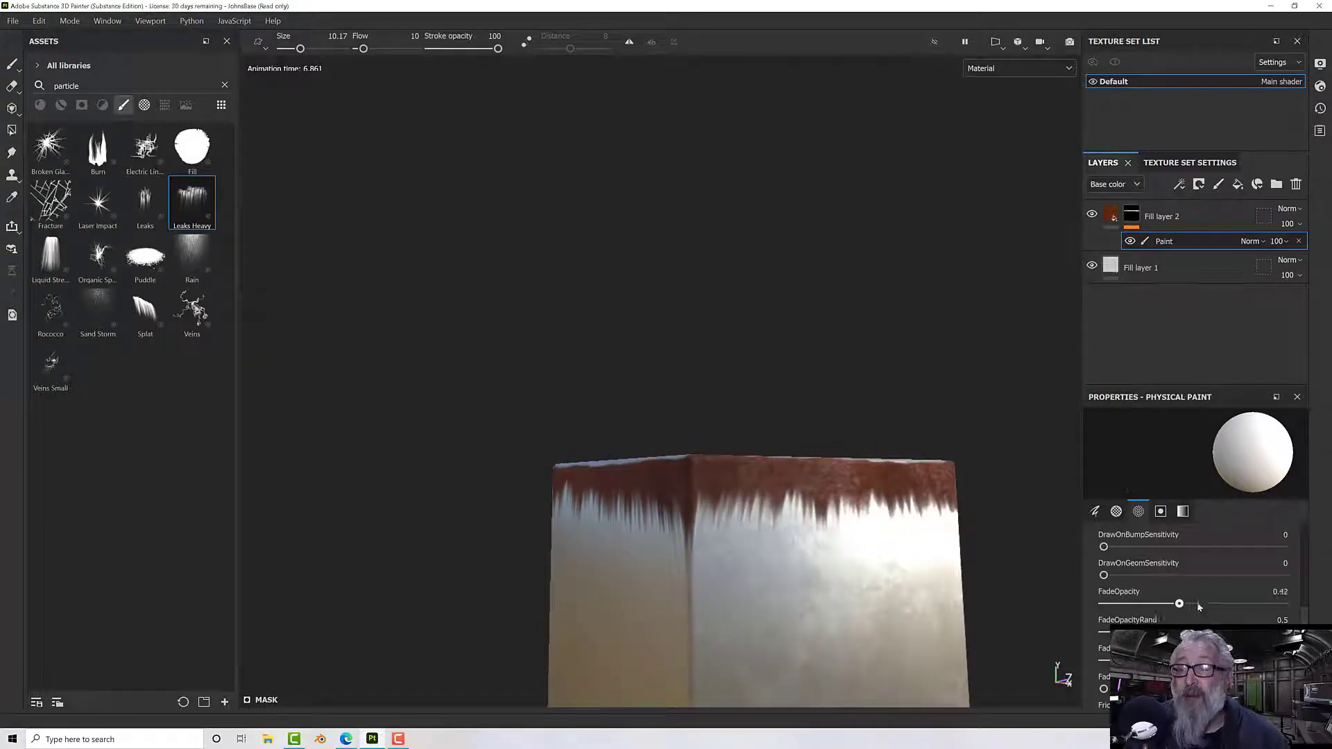
{"action": "mouse_move", "coordinate": [897, 576]}
{"action": "left_mouse_down", "text": "alt"}
{"action": "mouse_move", "coordinate": [847, 589]}
{"action": "mouse_move", "coordinate": [847, 550]}
{"action": "mouse_move", "coordinate": [850, 605]}
{"action": "left_mouse_up", "text": "alt"}
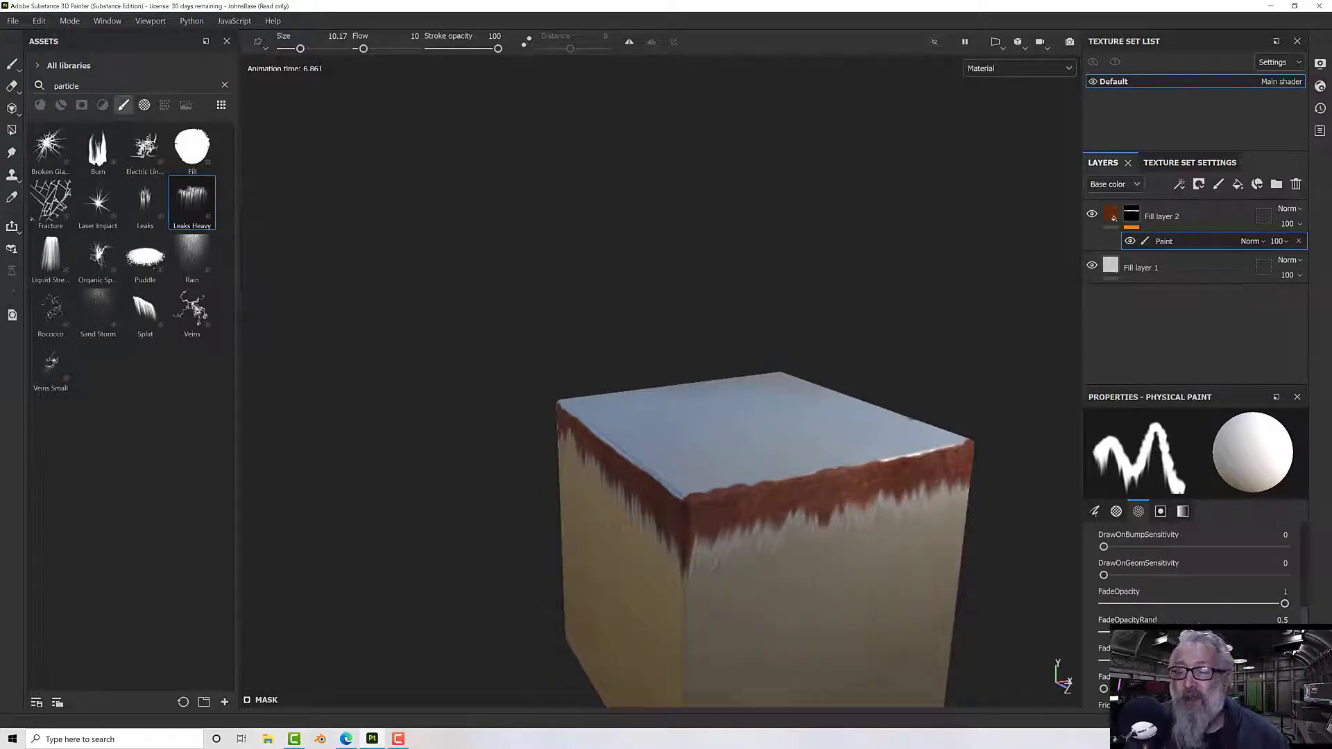
{"action": "scroll", "coordinate": [1225, 624], "scroll_direction": "up", "scroll_amount": 2}
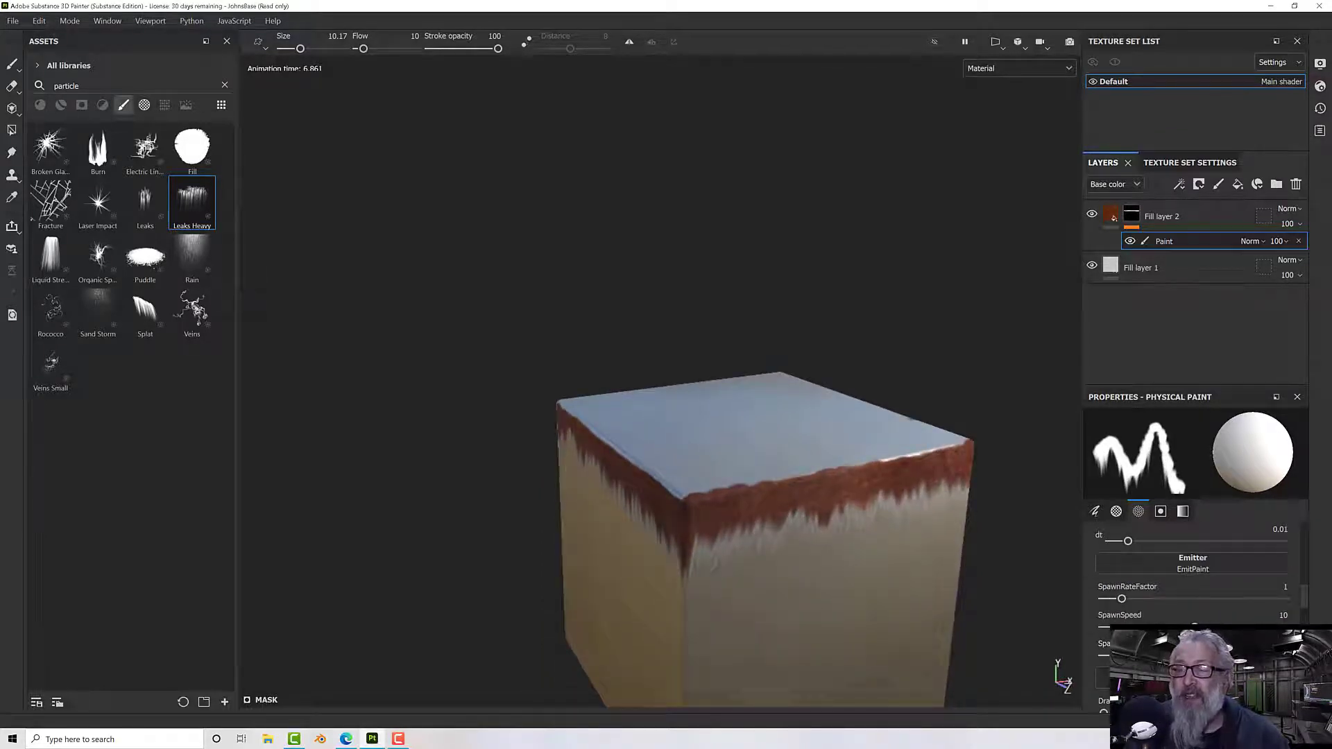
{"action": "scroll", "coordinate": [1193, 575], "scroll_direction": "down", "scroll_amount": 2}
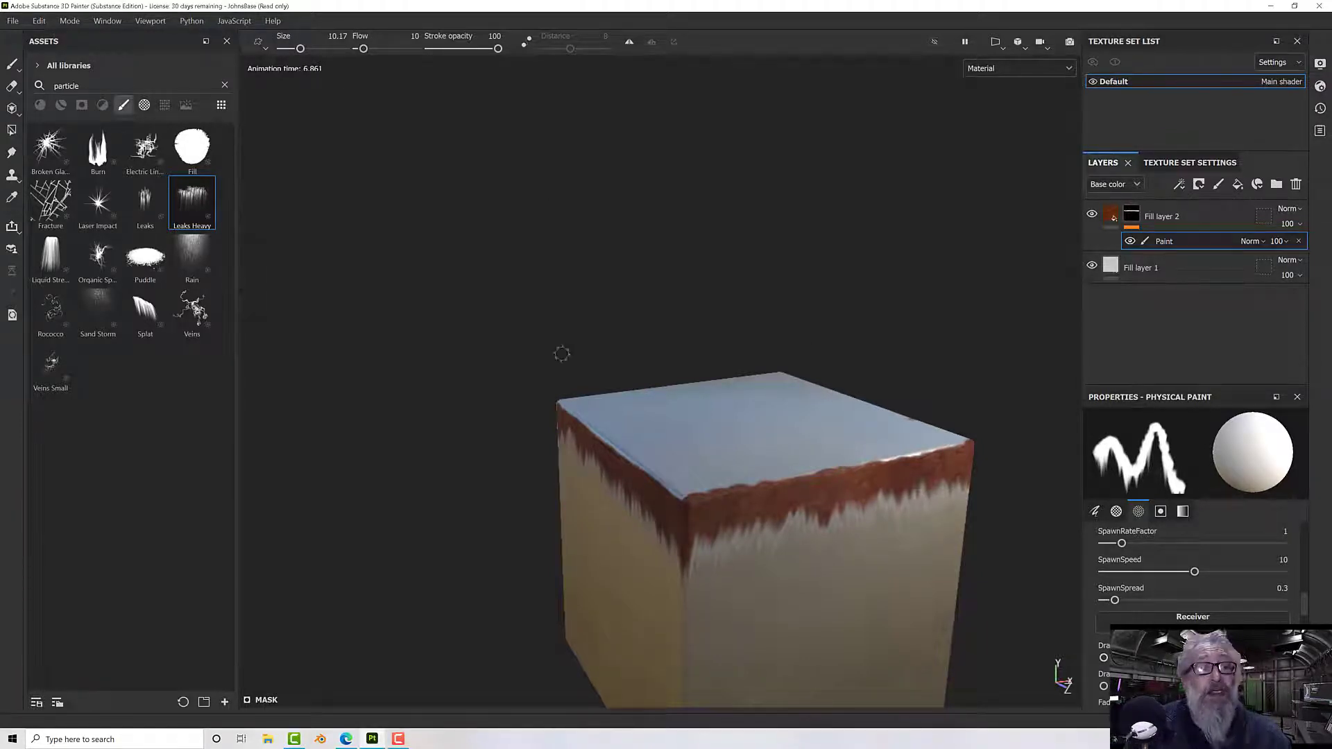
Step: Choose the Rain particle brush and paint rain over the cube's top face at size 1
{"action": "left_click", "coordinate": [207, 249]}
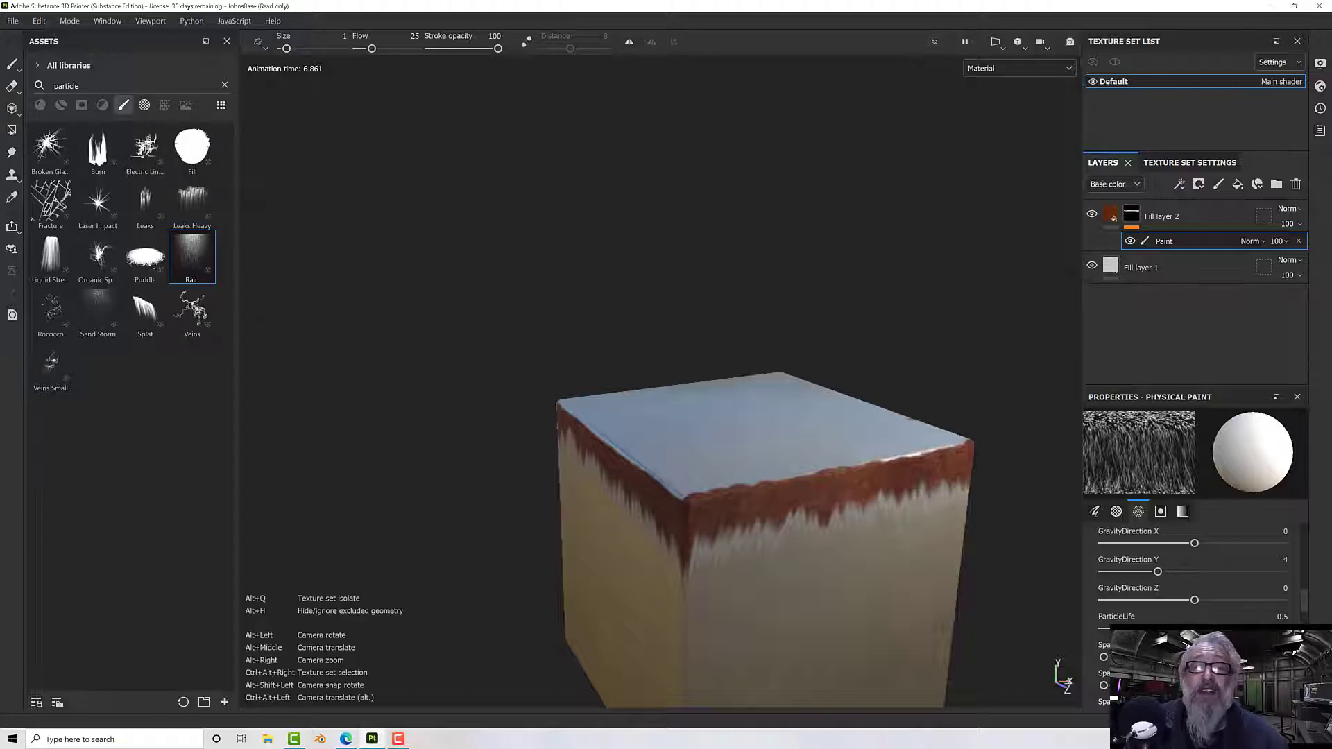
{"action": "left_click_drag", "start_coordinate": [661, 298], "coordinate": [727, 382], "text": "alt"}
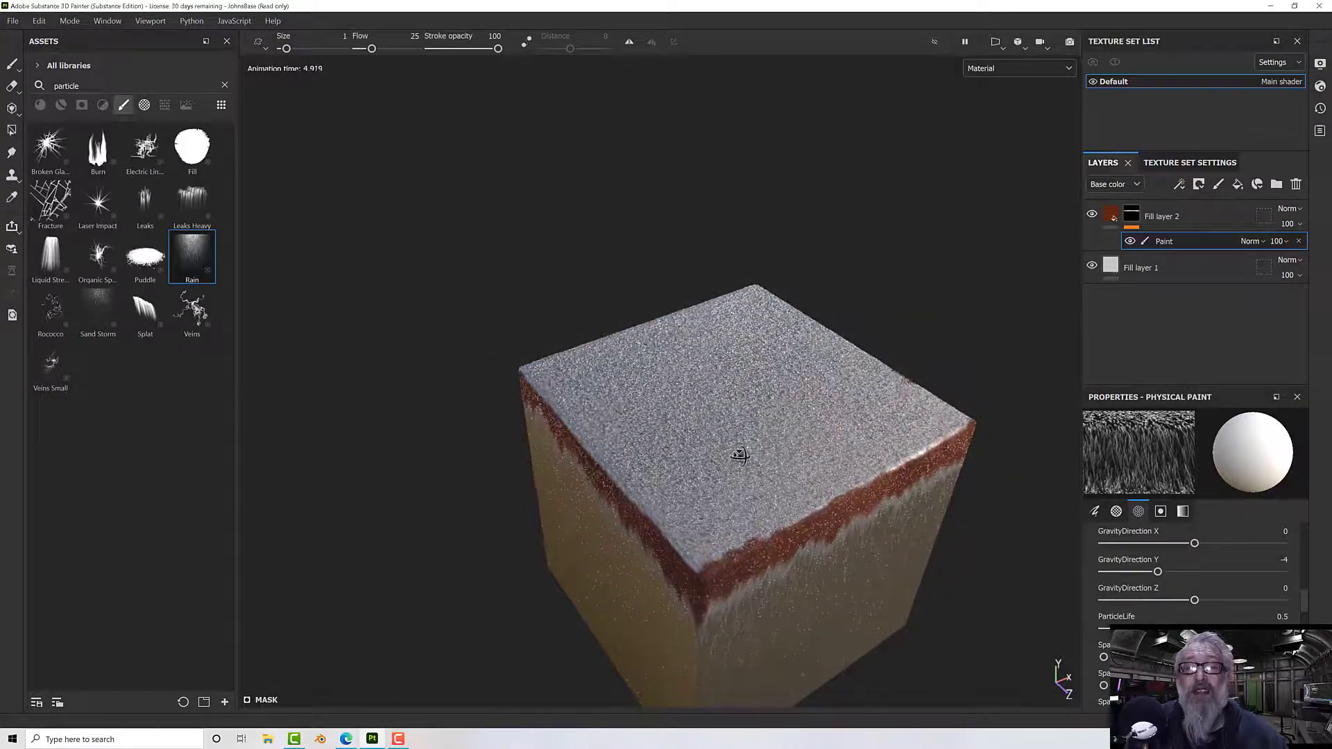
{"action": "left_click_drag", "start_coordinate": [739, 453], "coordinate": [763, 345], "text": "alt"}
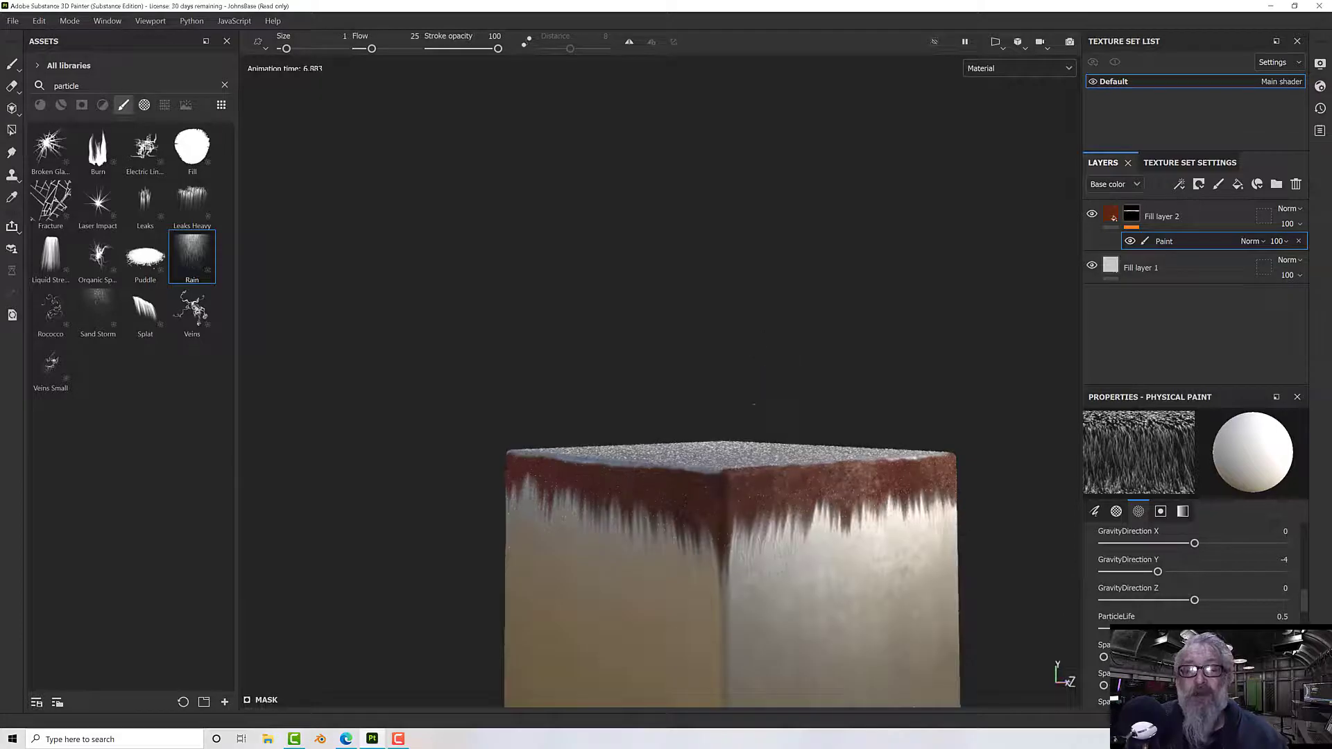
{"action": "left_click_drag", "start_coordinate": [754, 404], "coordinate": [754, 480], "text": "alt"}
{"action": "scroll", "coordinate": [754, 480], "scroll_direction": "up", "scroll_amount": 5}
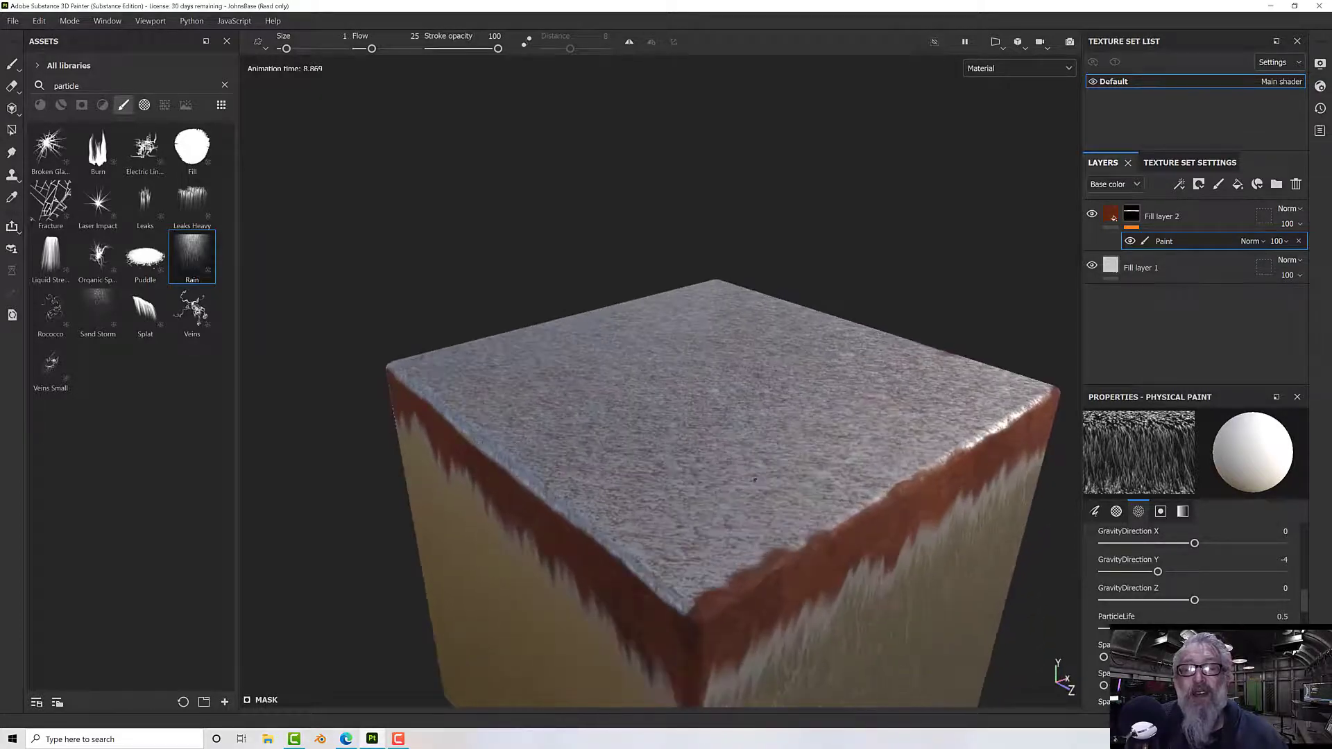
{"action": "scroll", "coordinate": [754, 480], "scroll_direction": "up", "scroll_amount": 5}
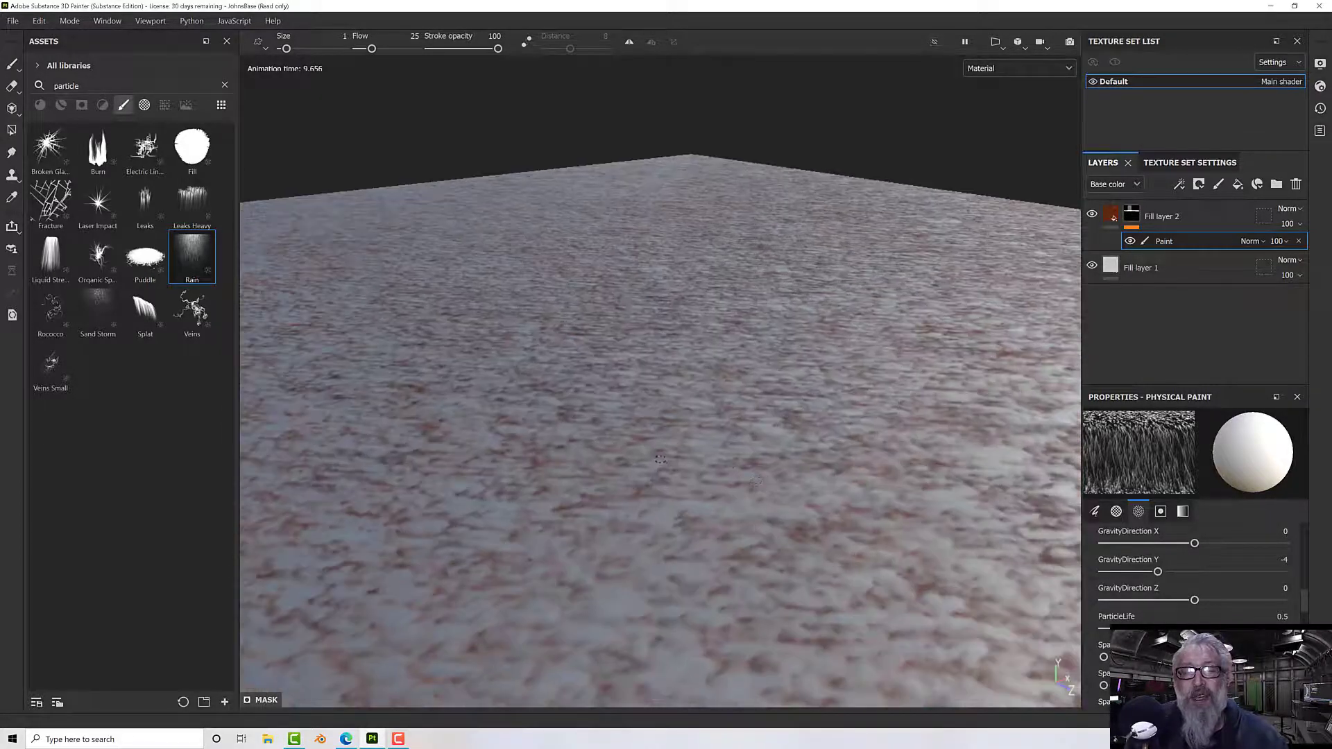
Step: Build up a further pass of Rain particles over the top face
{"action": "scroll", "coordinate": [638, 460], "scroll_direction": "down", "scroll_amount": 5}
{"action": "scroll", "coordinate": [616, 461], "scroll_direction": "up", "scroll_amount": 2}
{"action": "scroll", "coordinate": [616, 461], "scroll_direction": "down", "scroll_amount": 3}
{"action": "left_click_drag", "start_coordinate": [617, 444], "coordinate": [673, 451], "text": "alt"}
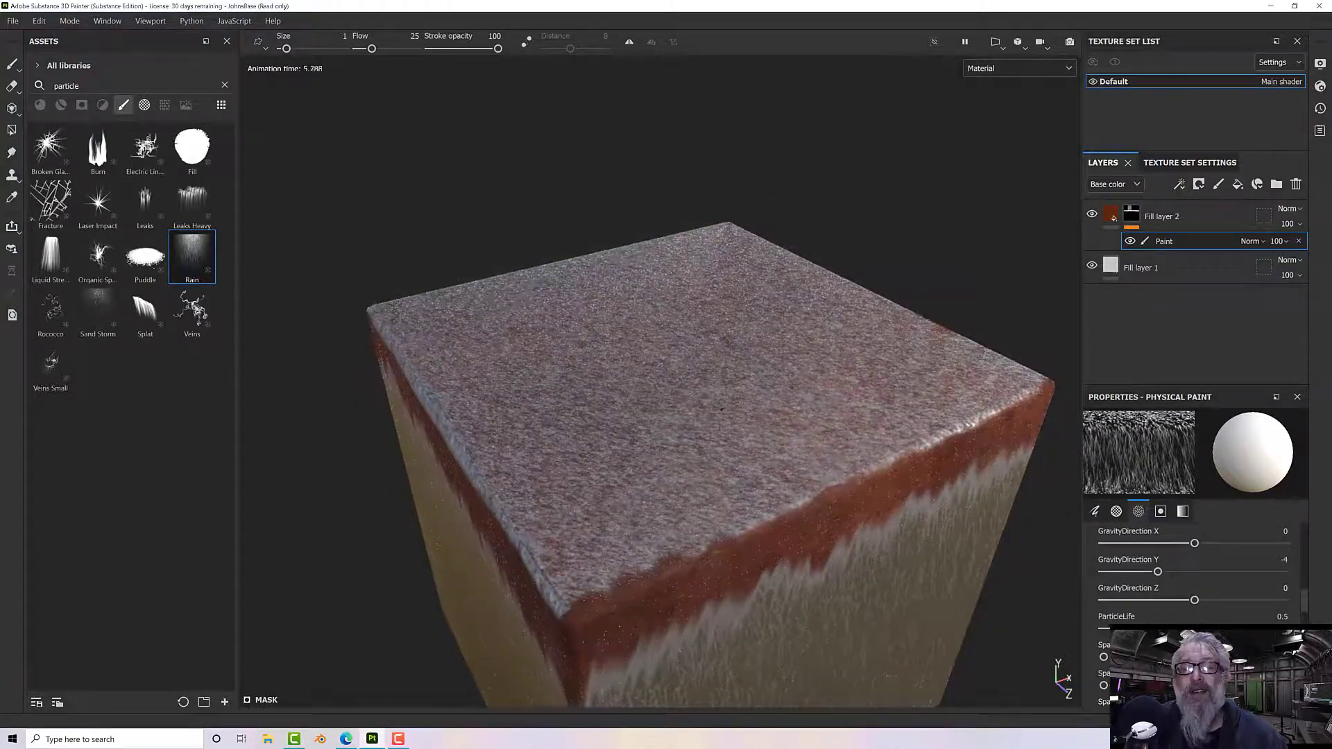
Step: Examine the rain streaks on the cube's side faces from close up and from several angles
{"action": "scroll", "coordinate": [721, 409], "scroll_direction": "down", "scroll_amount": 2}
{"action": "left_click_drag", "start_coordinate": [698, 445], "coordinate": [887, 425], "text": "alt"}
{"action": "scroll", "coordinate": [523, 448], "scroll_direction": "up", "scroll_amount": 8}
{"action": "scroll", "coordinate": [489, 405], "scroll_direction": "up", "scroll_amount": 2}
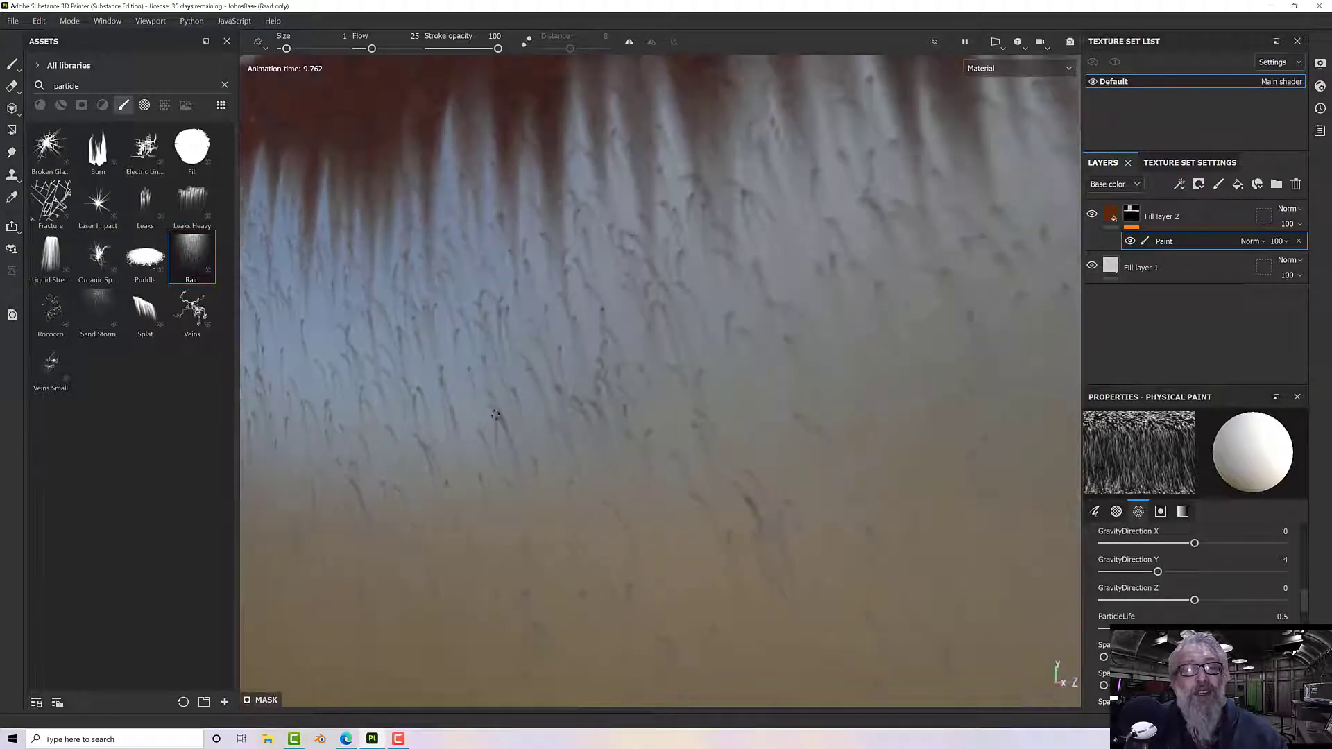
{"action": "scroll", "coordinate": [686, 448], "scroll_direction": "down", "scroll_amount": 9}
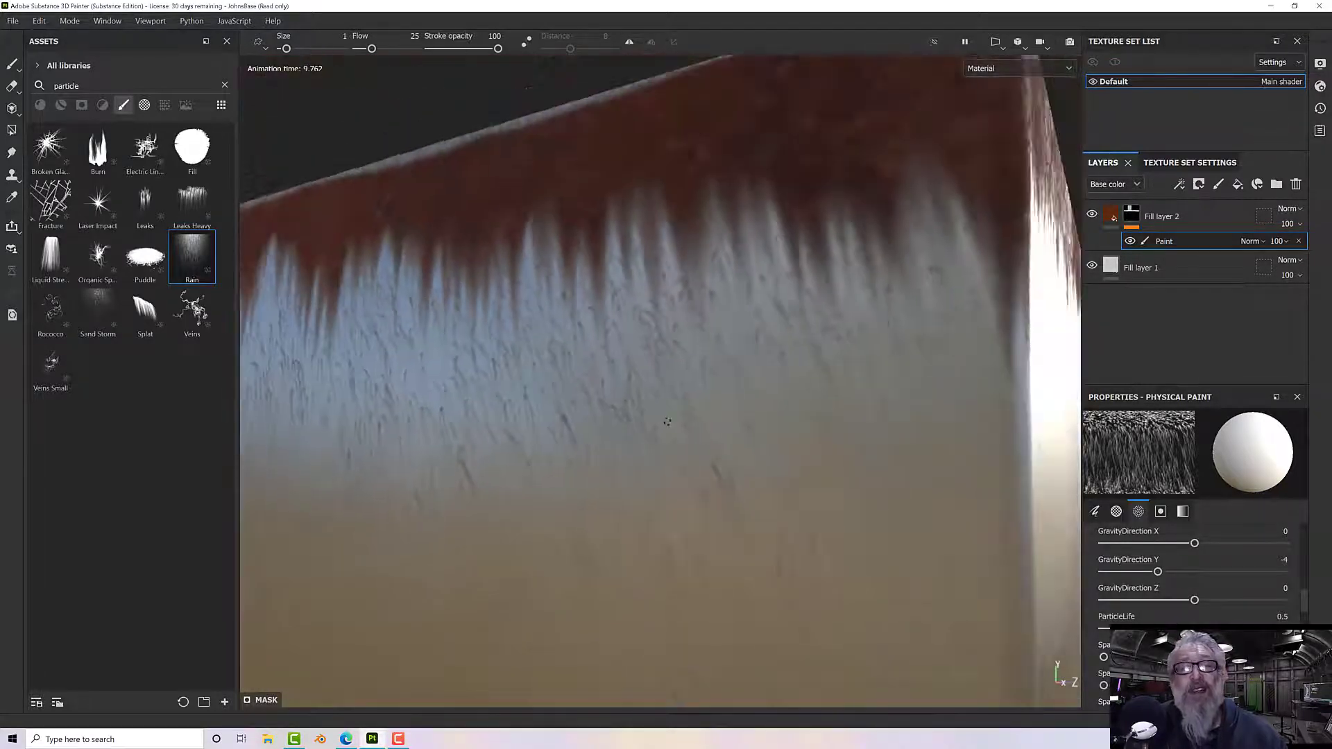
{"action": "mouse_move", "coordinate": [683, 446]}
{"action": "left_mouse_down", "text": "alt"}
{"action": "mouse_move", "coordinate": [574, 443]}
{"action": "mouse_move", "coordinate": [585, 425]}
{"action": "mouse_move", "coordinate": [604, 443]}
{"action": "mouse_move", "coordinate": [444, 437]}
{"action": "mouse_move", "coordinate": [685, 430]}
{"action": "left_mouse_up", "text": "alt"}
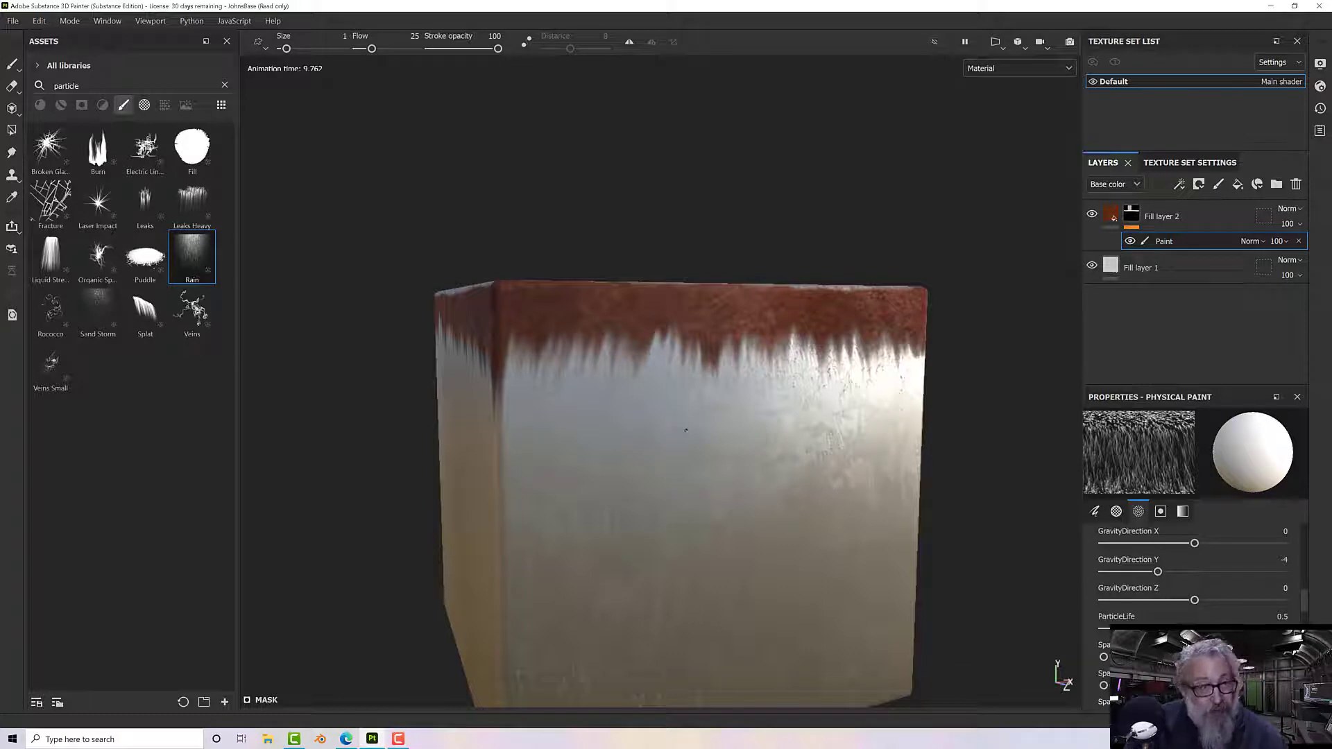
{"action": "key", "text": "alt"}
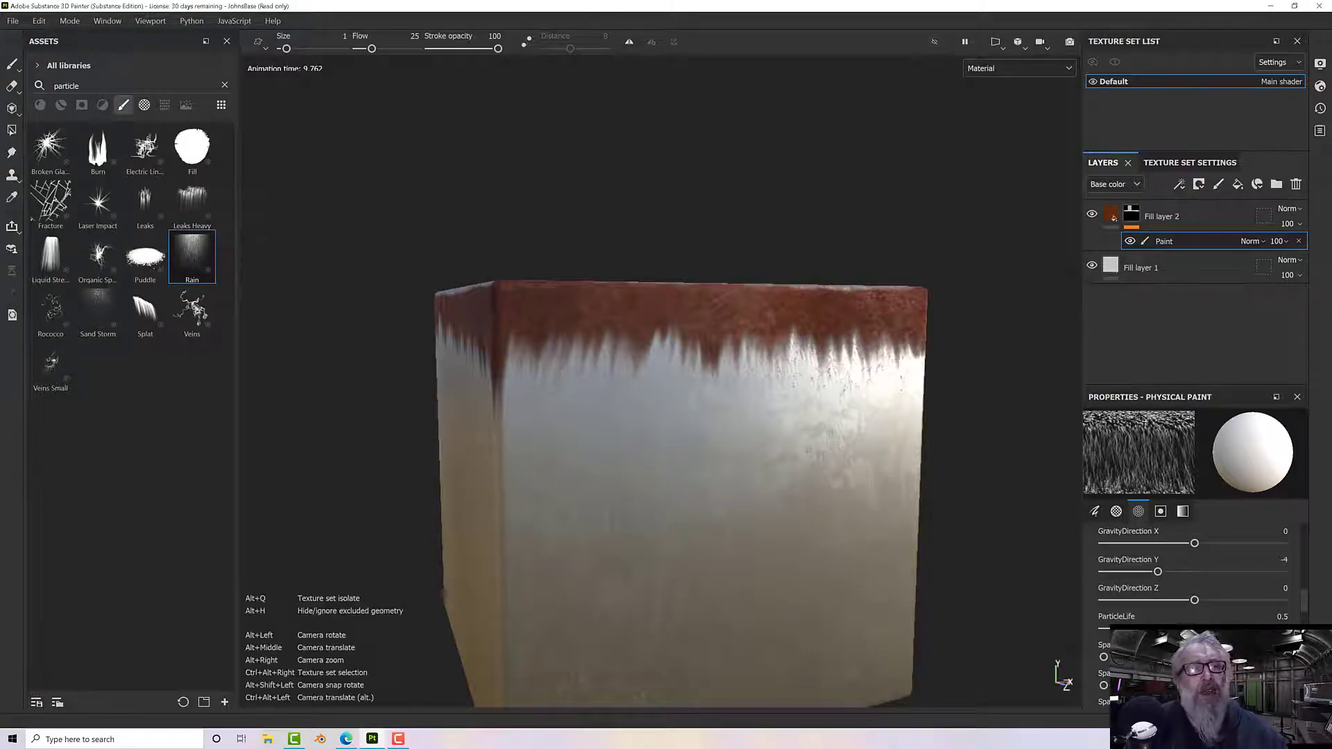
{"action": "left_click_drag", "start_coordinate": [618, 273], "coordinate": [789, 440], "text": "alt"}
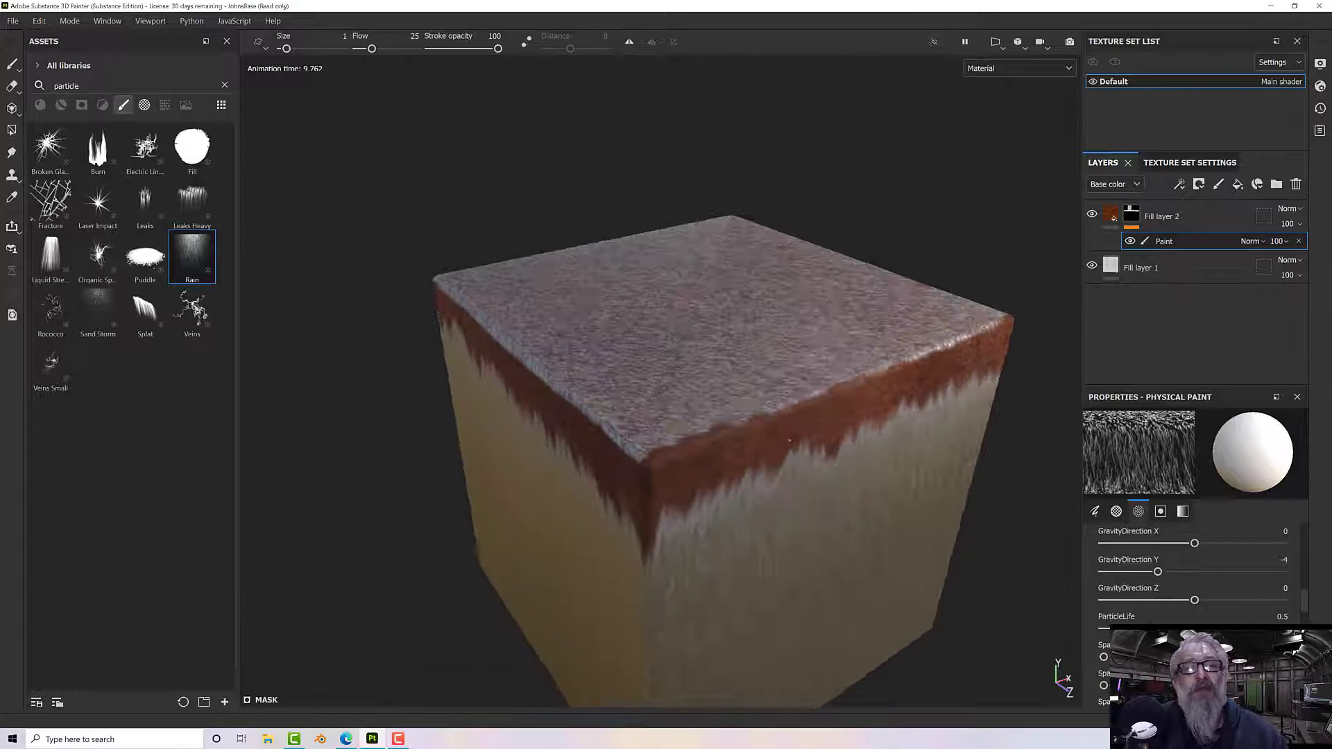
Step: Choose the Sand Storm particle brush and paint blowing sand particles over the cube's top face
{"action": "left_click", "coordinate": [97, 312]}
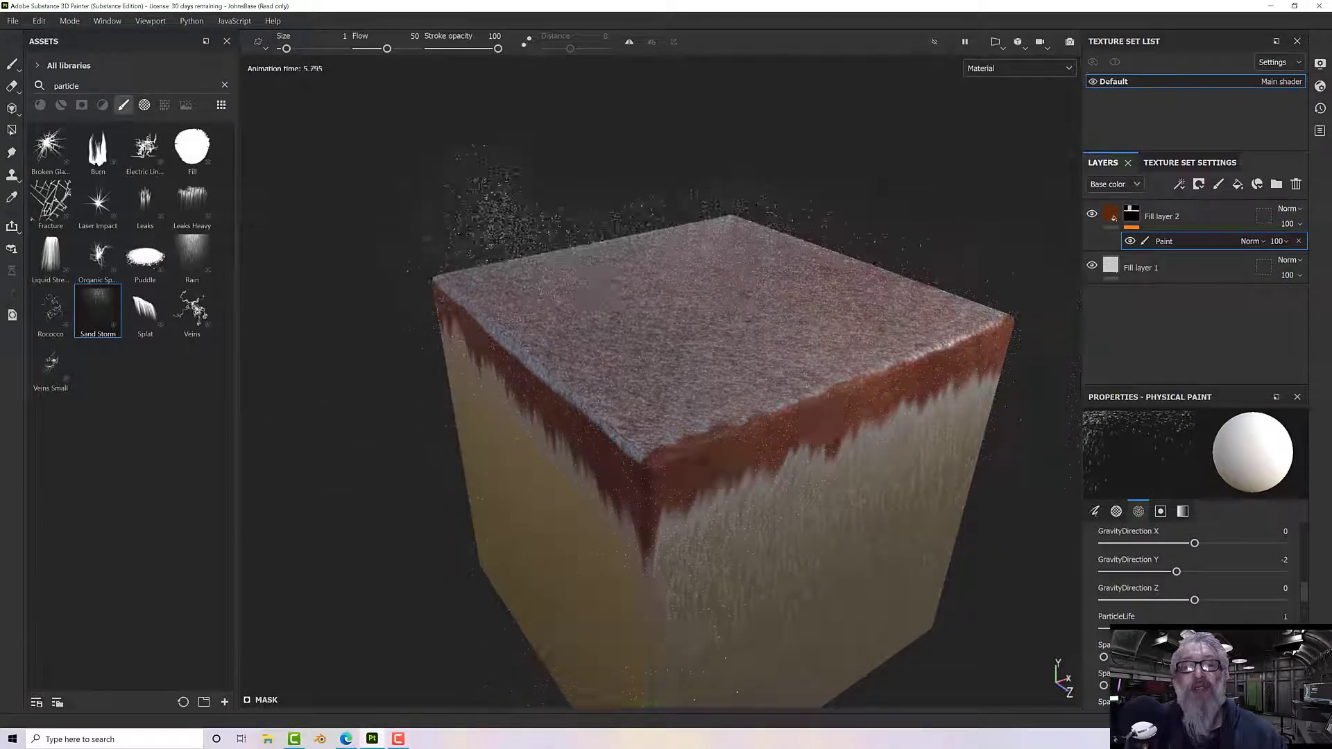
{"action": "left_click_drag", "start_coordinate": [725, 375], "coordinate": [668, 294], "text": "alt"}
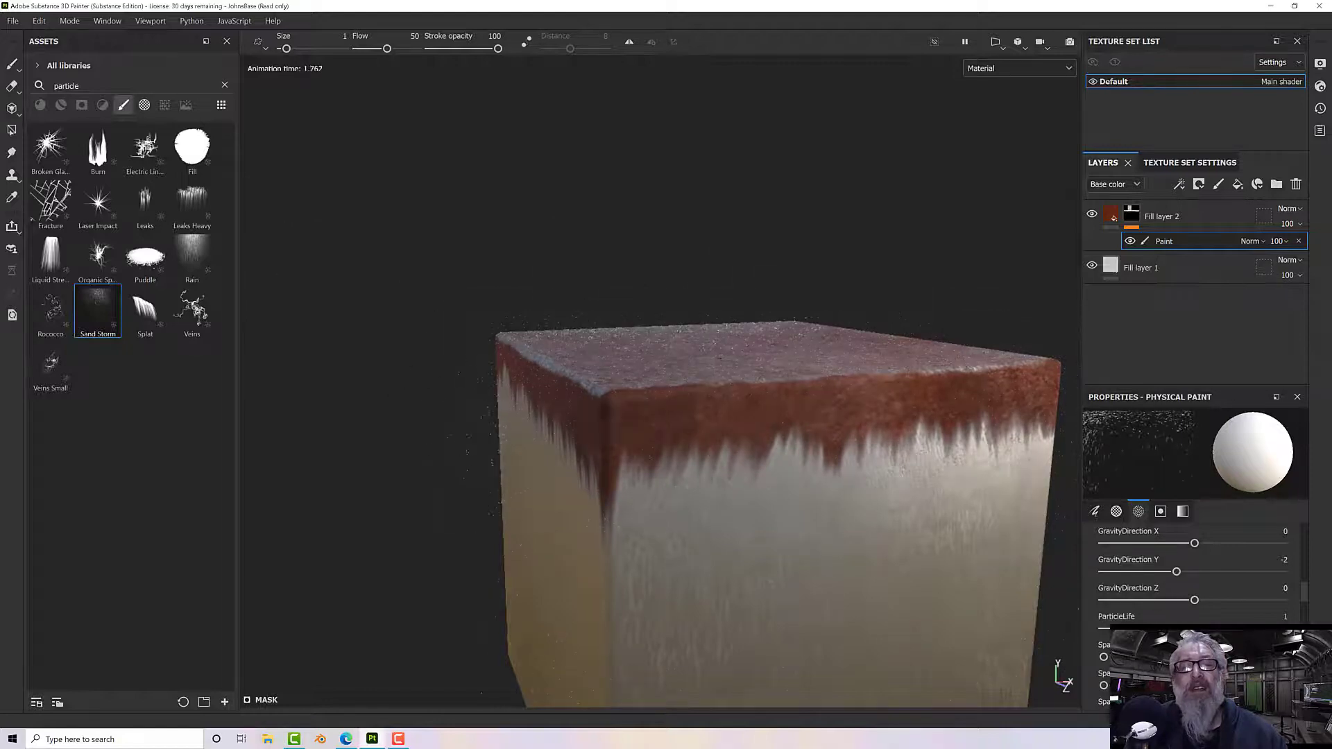
{"action": "left_click_drag", "start_coordinate": [719, 356], "coordinate": [844, 431], "text": "alt"}
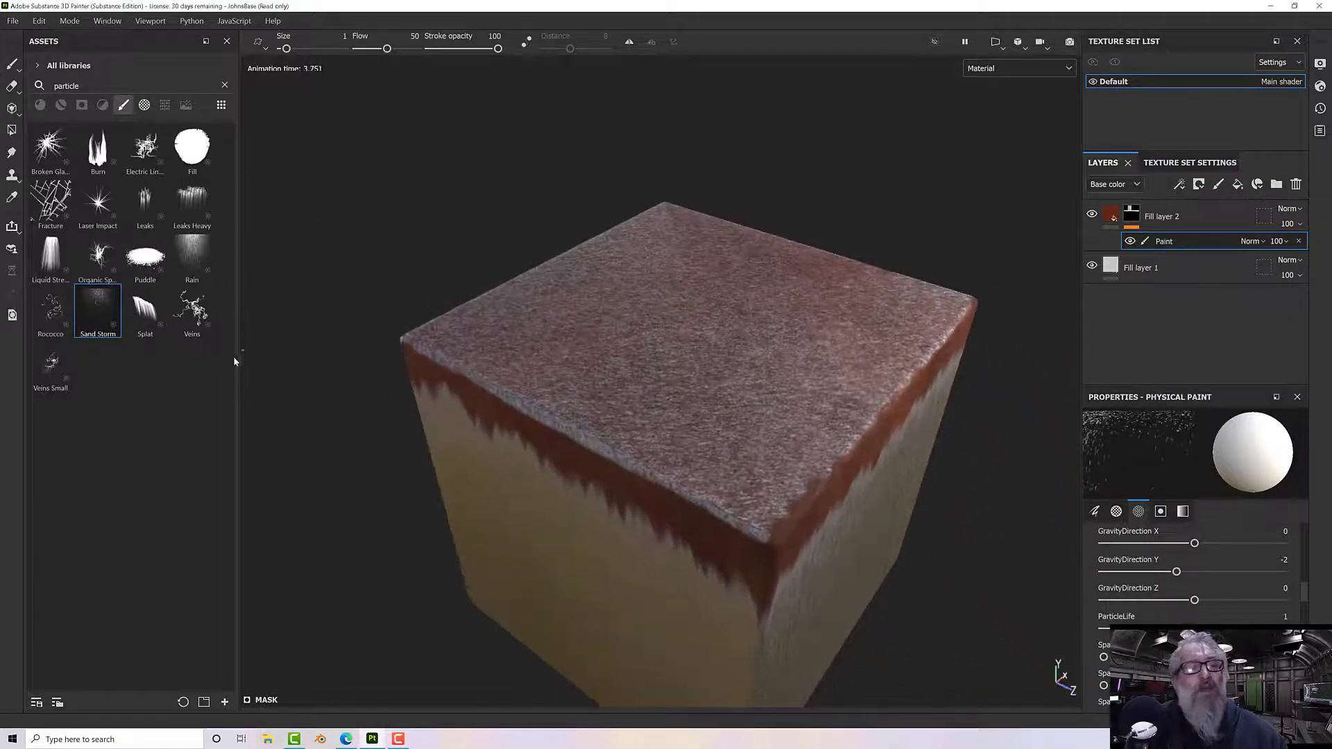
{"action": "left_click_drag", "start_coordinate": [598, 447], "coordinate": [601, 401], "text": "alt"}
{"action": "middle_click_drag", "start_coordinate": [601, 401], "coordinate": [572, 363], "text": "alt"}
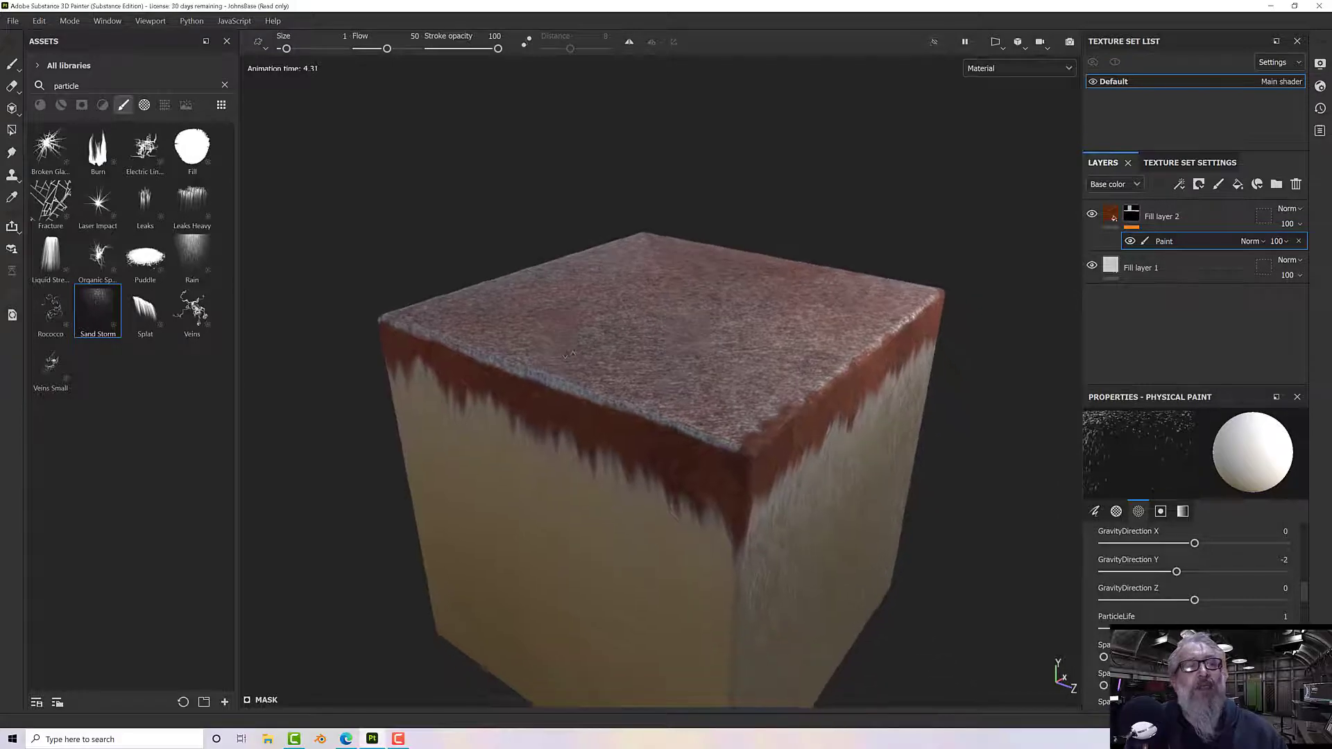
Step: Choose the Puddle particle brush and paint a rust puddle near the middle of the top face
{"action": "scroll", "coordinate": [572, 363], "scroll_direction": "down", "scroll_amount": 4}
{"action": "left_click_drag", "start_coordinate": [572, 363], "coordinate": [627, 397], "text": "alt"}
{"action": "middle_click_drag", "start_coordinate": [630, 367], "coordinate": [609, 467], "text": "alt"}
{"action": "left_click_drag", "start_coordinate": [615, 409], "coordinate": [612, 461], "text": "alt"}
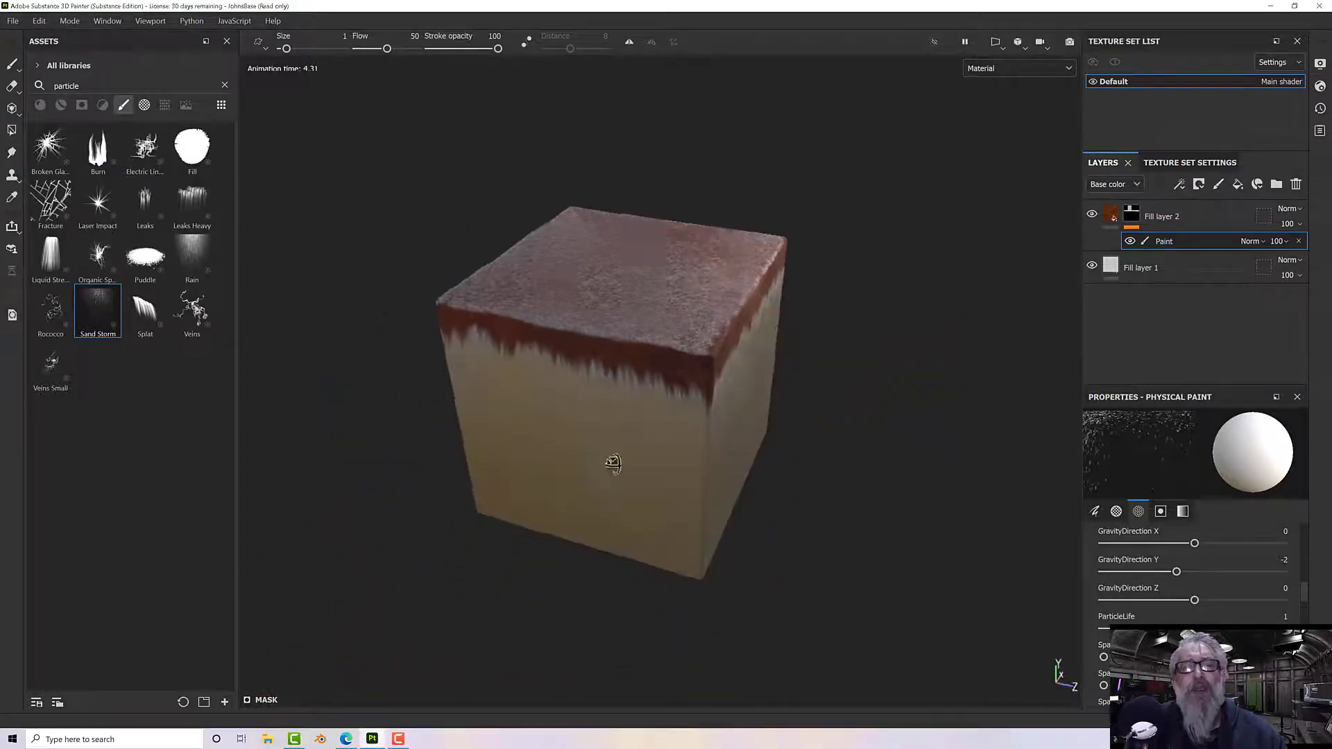
{"action": "left_click", "coordinate": [144, 258]}
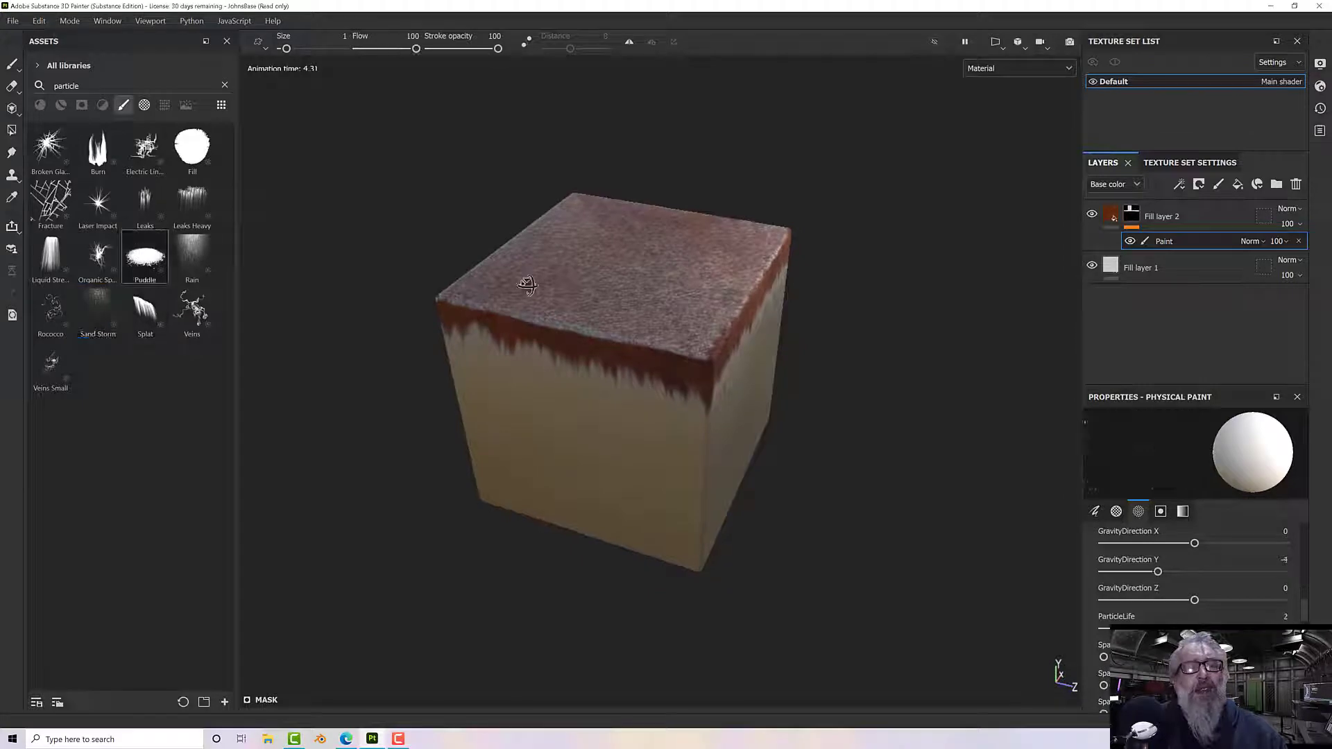
{"action": "mouse_move", "coordinate": [458, 361]}
{"action": "left_mouse_down", "text": "alt"}
{"action": "mouse_move", "coordinate": [488, 332]}
{"action": "mouse_move", "coordinate": [611, 338]}
{"action": "left_mouse_up", "text": "alt"}
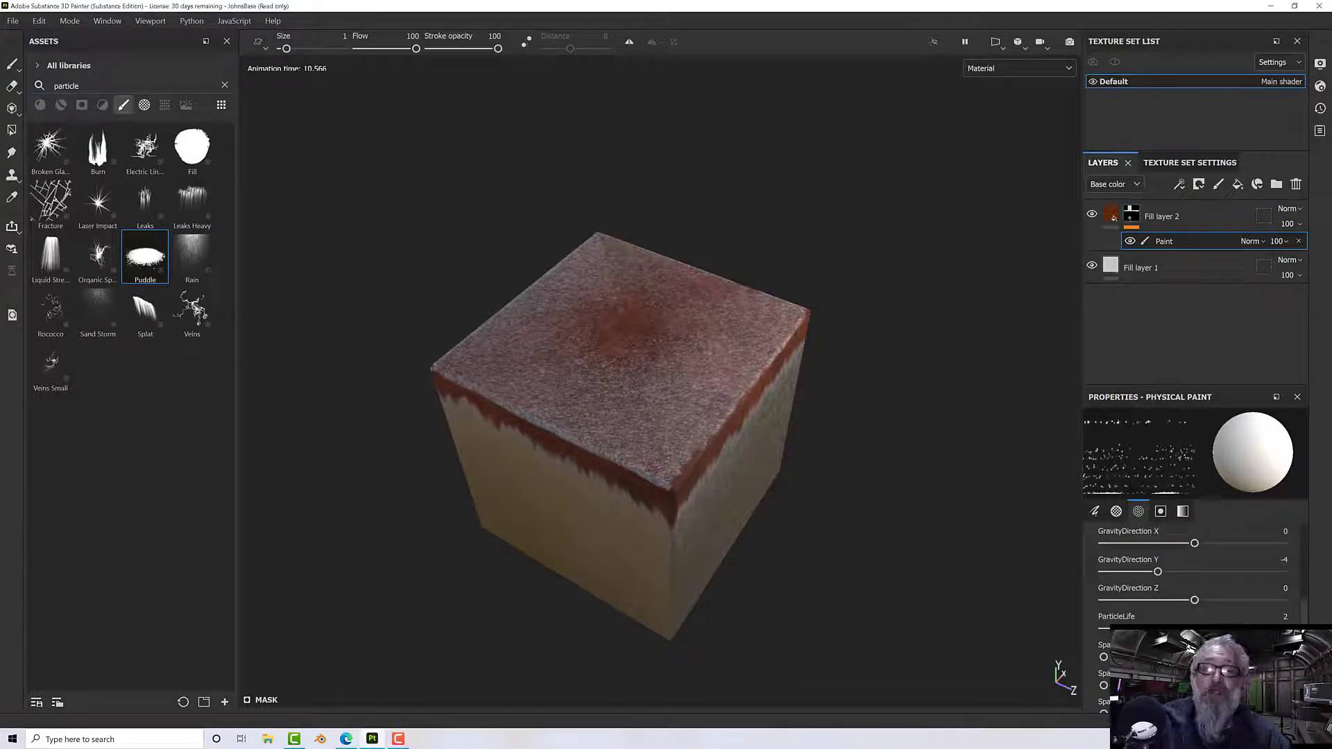
Step: Inspect the cube's underside for particles deposited by the brushes
{"action": "key", "text": "alt"}
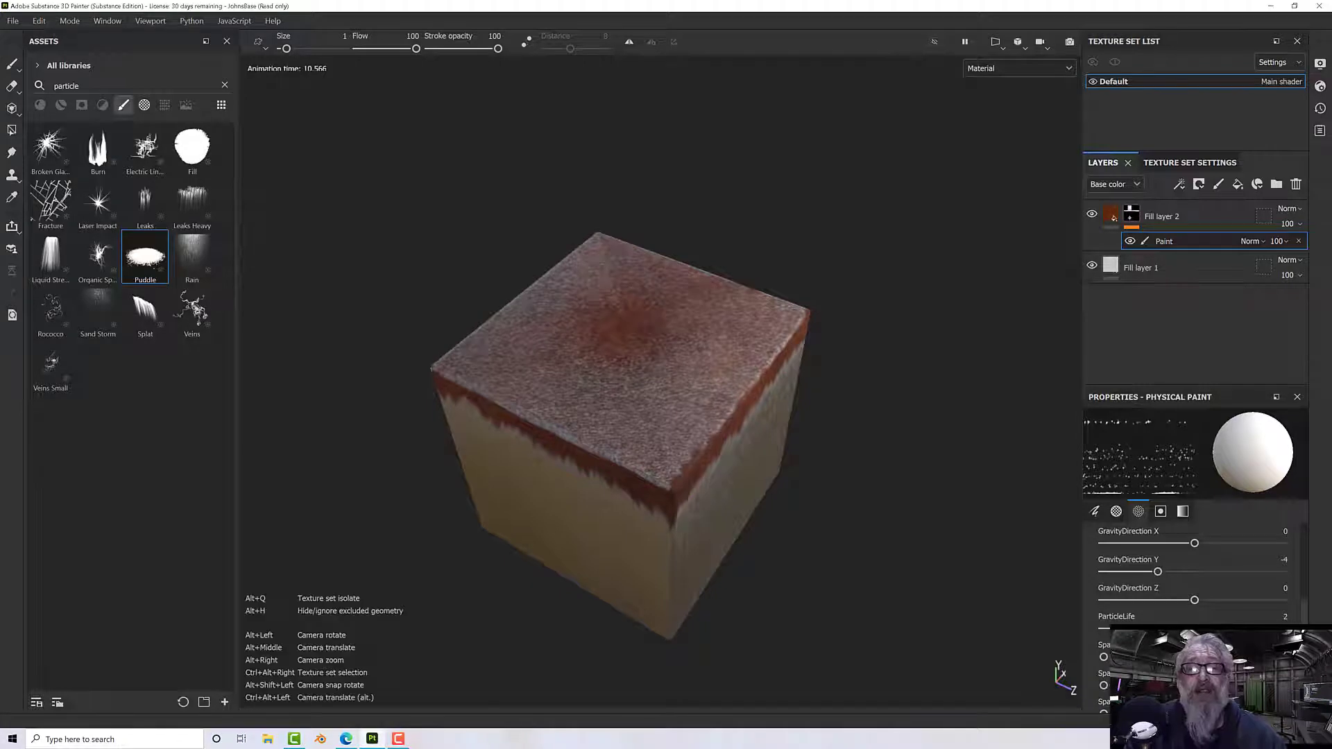
{"action": "key", "text": "alt"}
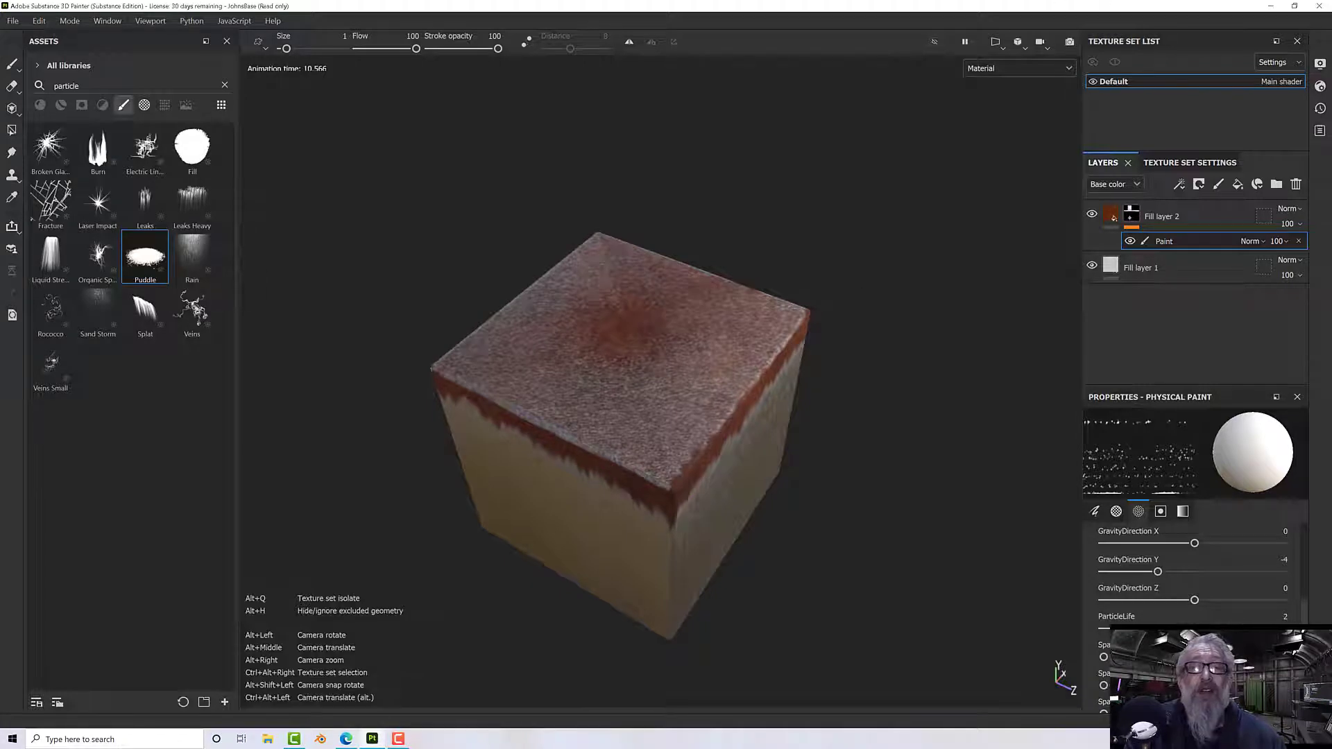
{"action": "mouse_move", "coordinate": [756, 76]}
{"action": "left_mouse_down", "text": "alt"}
{"action": "mouse_move", "coordinate": [660, 421]}
{"action": "mouse_move", "coordinate": [659, 300]}
{"action": "mouse_move", "coordinate": [659, 334]}
{"action": "left_mouse_up", "text": "alt"}
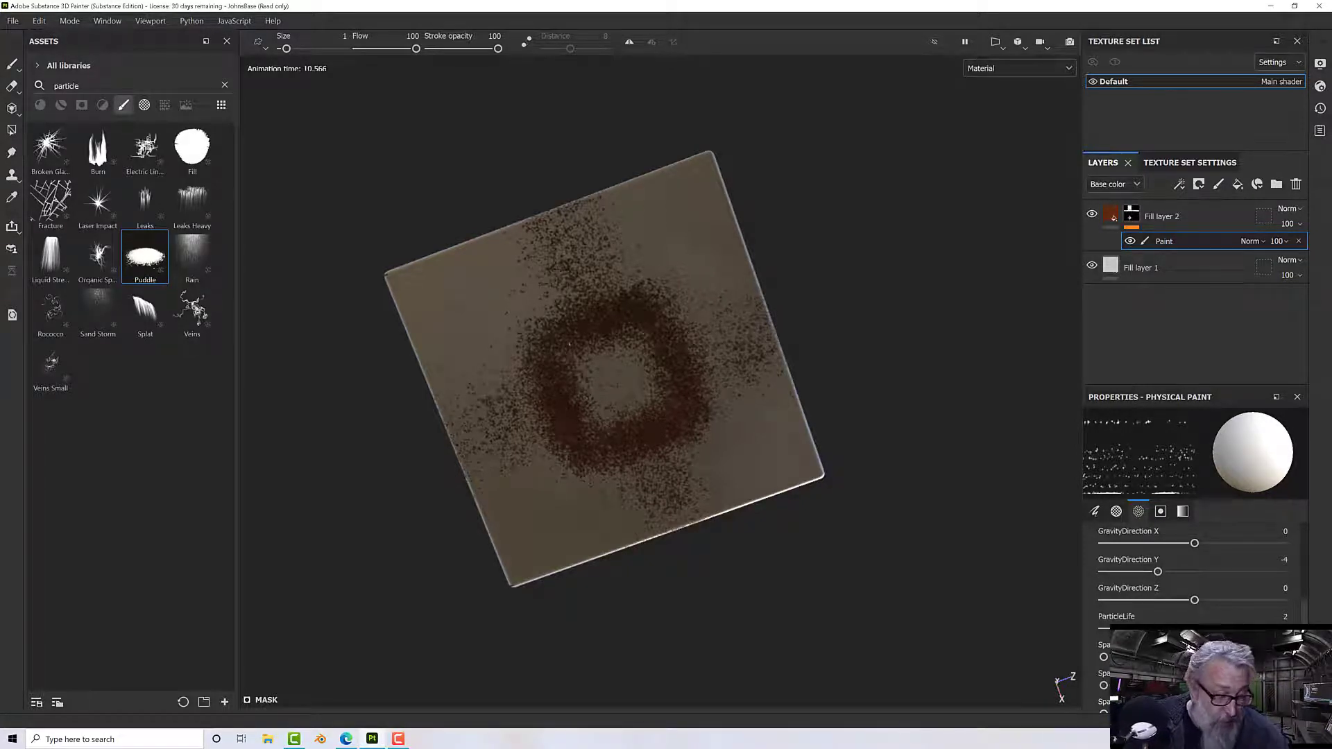
{"action": "left_click_drag", "start_coordinate": [611, 370], "coordinate": [724, 458], "text": "alt"}
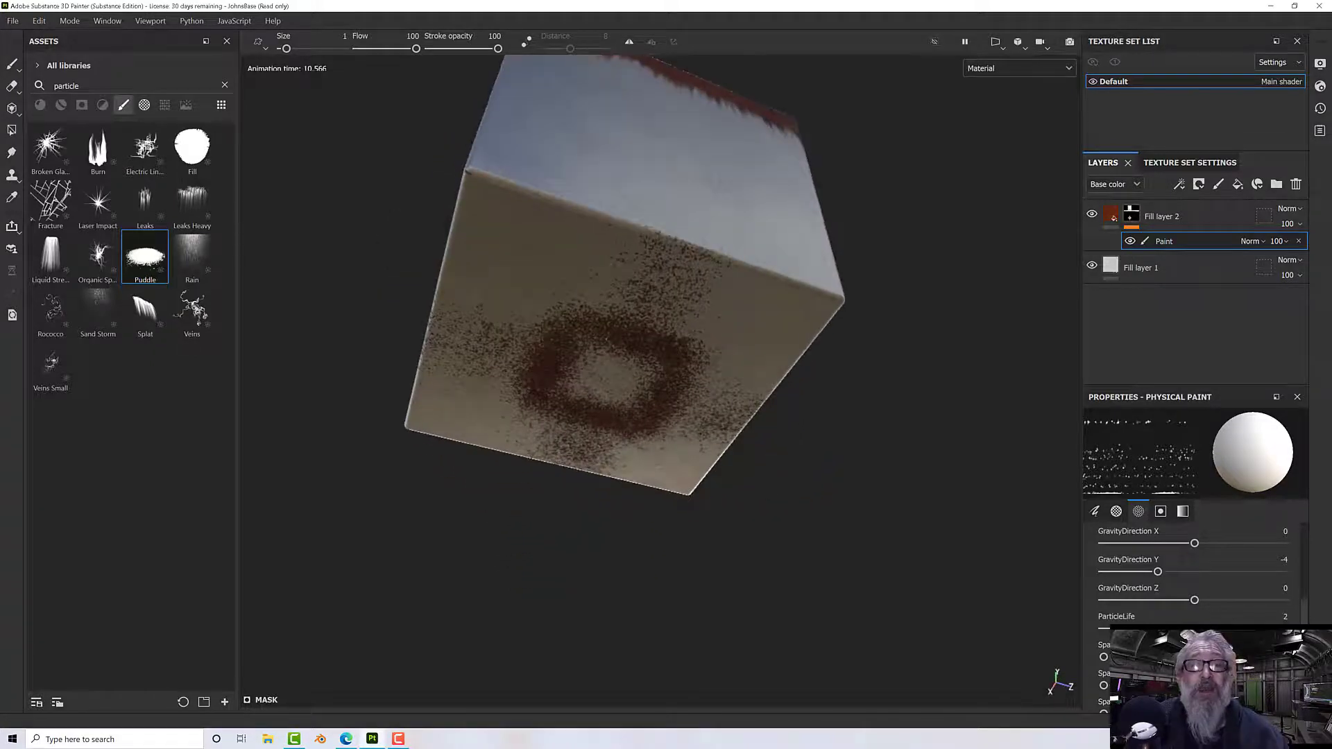
{"action": "left_click_drag", "start_coordinate": [606, 339], "coordinate": [646, 423], "text": "alt"}
{"action": "mouse_move", "coordinate": [659, 291]}
{"action": "left_mouse_down", "text": "alt"}
{"action": "mouse_move", "coordinate": [610, 297]}
{"action": "mouse_move", "coordinate": [695, 264]}
{"action": "mouse_move", "coordinate": [652, 297]}
{"action": "left_mouse_up", "text": "alt"}
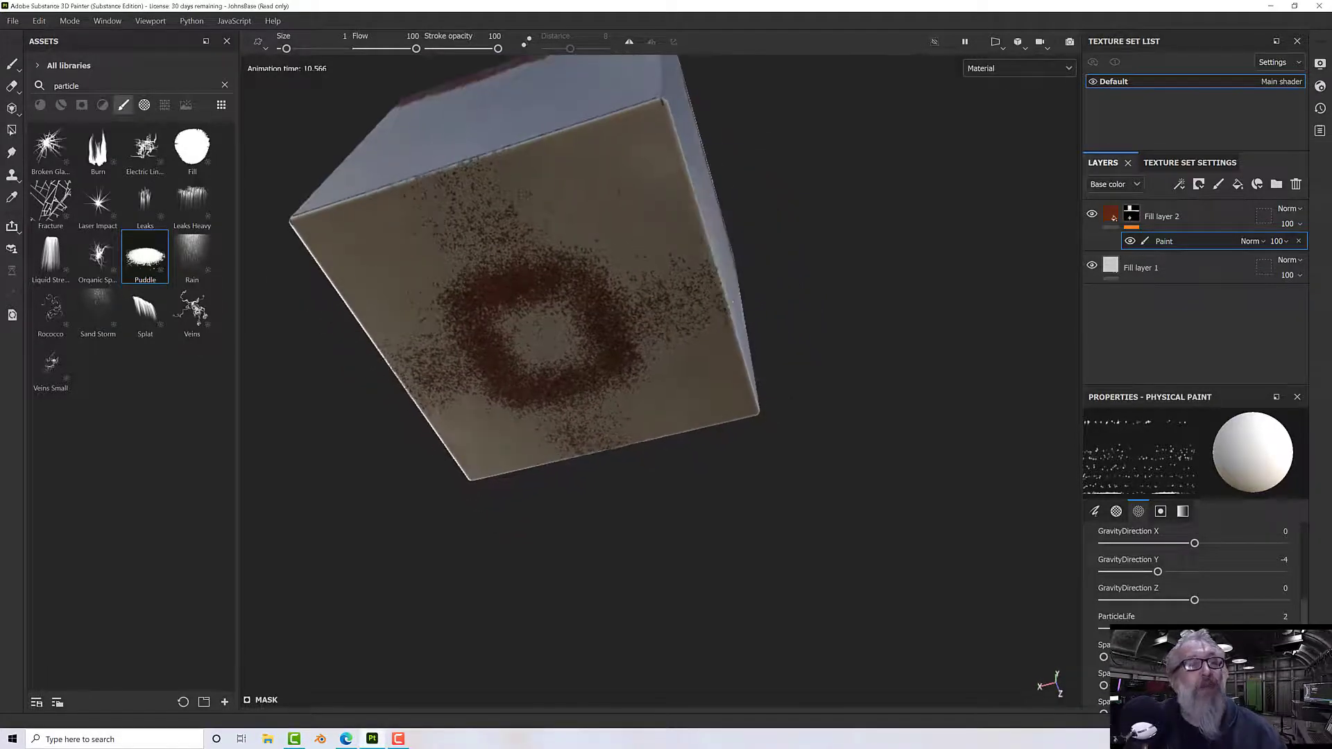
{"action": "left_click_drag", "start_coordinate": [693, 292], "coordinate": [708, 318], "text": "alt"}
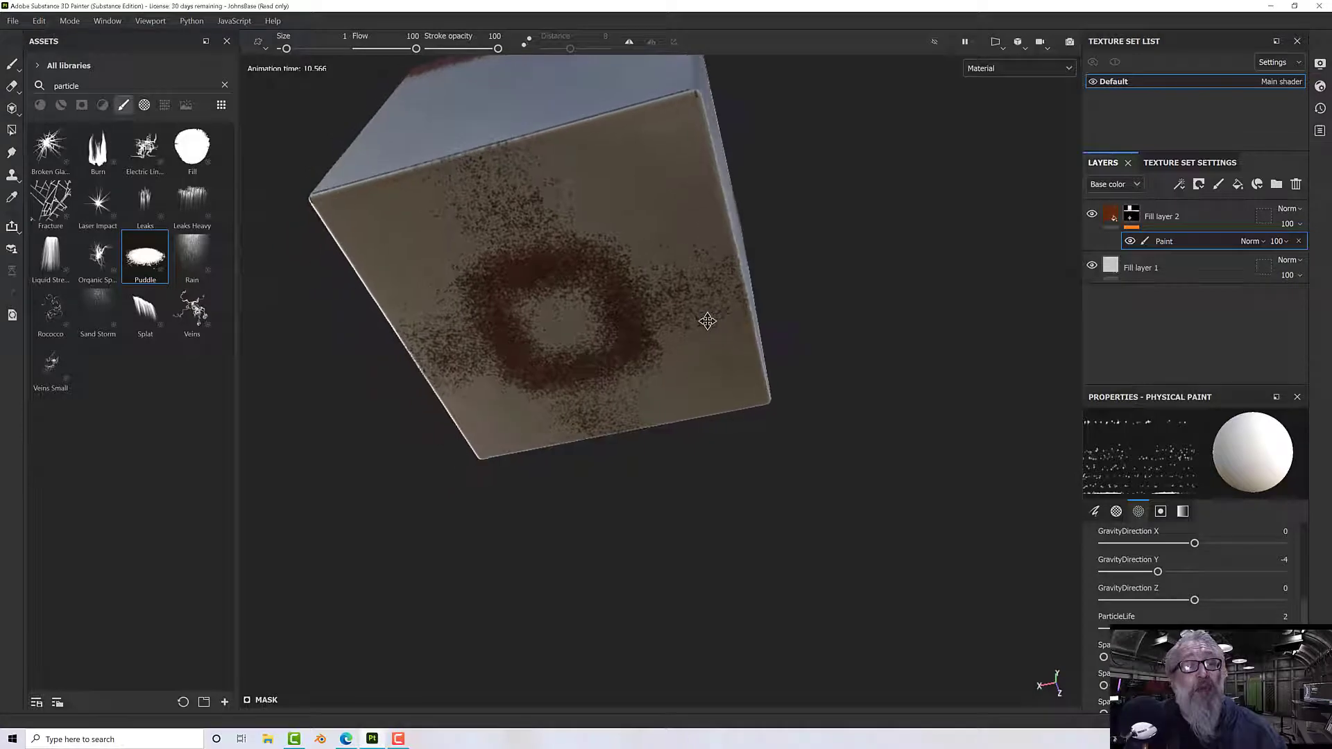
Step: Choose the Veins particle brush and paint rust veins across the middle and outer areas of the cube's underside
{"action": "left_click", "coordinate": [198, 314]}
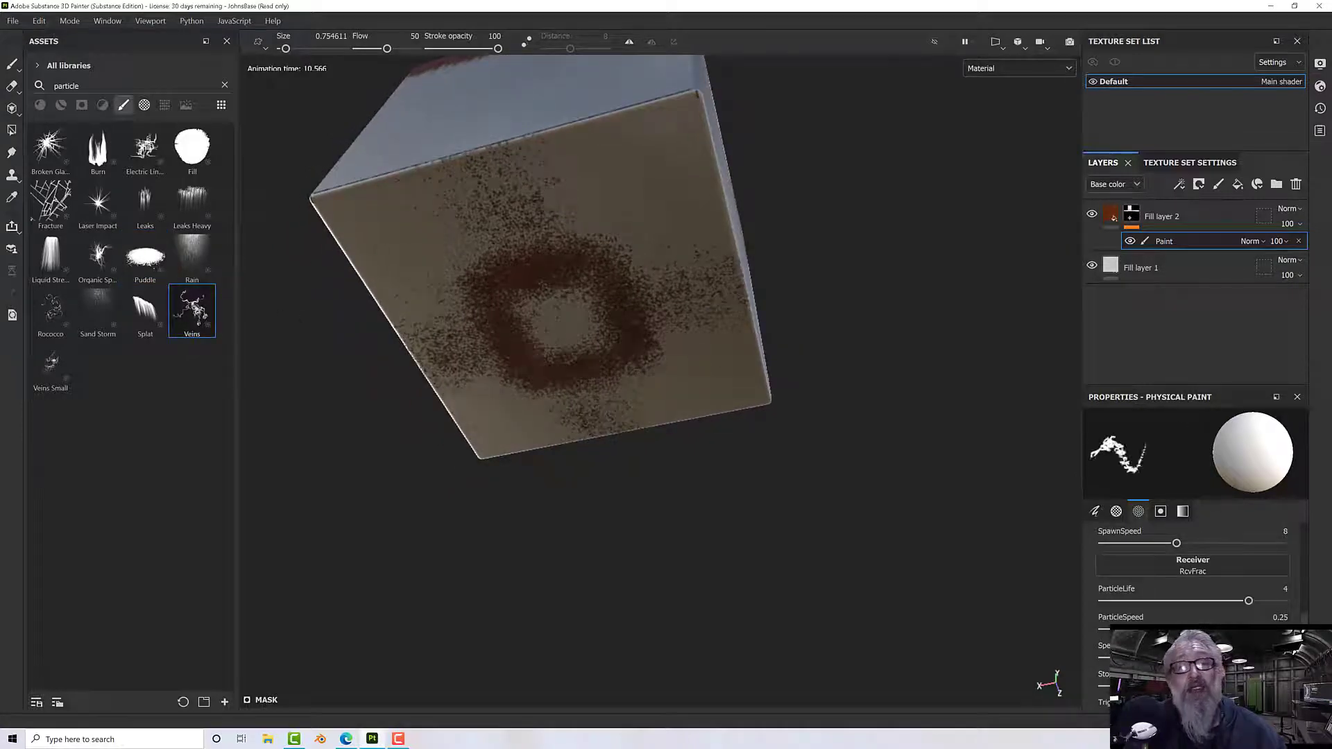
{"action": "scroll", "coordinate": [562, 284], "scroll_direction": "up", "scroll_amount": 3}
{"action": "left_click_drag", "start_coordinate": [559, 304], "coordinate": [570, 259], "text": "alt"}
{"action": "mouse_move", "coordinate": [588, 329]}
{"action": "left_mouse_down"}
{"action": "mouse_move", "coordinate": [580, 318]}
{"action": "mouse_move", "coordinate": [610, 333]}
{"action": "mouse_move", "coordinate": [568, 319]}
{"action": "mouse_move", "coordinate": [607, 355]}
{"action": "mouse_move", "coordinate": [594, 298]}
{"action": "mouse_move", "coordinate": [576, 303]}
{"action": "mouse_move", "coordinate": [604, 386]}
{"action": "mouse_move", "coordinate": [555, 378]}
{"action": "left_mouse_up"}
{"action": "left_click_drag", "start_coordinate": [670, 228], "coordinate": [763, 109]}
{"action": "left_click_drag", "start_coordinate": [658, 190], "coordinate": [639, 120]}
{"action": "left_click_drag", "start_coordinate": [711, 217], "coordinate": [803, 178]}
{"action": "left_click_drag", "start_coordinate": [771, 332], "coordinate": [834, 409]}
{"action": "left_click_drag", "start_coordinate": [699, 392], "coordinate": [811, 454]}
{"action": "left_click_drag", "start_coordinate": [634, 415], "coordinate": [738, 493]}
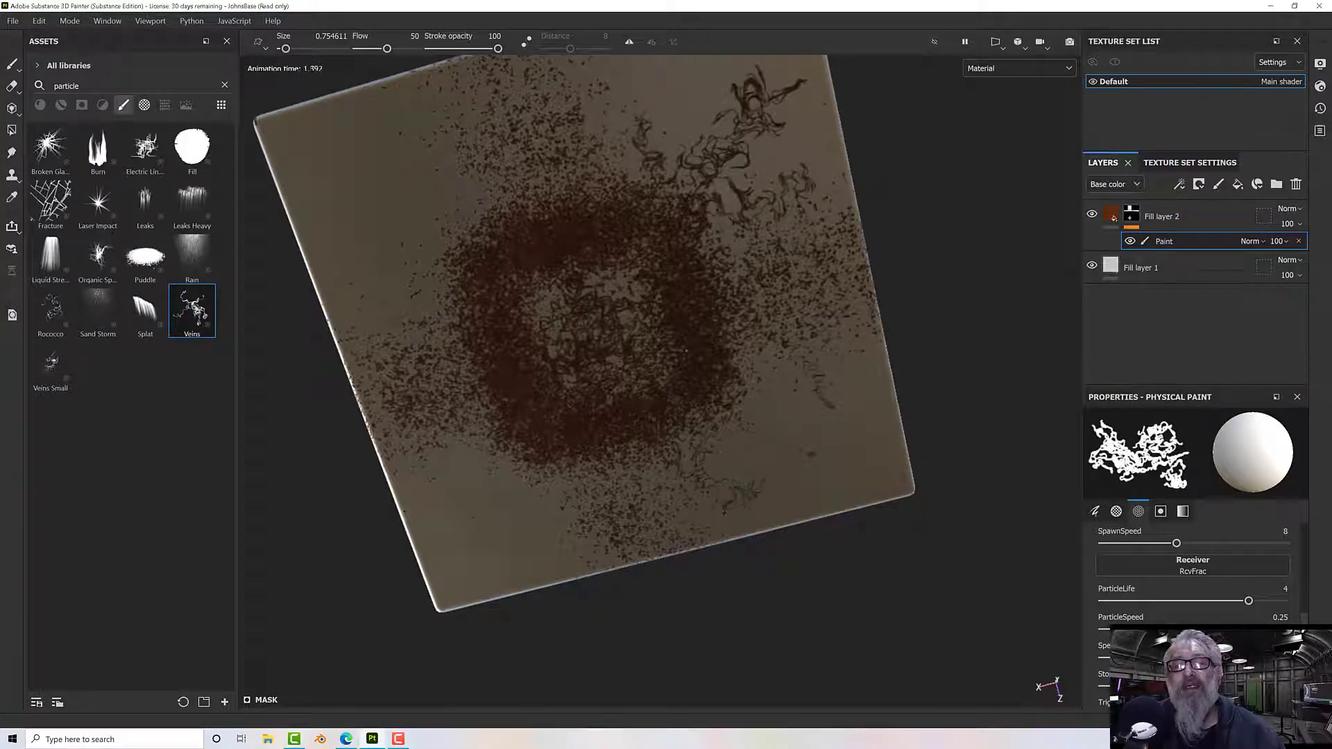
{"action": "left_click_drag", "start_coordinate": [733, 378], "coordinate": [881, 458]}
Step: Paint Veins strokes along a side face's rusted top edge and toward the cube's corner
{"action": "mouse_move", "coordinate": [695, 351]}
{"action": "left_mouse_down", "text": "alt"}
{"action": "mouse_move", "coordinate": [682, 317]}
{"action": "mouse_move", "coordinate": [585, 310]}
{"action": "mouse_move", "coordinate": [493, 338]}
{"action": "mouse_move", "coordinate": [678, 229]}
{"action": "mouse_move", "coordinate": [667, 305]}
{"action": "left_mouse_up", "text": "alt"}
{"action": "scroll", "coordinate": [667, 305], "scroll_direction": "down", "scroll_amount": 3}
{"action": "middle_click_drag", "start_coordinate": [683, 244], "coordinate": [677, 412], "text": "alt"}
{"action": "scroll", "coordinate": [575, 212], "scroll_direction": "up", "scroll_amount": 3}
{"action": "left_click_drag", "start_coordinate": [574, 213], "coordinate": [621, 278], "text": "alt"}
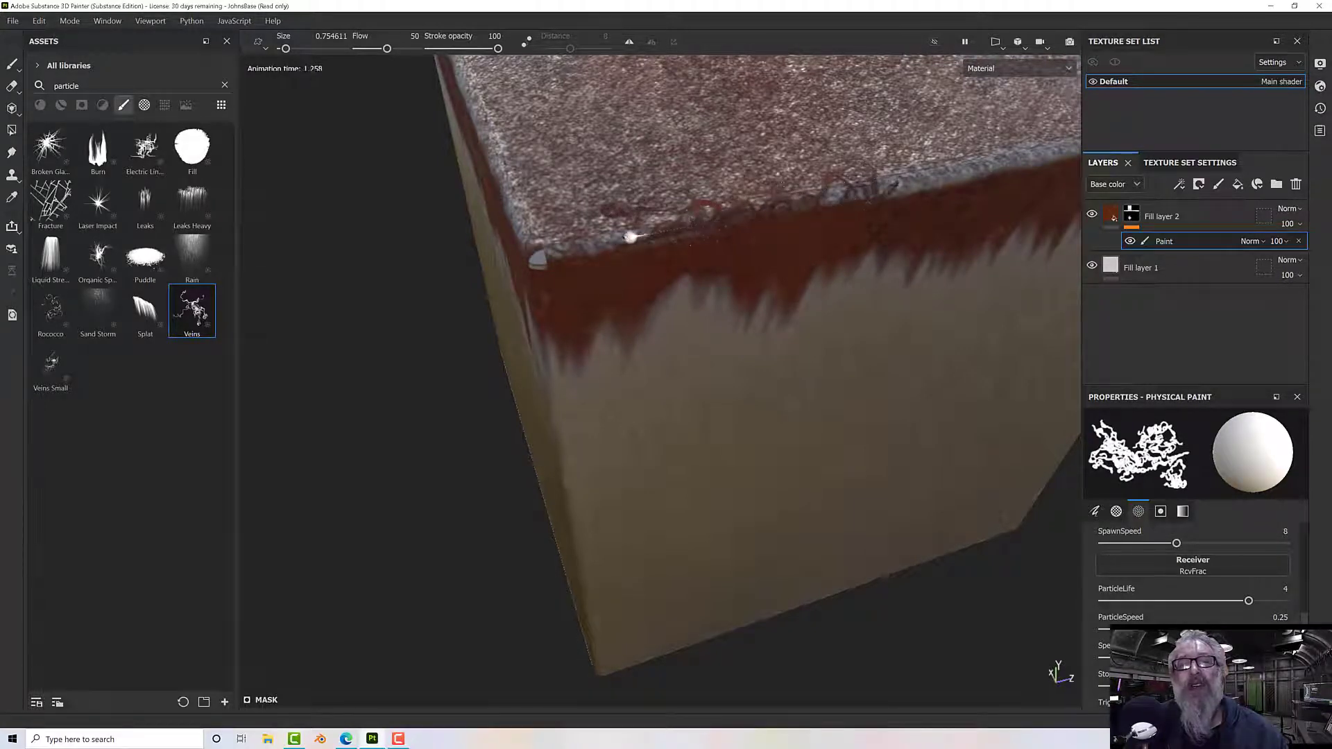
{"action": "mouse_move", "coordinate": [624, 238]}
{"action": "left_mouse_down"}
{"action": "mouse_move", "coordinate": [537, 254]}
{"action": "mouse_move", "coordinate": [604, 247]}
{"action": "left_mouse_up"}
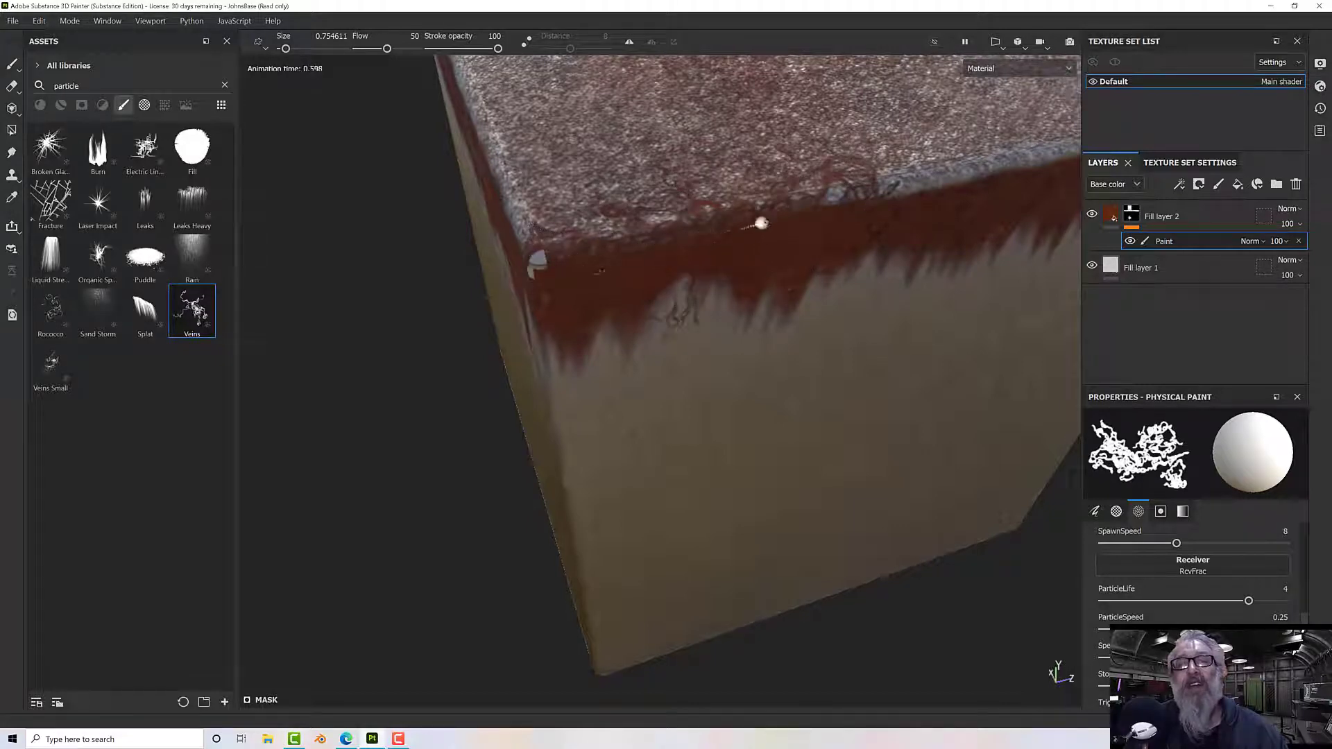
{"action": "left_click_drag", "start_coordinate": [796, 208], "coordinate": [895, 181], "text": "alt"}
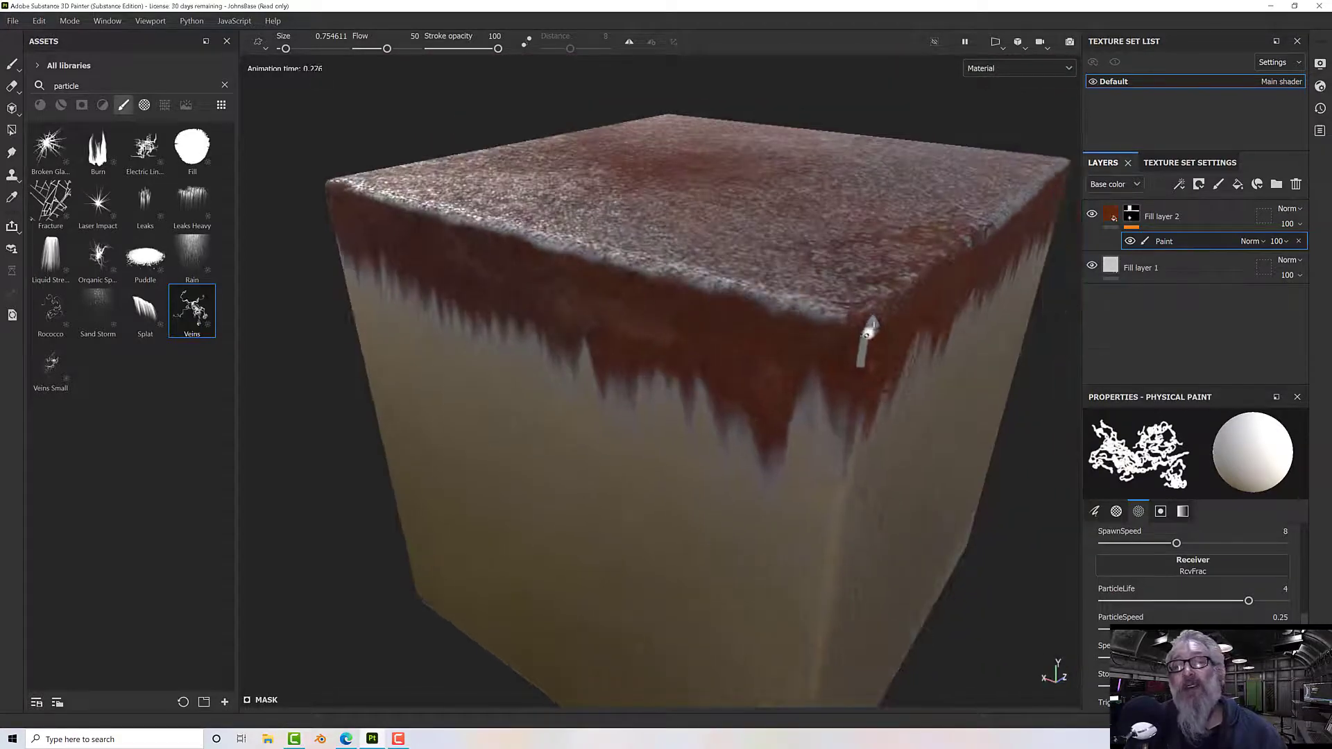
Step: Paint Veins strokes along the top edge of the adjoining side face, out to its corners
{"action": "left_click_drag", "start_coordinate": [777, 263], "coordinate": [763, 324], "text": "alt"}
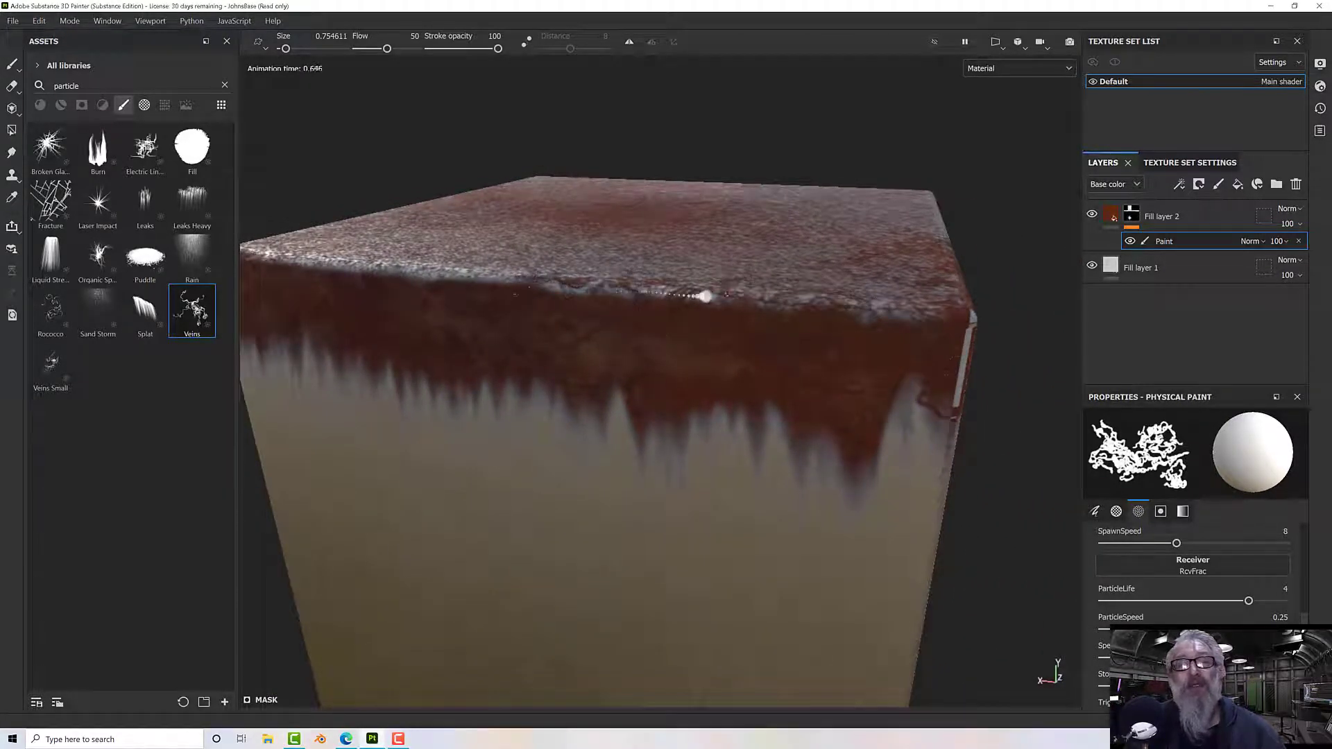
{"action": "left_click_drag", "start_coordinate": [657, 285], "coordinate": [695, 319], "text": "alt"}
{"action": "middle_click_drag", "start_coordinate": [696, 319], "coordinate": [852, 331], "text": "alt"}
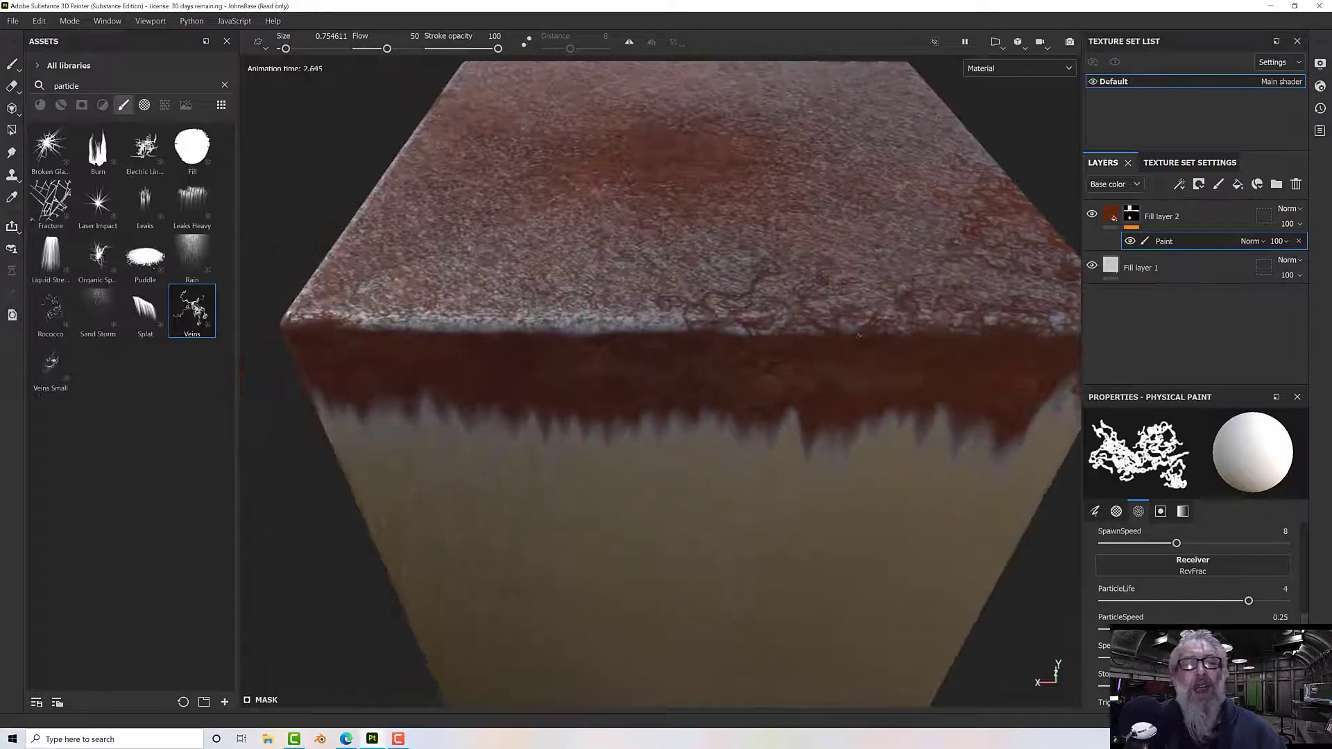
{"action": "left_click_drag", "start_coordinate": [571, 329], "coordinate": [297, 322]}
{"action": "mouse_move", "coordinate": [367, 288]}
{"action": "left_mouse_down", "text": "alt"}
{"action": "mouse_move", "coordinate": [701, 285]}
{"action": "mouse_move", "coordinate": [629, 297]}
{"action": "mouse_move", "coordinate": [700, 299]}
{"action": "left_mouse_up", "text": "alt"}
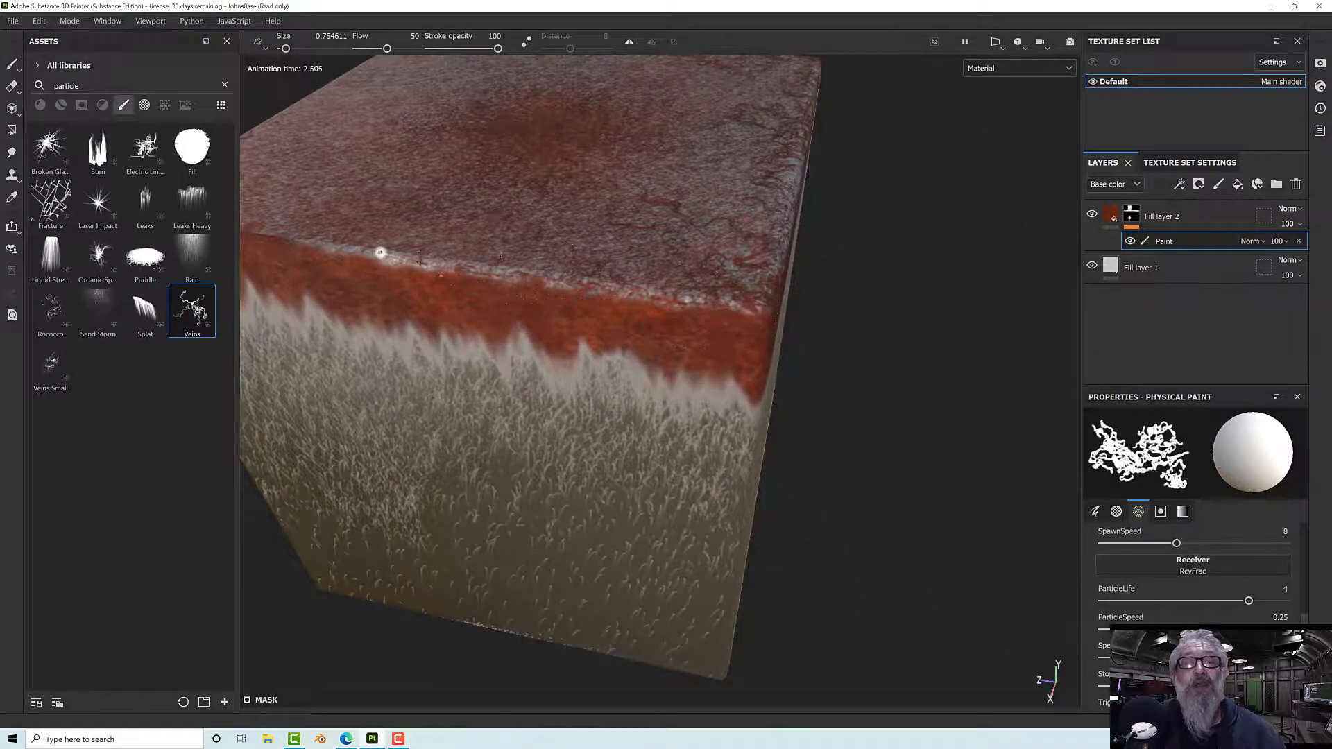
{"action": "middle_click_drag", "start_coordinate": [479, 279], "coordinate": [762, 316], "text": "alt"}
{"action": "left_click", "coordinate": [766, 317]}
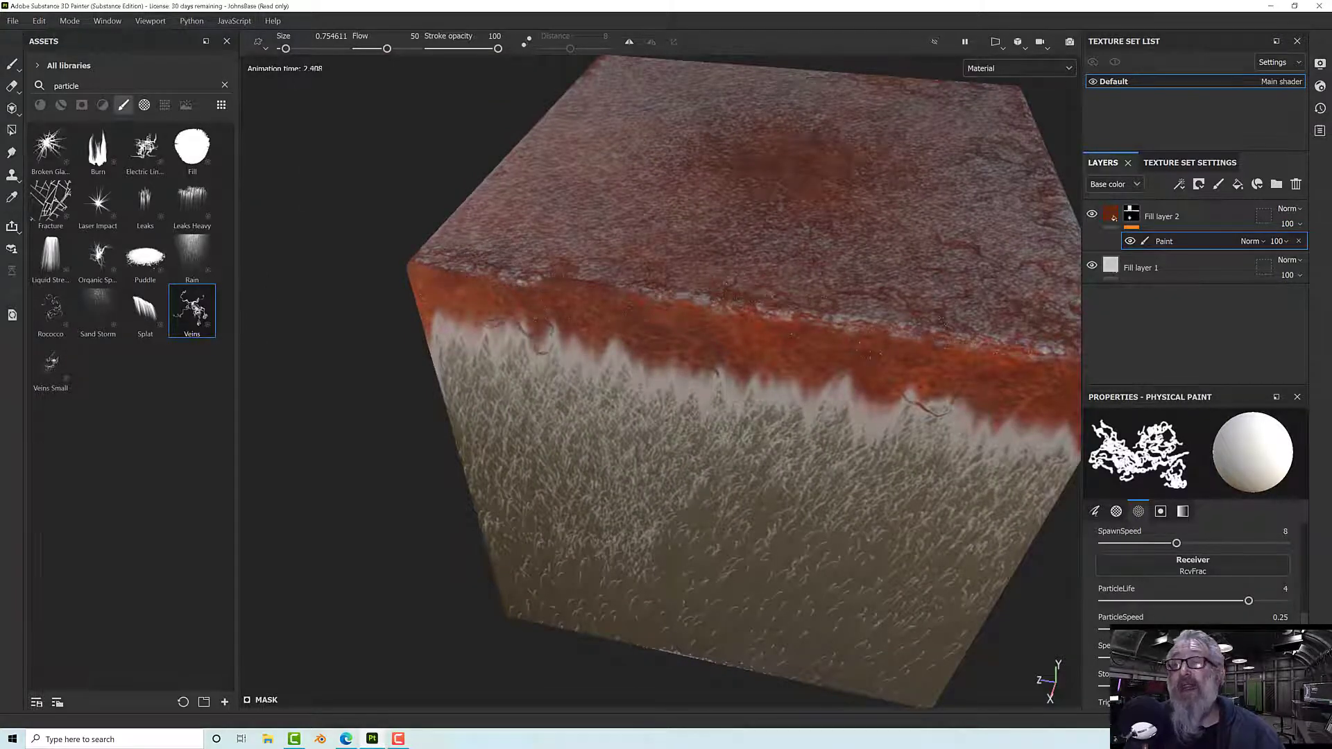
Step: Continue the Veins strokes around the top face's remaining edges and near corner to break up the rust border
{"action": "left_click_drag", "start_coordinate": [766, 305], "coordinate": [916, 268], "text": "alt"}
{"action": "left_click_drag", "start_coordinate": [701, 309], "coordinate": [822, 326], "text": "alt"}
{"action": "mouse_move", "coordinate": [554, 321]}
{"action": "left_mouse_down"}
{"action": "mouse_move", "coordinate": [647, 360]}
{"action": "mouse_move", "coordinate": [747, 337]}
{"action": "left_mouse_up"}
{"action": "left_click_drag", "start_coordinate": [677, 373], "coordinate": [583, 333]}
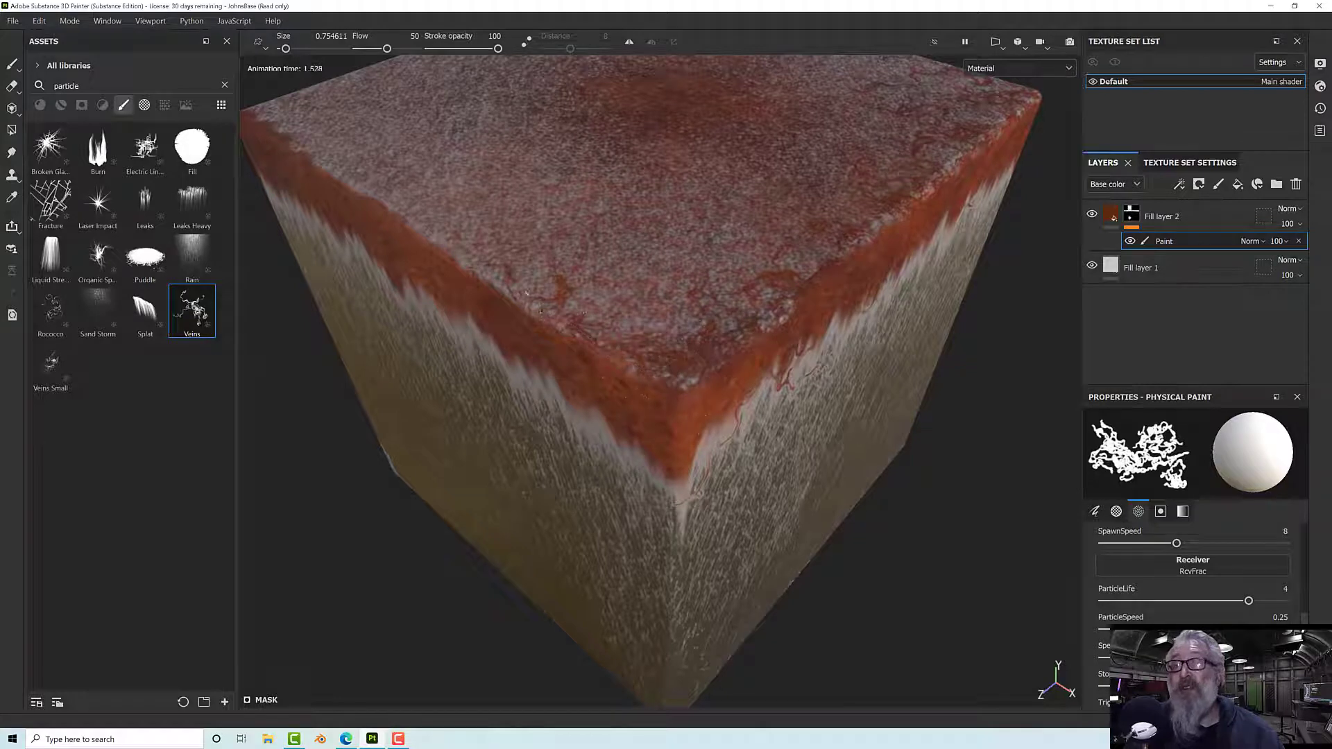
{"action": "scroll", "coordinate": [694, 388], "scroll_direction": "down", "scroll_amount": 1}
{"action": "left_click_drag", "start_coordinate": [694, 374], "coordinate": [826, 409], "text": "alt"}
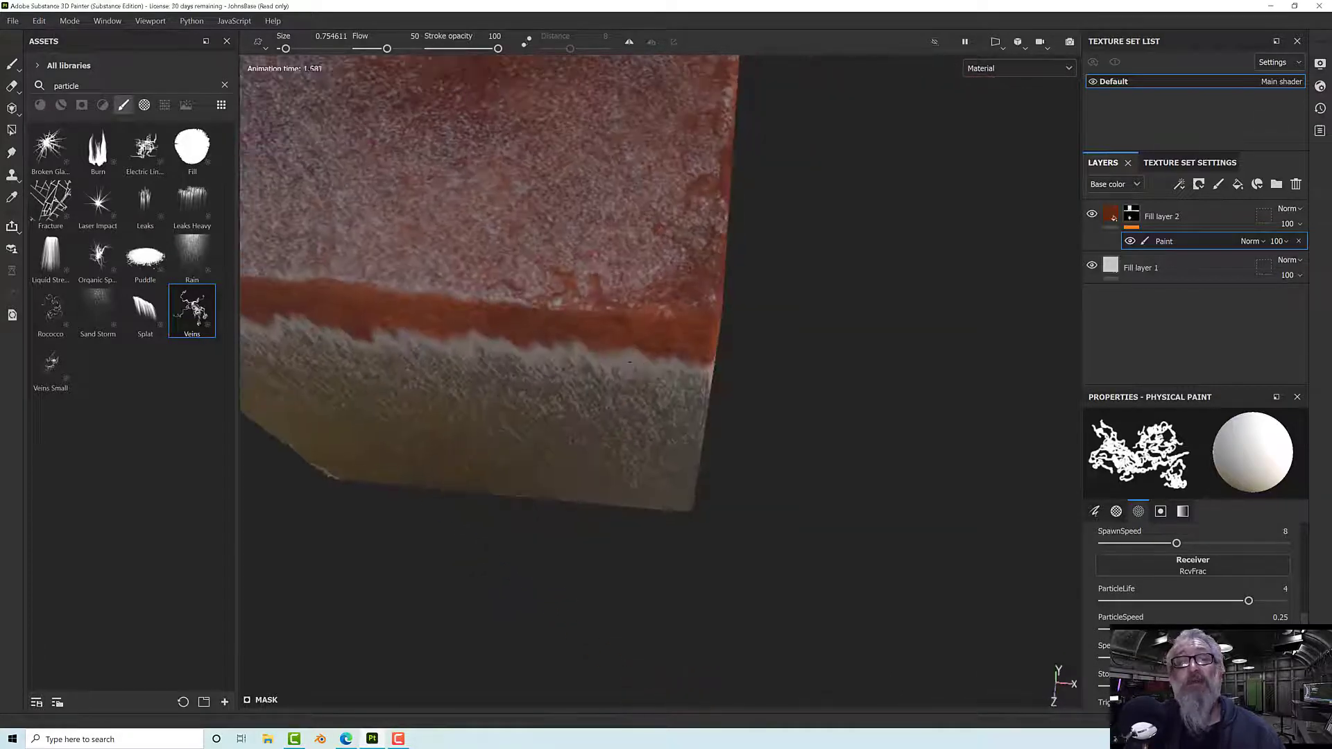
{"action": "middle_click_drag", "start_coordinate": [694, 375], "coordinate": [906, 398], "text": "alt"}
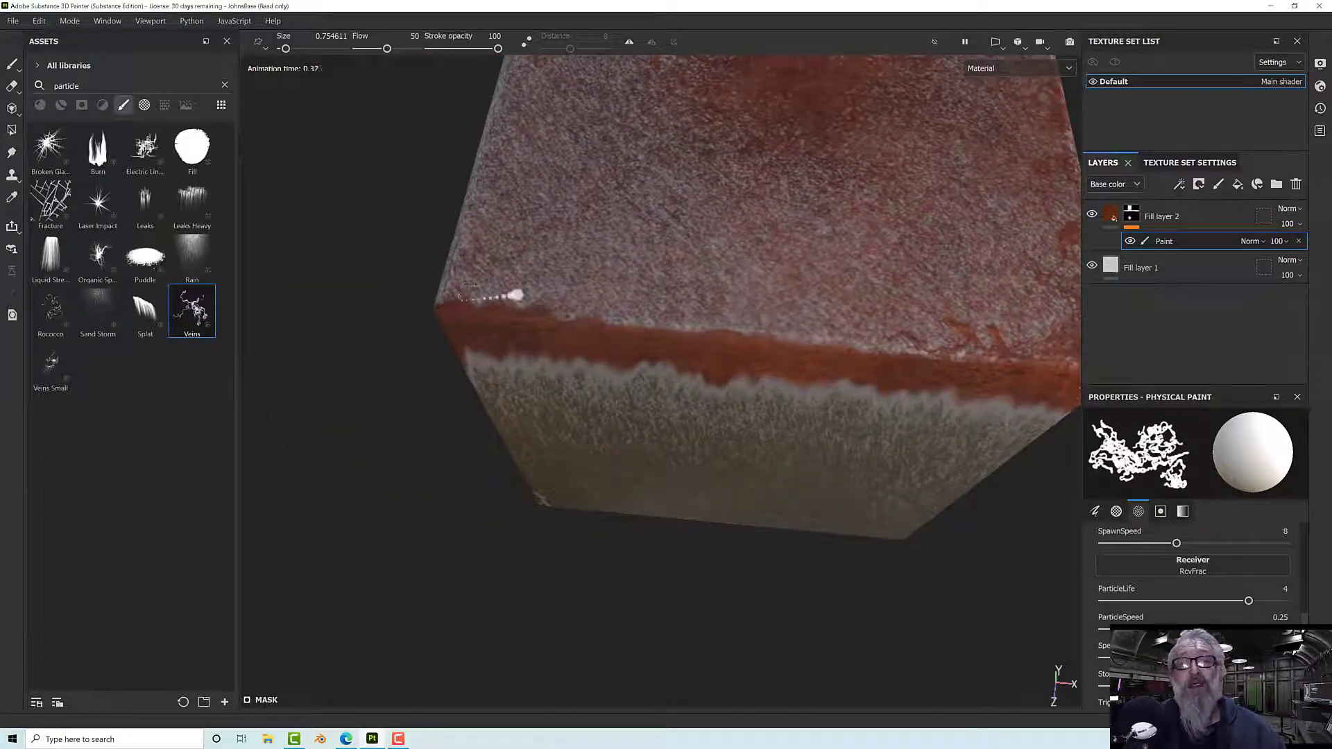
{"action": "mouse_move", "coordinate": [697, 321]}
{"action": "left_mouse_down"}
{"action": "mouse_move", "coordinate": [957, 347]}
{"action": "mouse_move", "coordinate": [635, 319]}
{"action": "left_mouse_up"}
{"action": "mouse_move", "coordinate": [479, 297]}
{"action": "left_mouse_down", "text": "alt"}
{"action": "mouse_move", "coordinate": [624, 252]}
{"action": "mouse_move", "coordinate": [703, 317]}
{"action": "mouse_move", "coordinate": [696, 461]}
{"action": "mouse_move", "coordinate": [613, 416]}
{"action": "mouse_move", "coordinate": [440, 273]}
{"action": "mouse_move", "coordinate": [627, 431]}
{"action": "left_mouse_up", "text": "alt"}
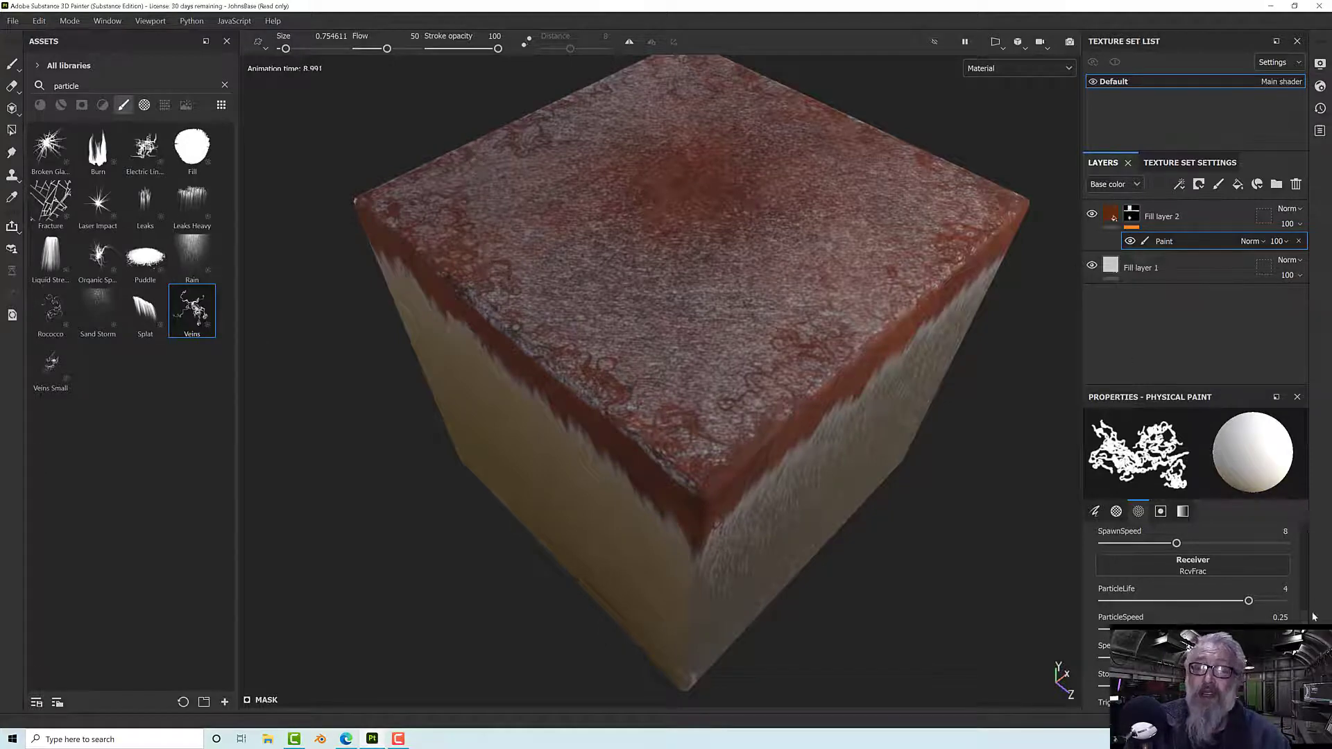
Step: Set the brush's grayscale value to 0 for removing rust from the mask, and preview the available particle brushes
{"action": "scroll", "coordinate": [1193, 582], "scroll_direction": "down", "scroll_amount": 8}
{"action": "scroll", "coordinate": [1193, 583], "scroll_direction": "up", "scroll_amount": 2}
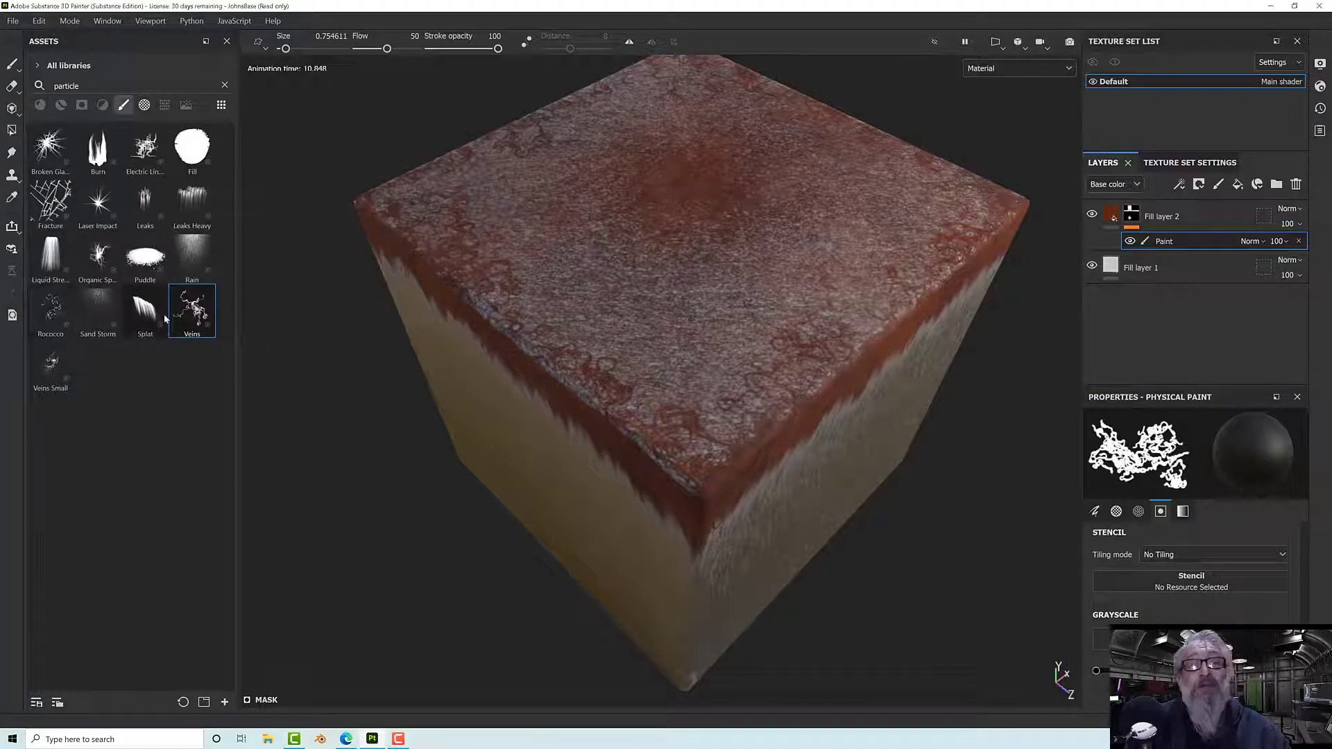
{"action": "mouse_move", "coordinate": [165, 319]}
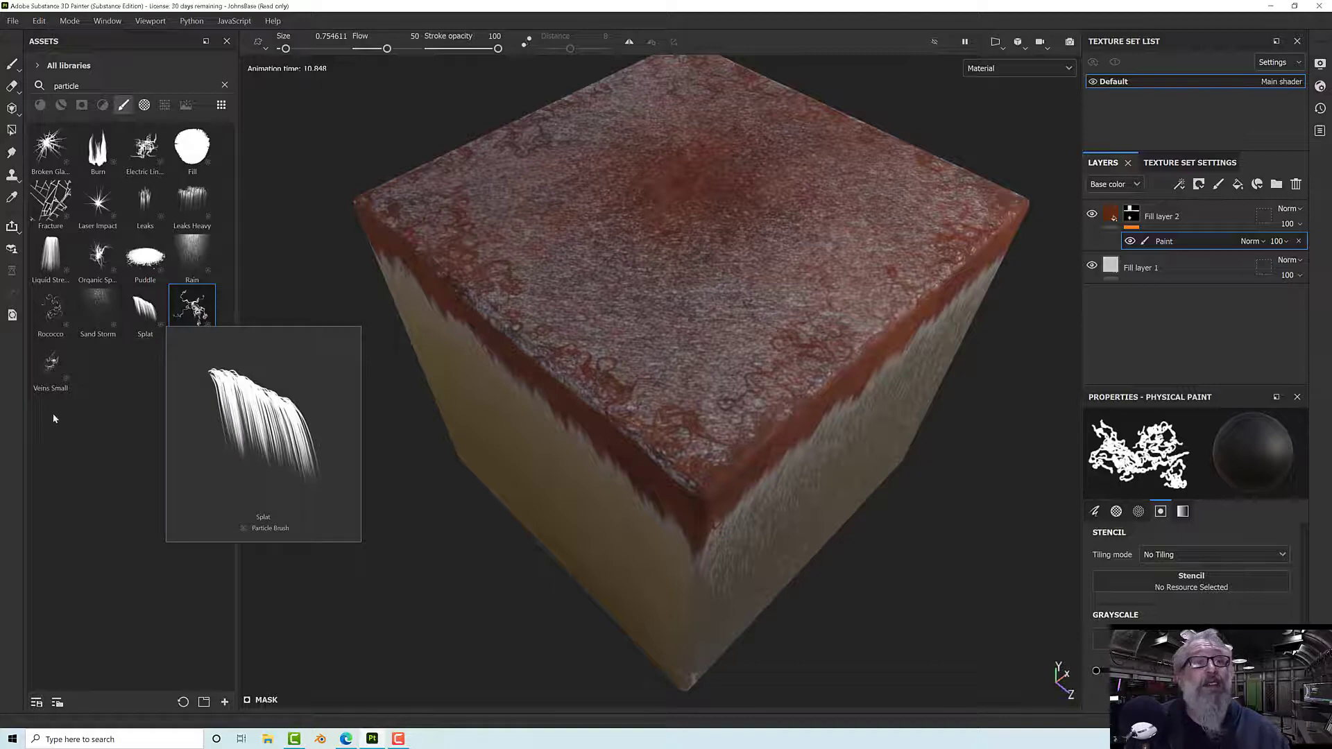
{"action": "mouse_move", "coordinate": [161, 275]}
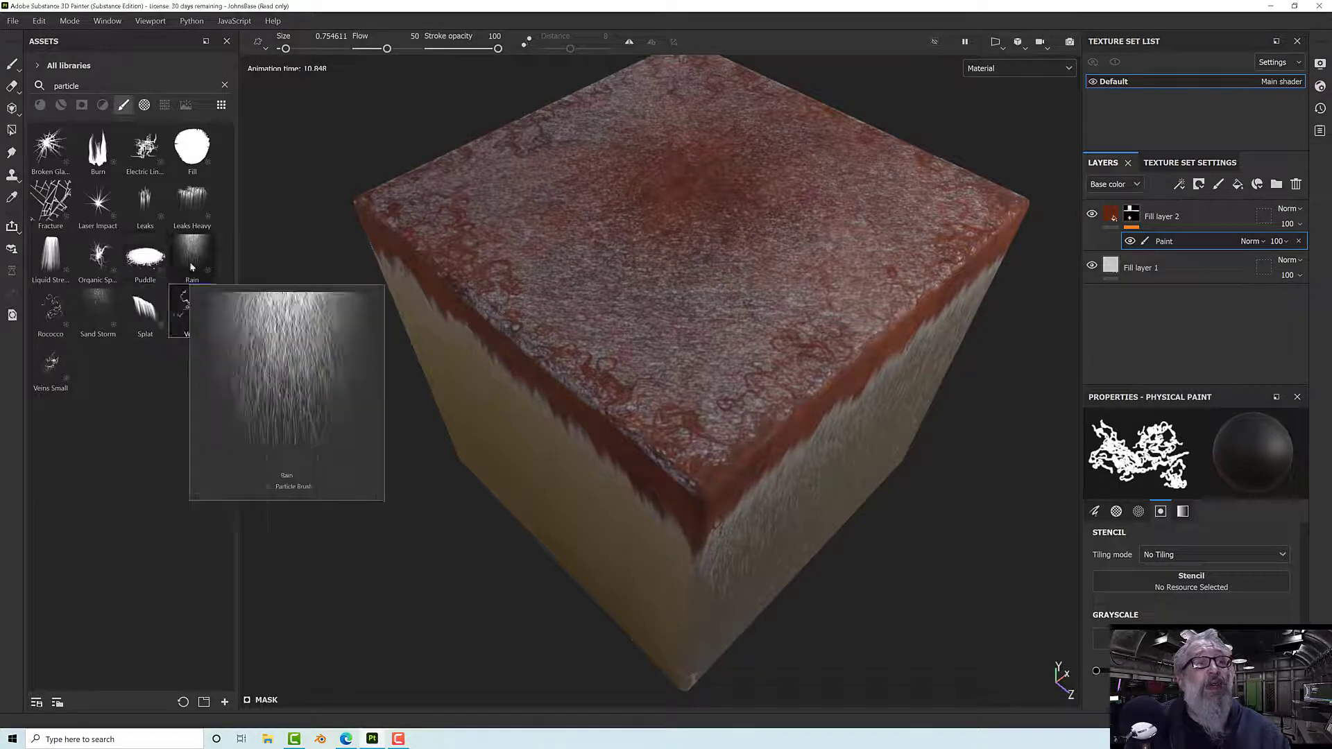
{"action": "mouse_move", "coordinate": [116, 278]}
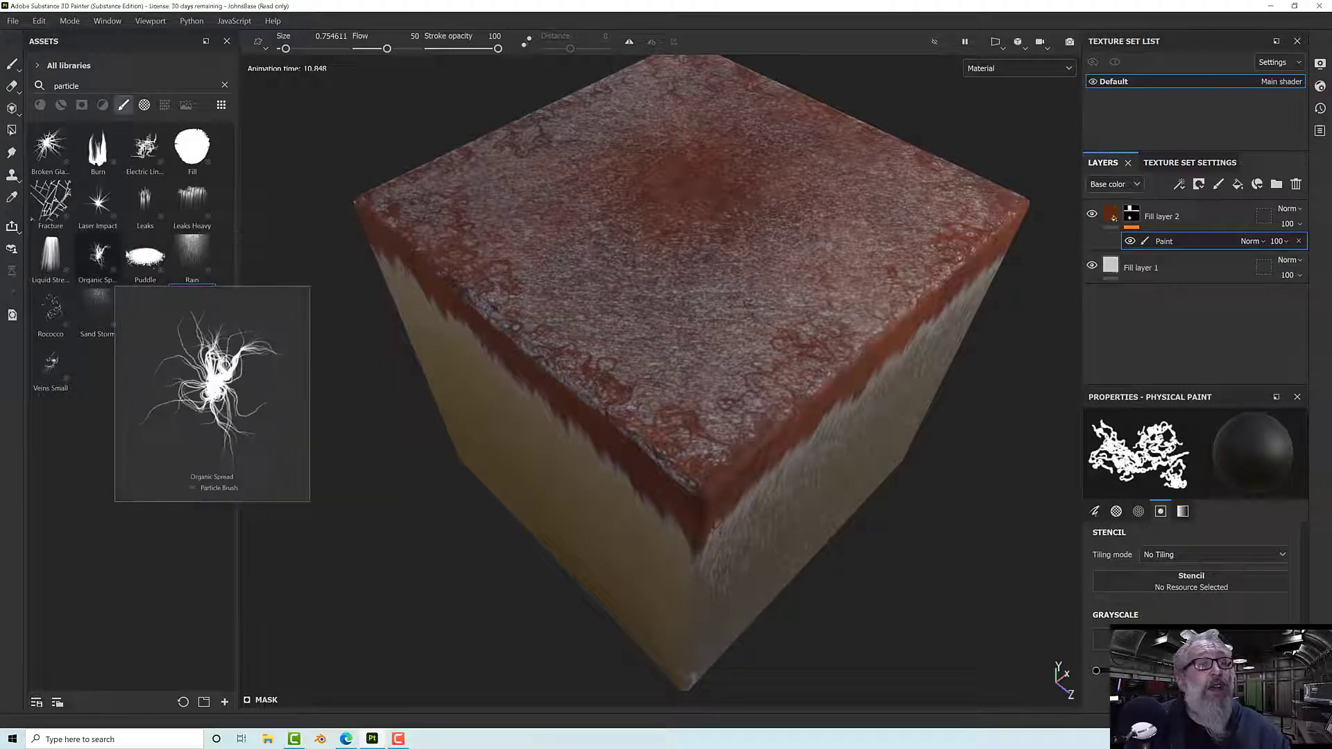
Step: Choose the Organic Spread particle brush and erase rust from the near corner of the cube's top face
{"action": "left_click", "coordinate": [197, 152]}
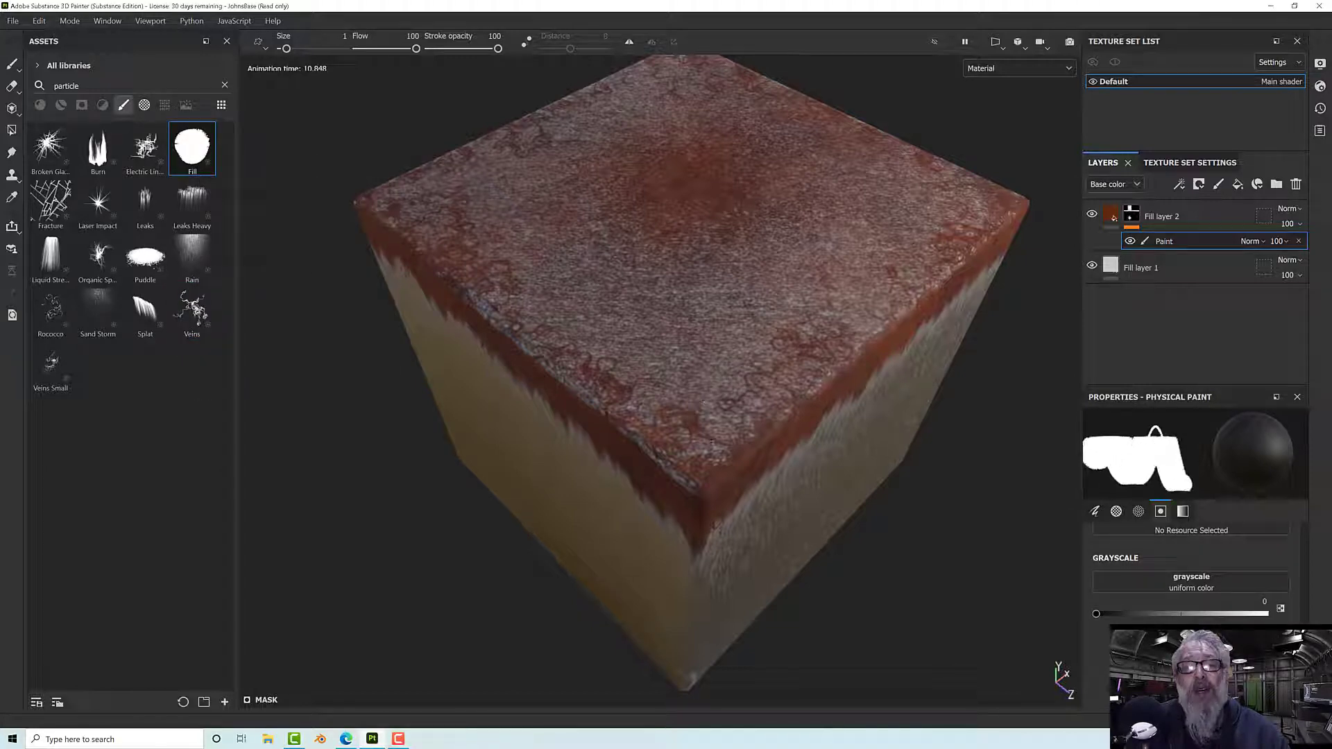
{"action": "left_click", "coordinate": [97, 255]}
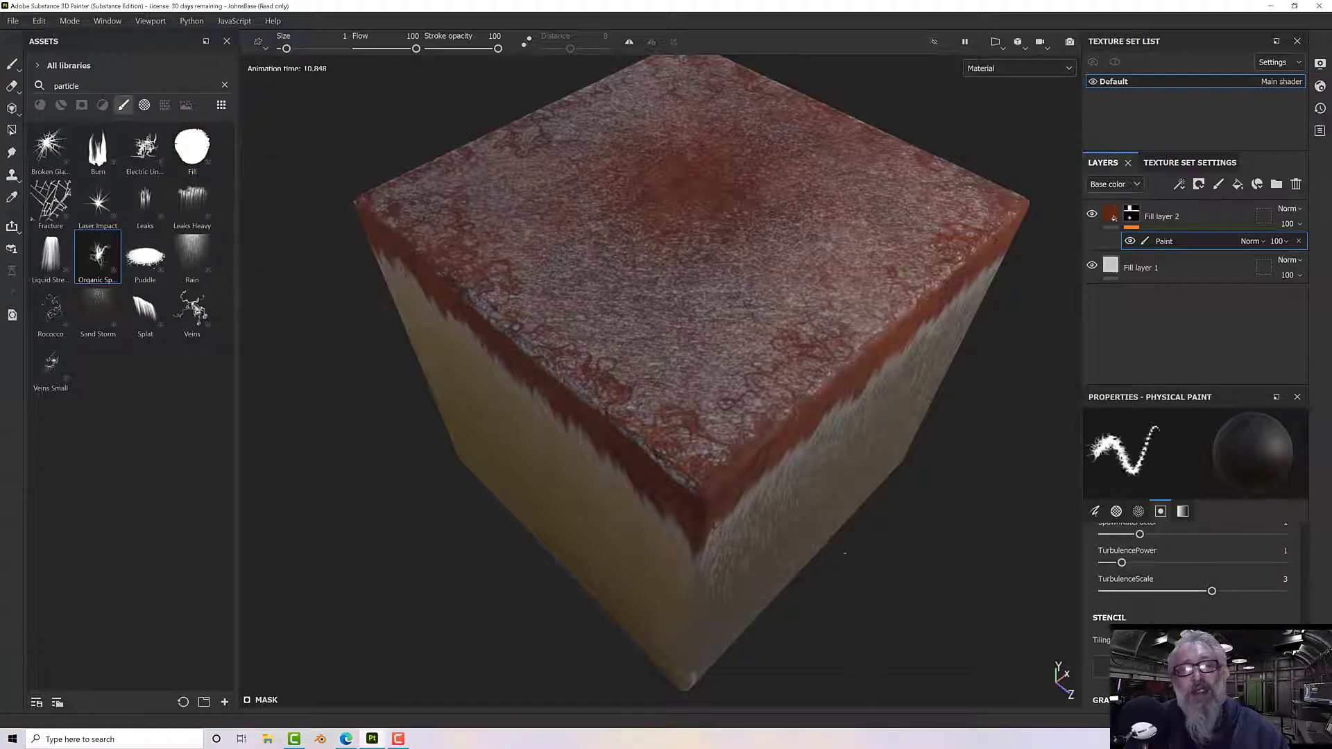
{"action": "left_click_drag", "start_coordinate": [702, 488], "coordinate": [650, 447]}
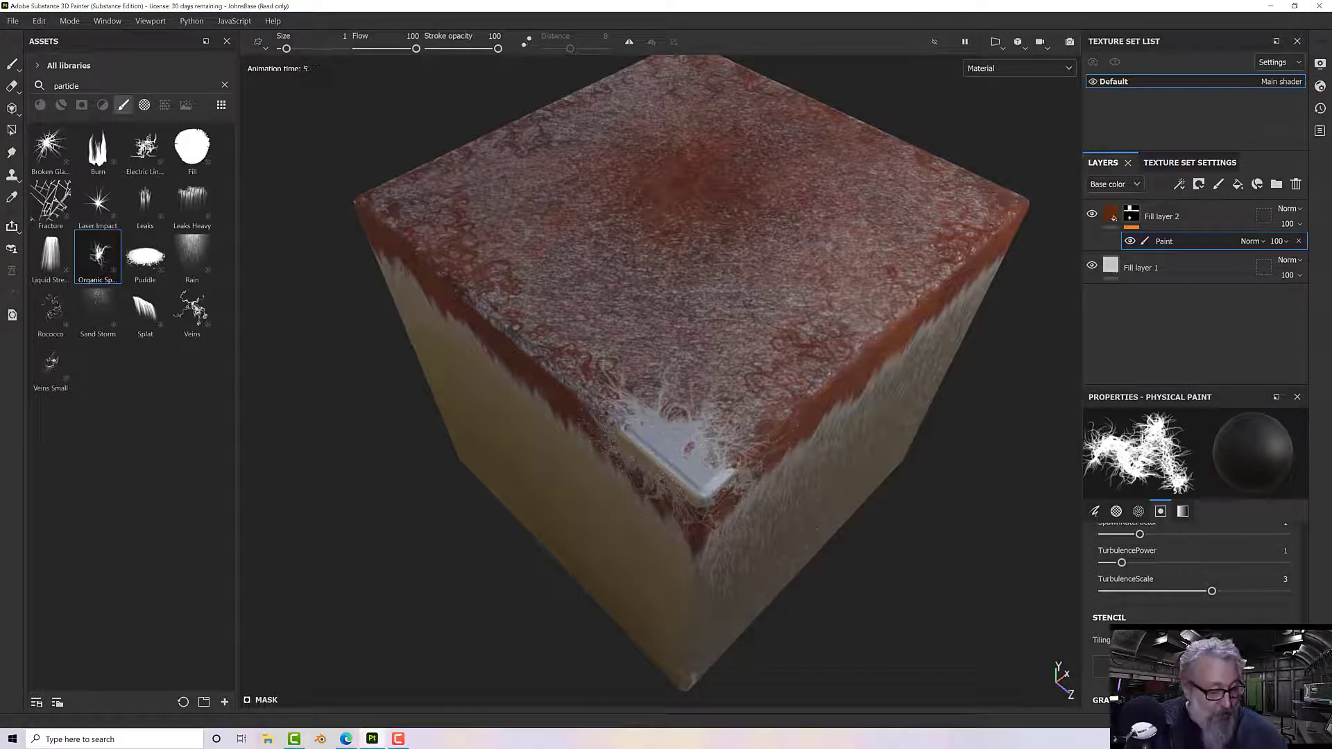
{"action": "key", "text": "super"}
{"action": "mouse_move", "coordinate": [862, 524]}
{"action": "left_mouse_down", "text": "alt"}
{"action": "mouse_move", "coordinate": [831, 469]}
{"action": "mouse_move", "coordinate": [702, 405]}
{"action": "mouse_move", "coordinate": [771, 424]}
{"action": "mouse_move", "coordinate": [672, 430]}
{"action": "mouse_move", "coordinate": [737, 460]}
{"action": "left_mouse_up", "text": "alt"}
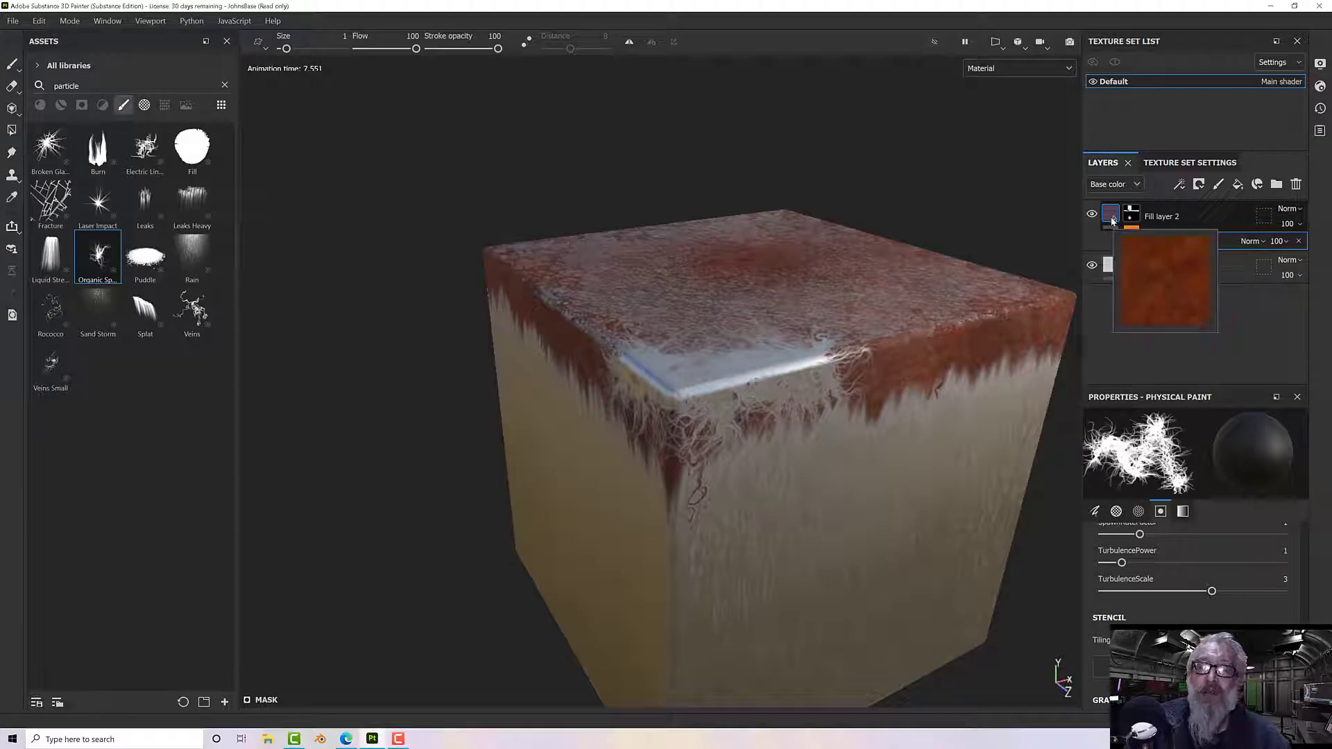
{"action": "left_click", "coordinate": [1112, 220]}
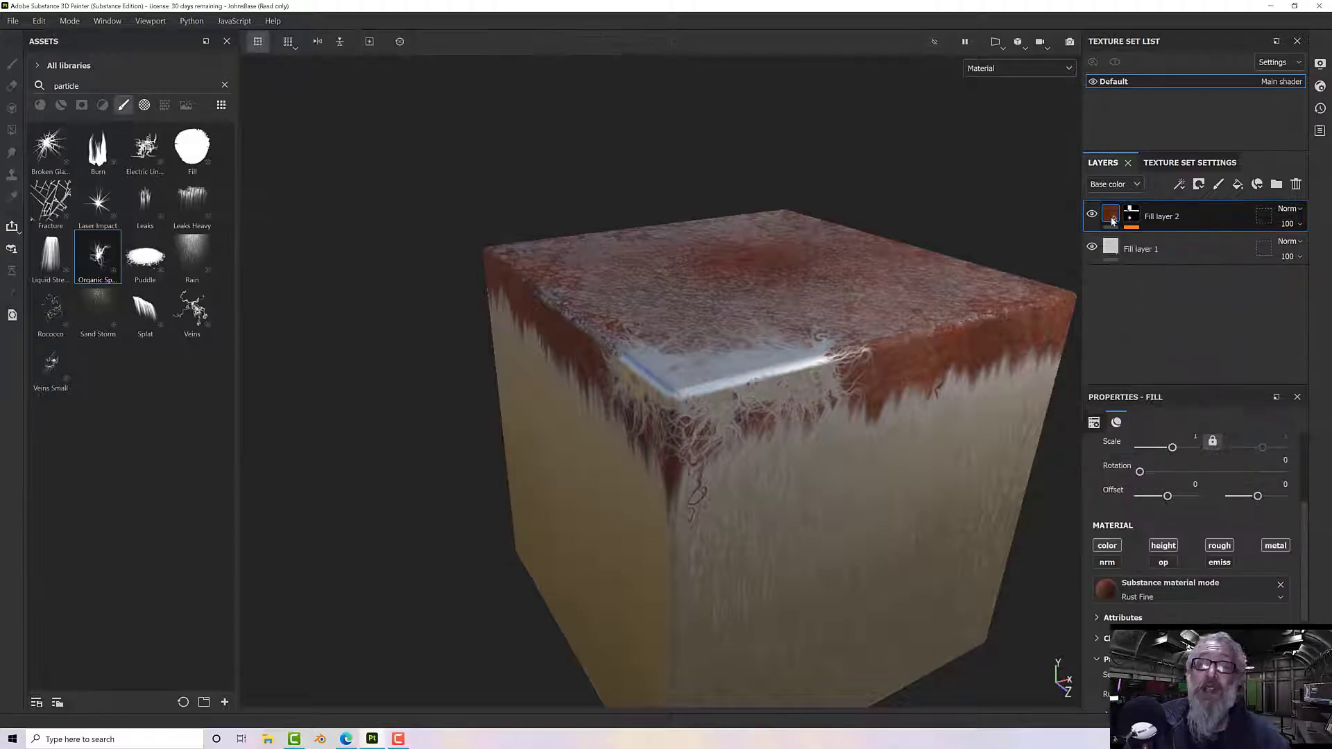
{"action": "right_click", "coordinate": [1111, 221]}
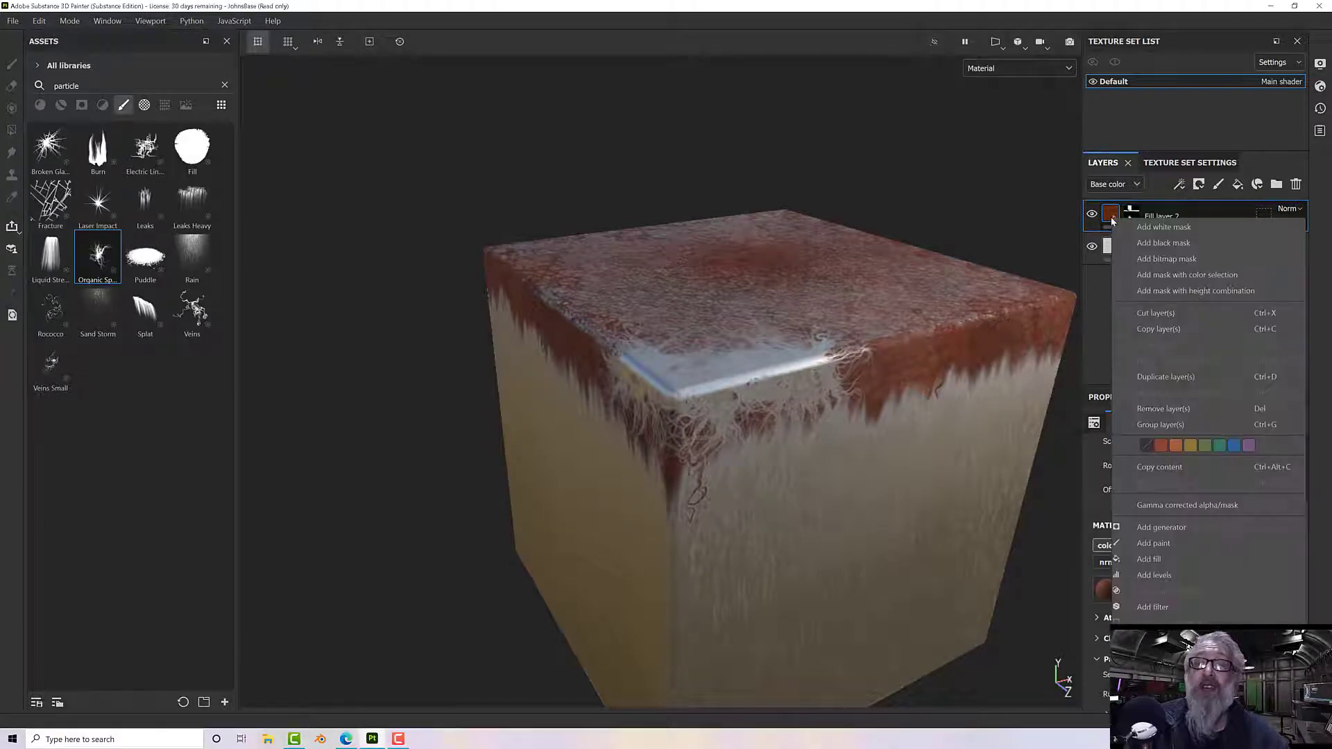
{"action": "left_click", "coordinate": [1052, 609]}
{"action": "scroll", "coordinate": [1086, 618], "scroll_direction": "down", "scroll_amount": 2}
{"action": "scroll", "coordinate": [1084, 613], "scroll_direction": "down", "scroll_amount": 1}
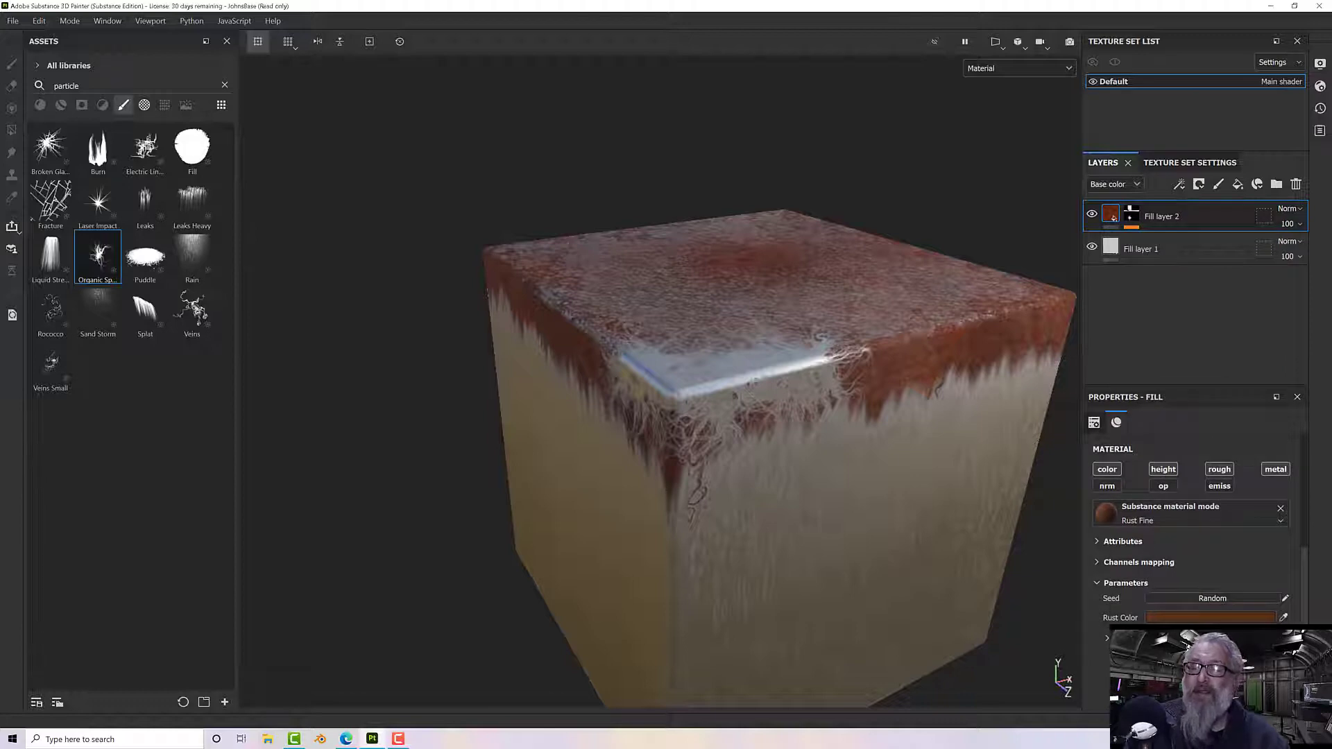
{"action": "scroll", "coordinate": [1061, 310], "scroll_direction": "up", "scroll_amount": 3}
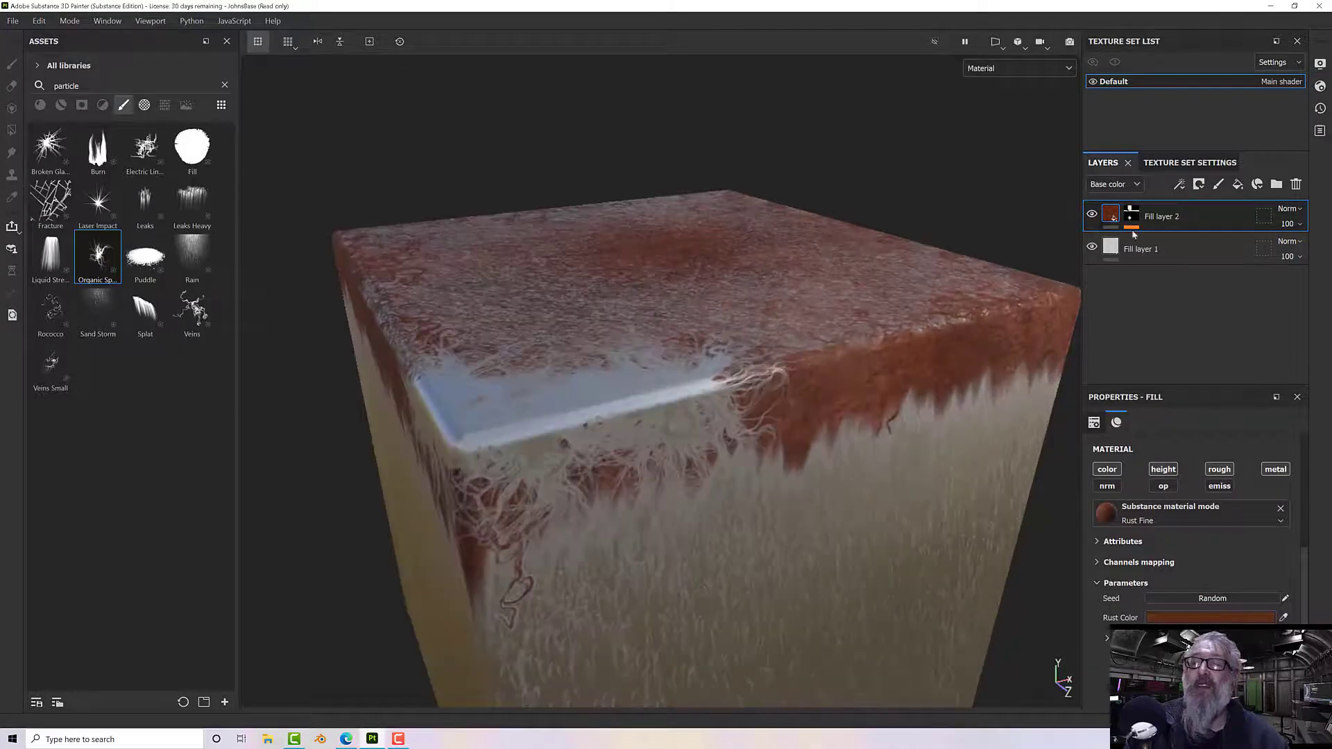
Step: Add a fill effect to Fill layer 2's rust content, leave only its height channel enabled, and set the height to -0.0476
{"action": "right_click", "coordinate": [1106, 217]}
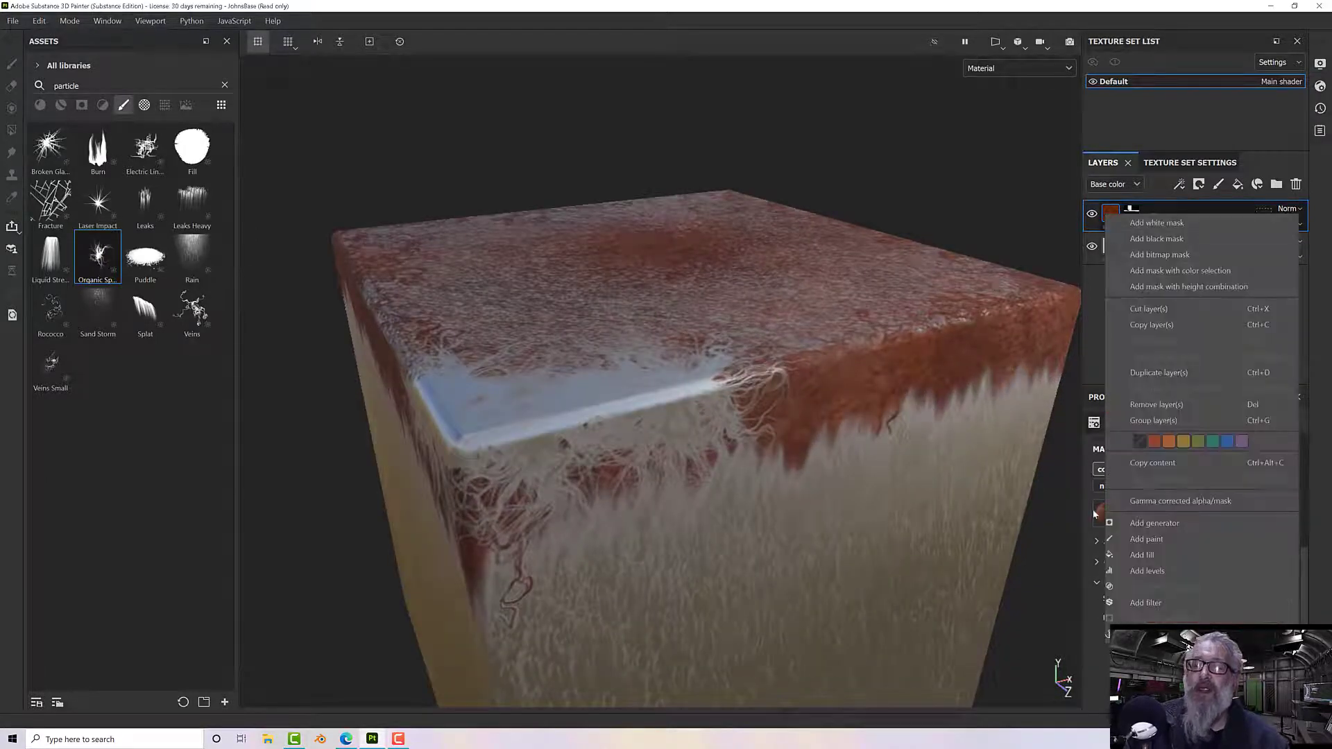
{"action": "left_click", "coordinate": [1140, 559]}
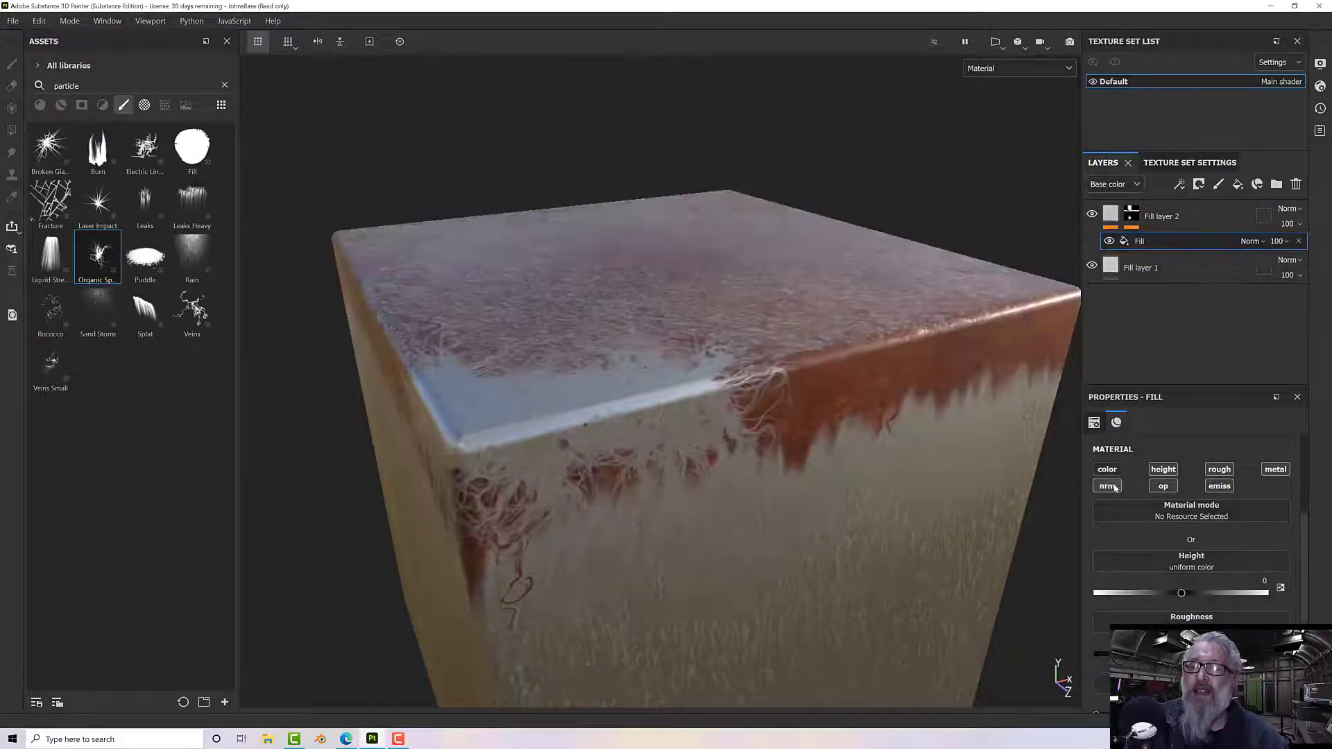
{"action": "left_click", "coordinate": [1219, 471]}
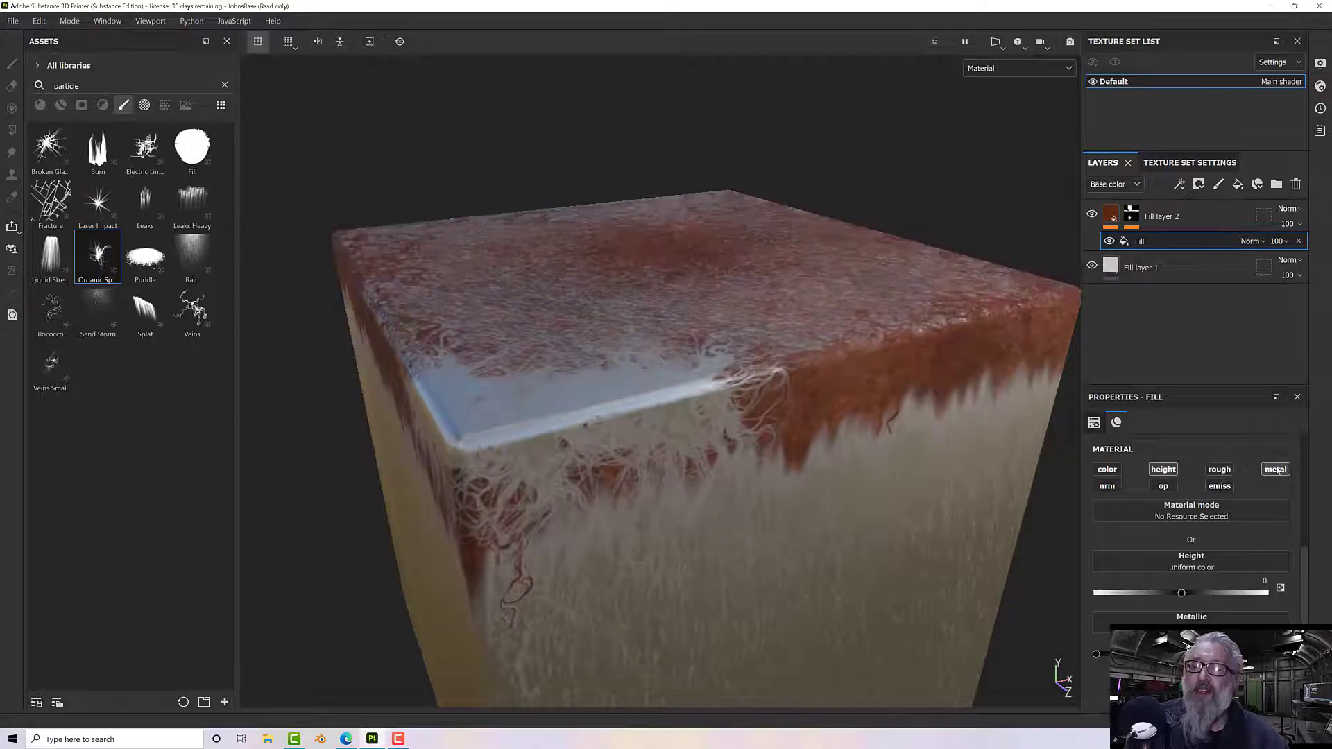
{"action": "left_click_drag", "start_coordinate": [1183, 593], "coordinate": [1177, 599]}
{"action": "scroll", "coordinate": [509, 423], "scroll_direction": "up", "scroll_amount": 1}
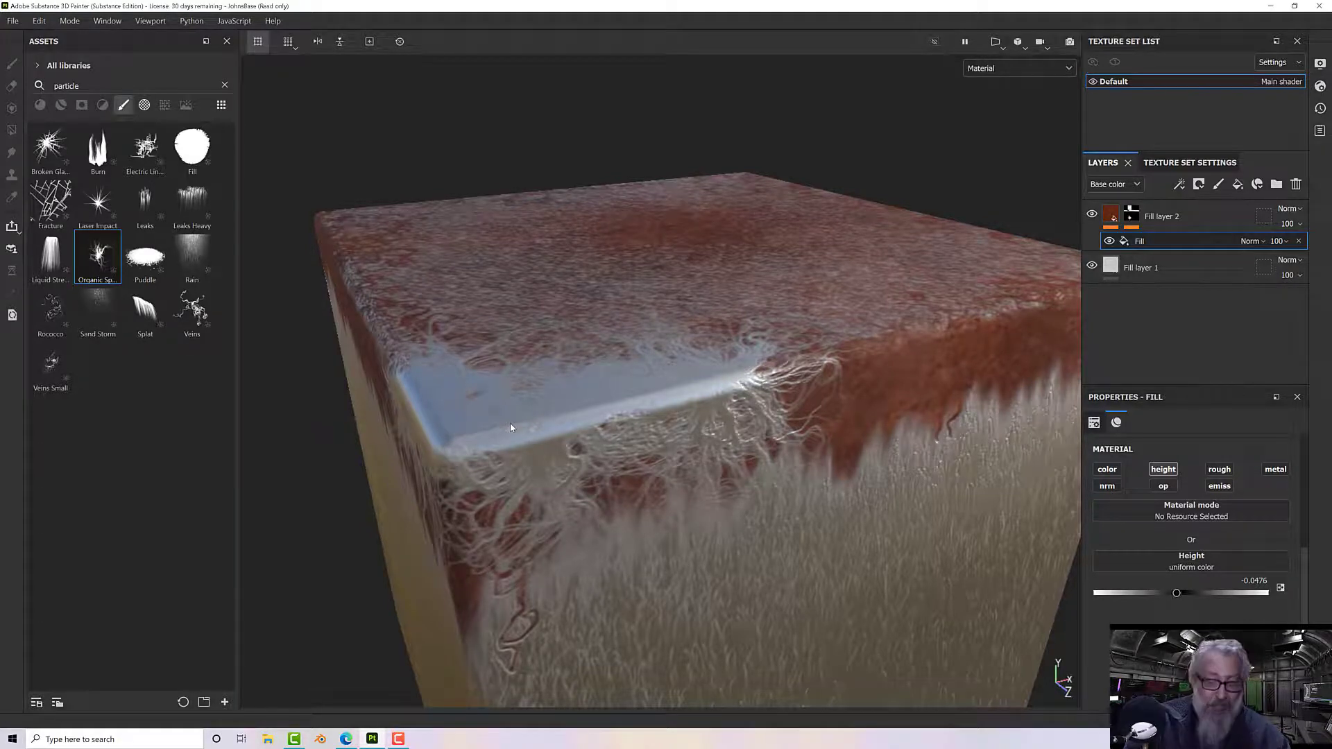
Step: Activate the Paint effect in Fill layer 2's mask, choose the Leaks Heavy brush, and paint across a side face below the rust
{"action": "left_click_drag", "start_coordinate": [619, 362], "coordinate": [489, 326], "text": "alt"}
{"action": "scroll", "coordinate": [691, 333], "scroll_direction": "down", "scroll_amount": 2}
{"action": "scroll", "coordinate": [691, 339], "scroll_direction": "down", "scroll_amount": 3}
{"action": "left_click_drag", "start_coordinate": [755, 358], "coordinate": [460, 336], "text": "alt"}
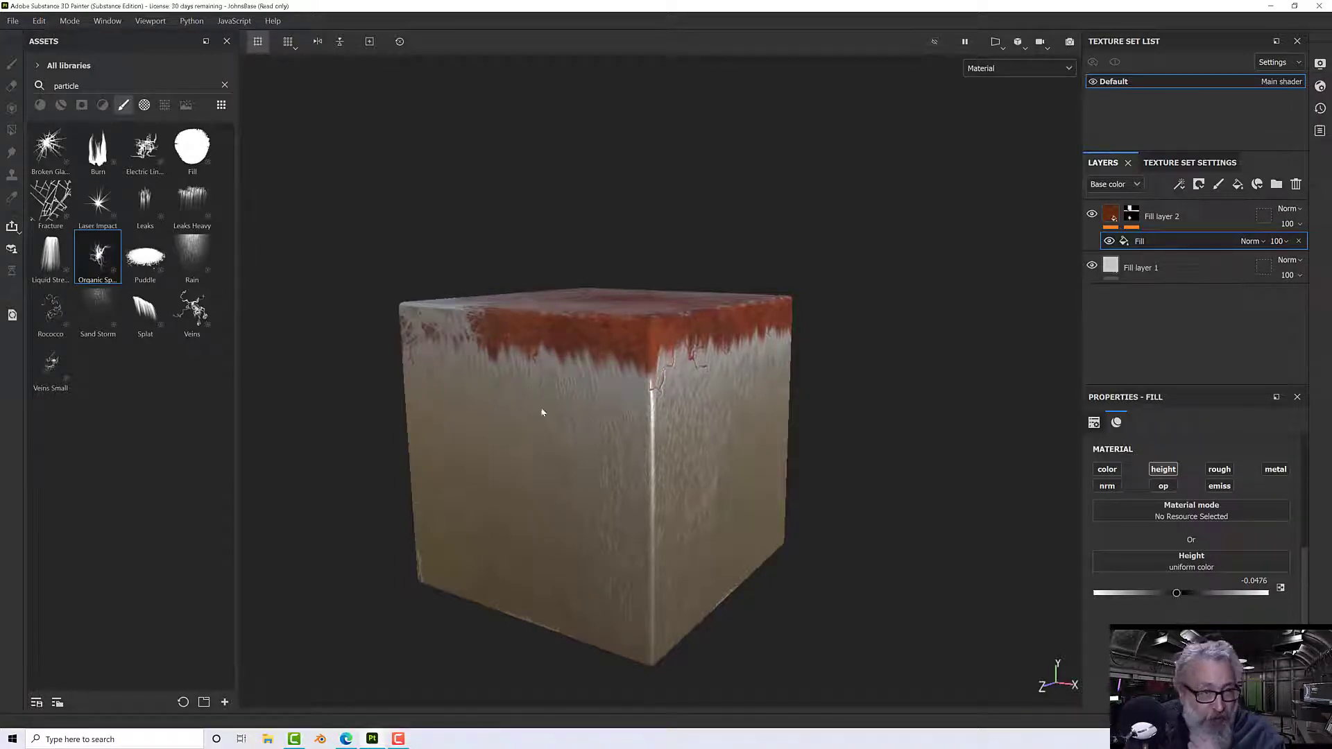
{"action": "left_click", "coordinate": [184, 214]}
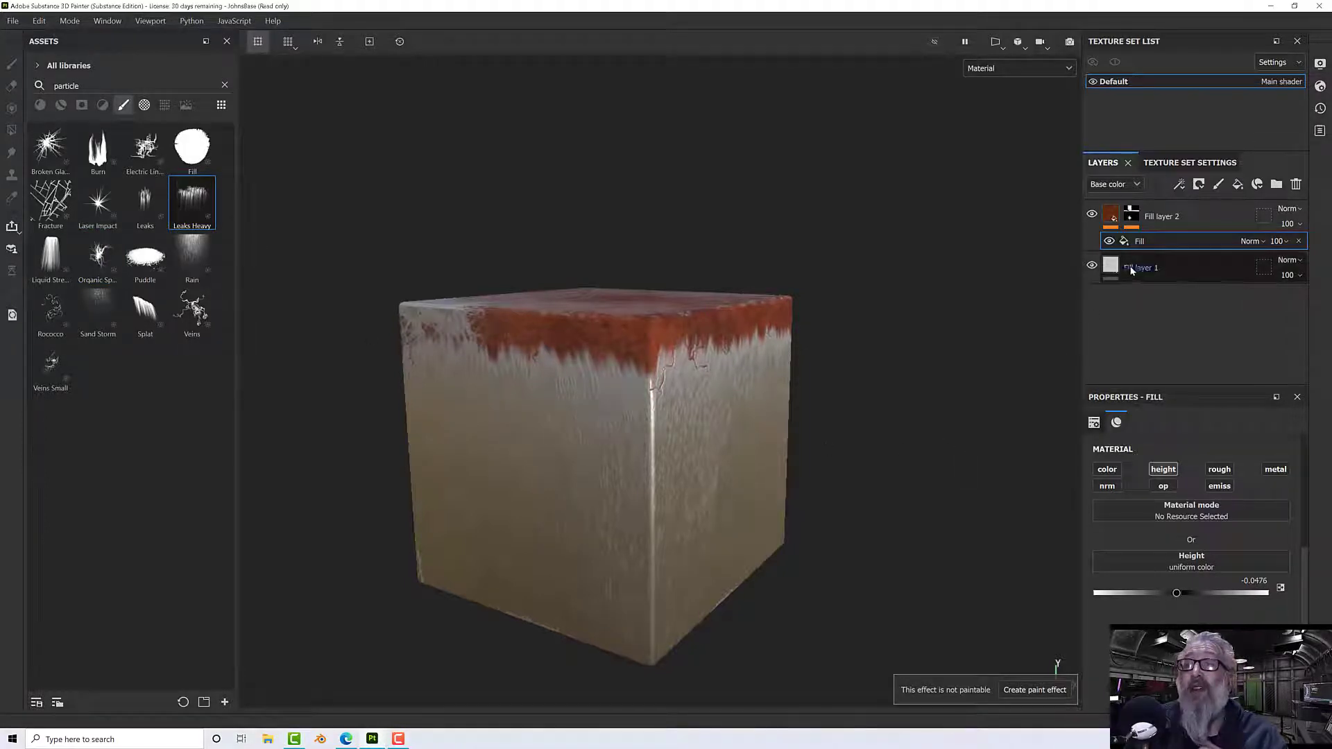
{"action": "left_click", "coordinate": [1132, 216]}
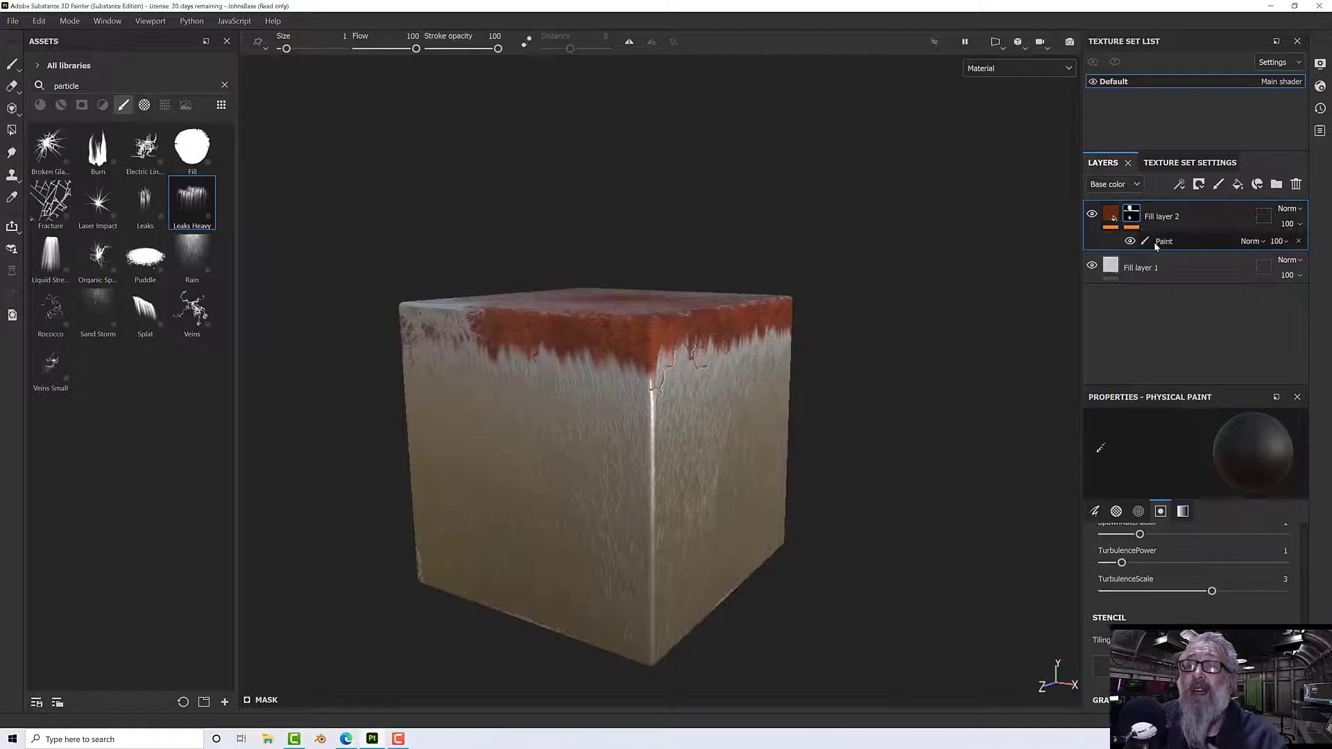
{"action": "left_click", "coordinate": [1156, 244]}
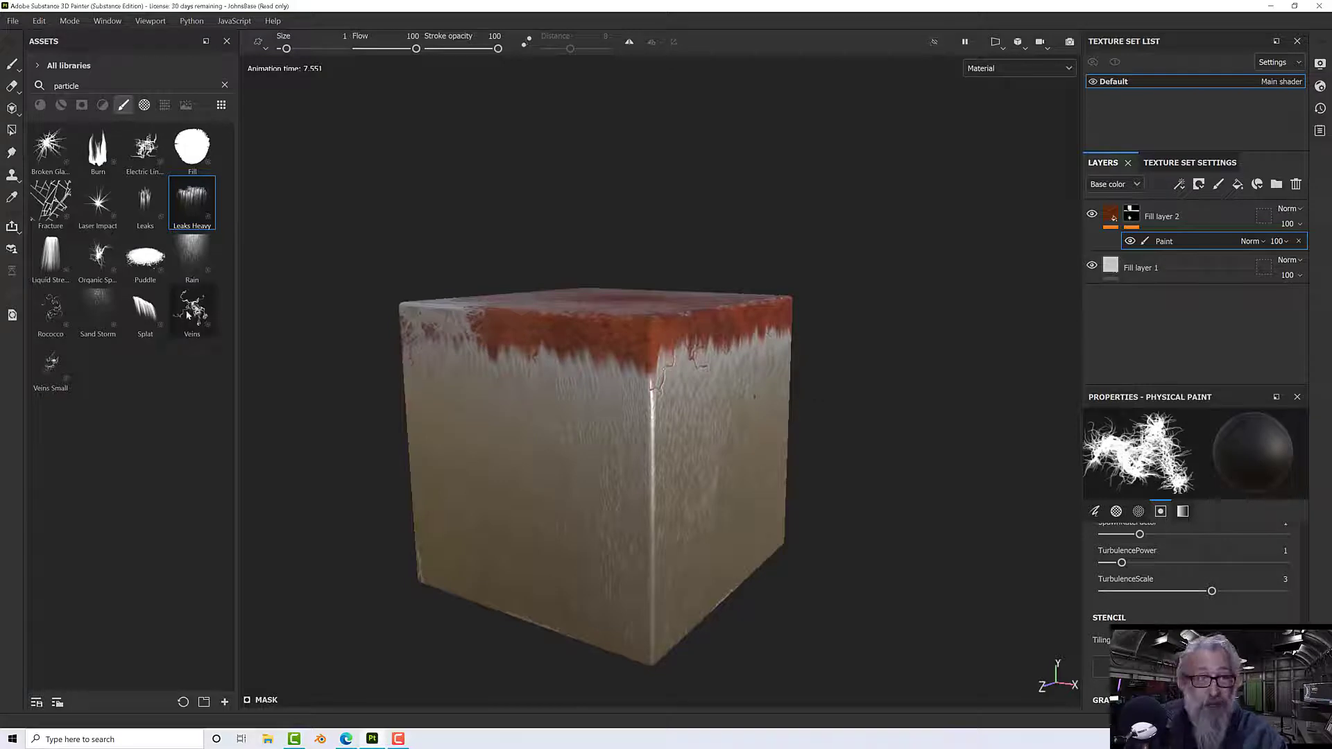
{"action": "left_click", "coordinate": [192, 222]}
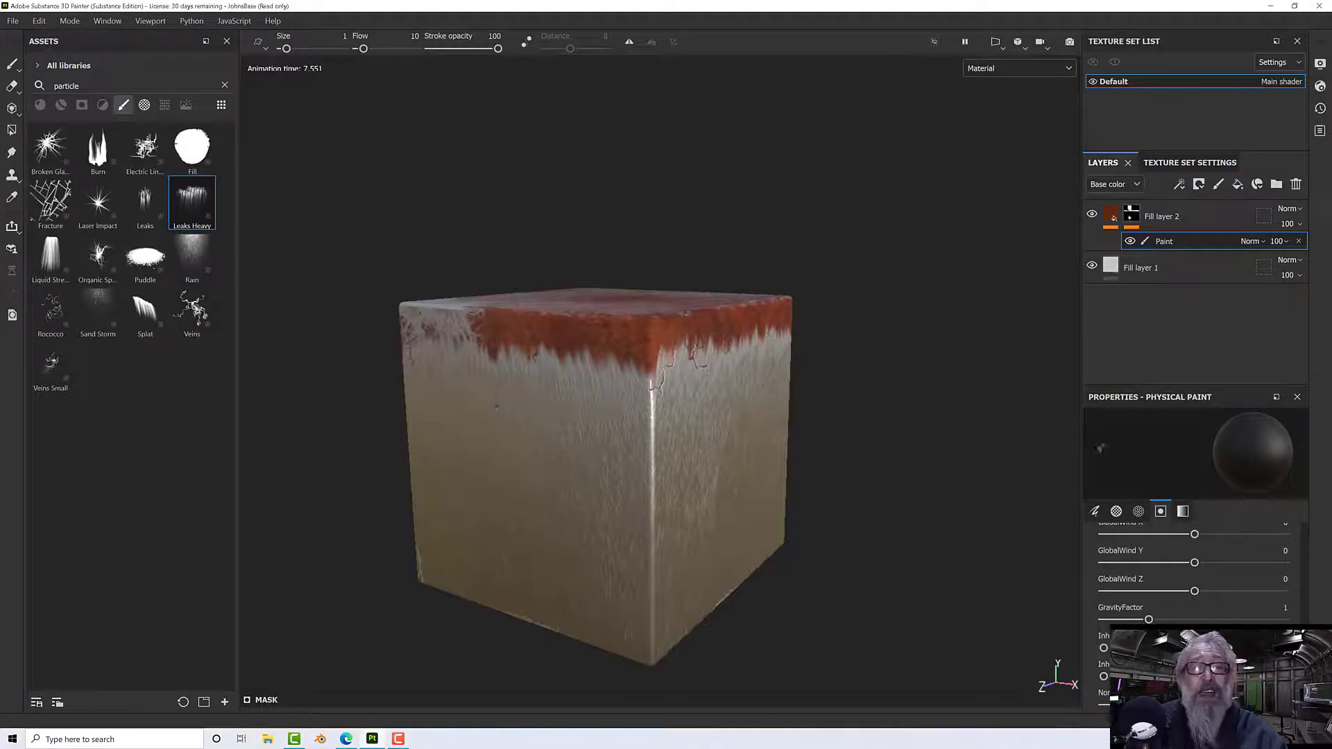
{"action": "mouse_move", "coordinate": [480, 373]}
{"action": "left_mouse_down"}
{"action": "mouse_move", "coordinate": [522, 410]}
{"action": "mouse_move", "coordinate": [624, 421]}
{"action": "mouse_move", "coordinate": [451, 415]}
{"action": "mouse_move", "coordinate": [594, 427]}
{"action": "left_mouse_up"}
Step: Set the brush's grayscale value to 1 and paint Leaks Heavy strokes across the side face below the rusted edge
{"action": "scroll", "coordinate": [1117, 600], "scroll_direction": "down", "scroll_amount": 10}
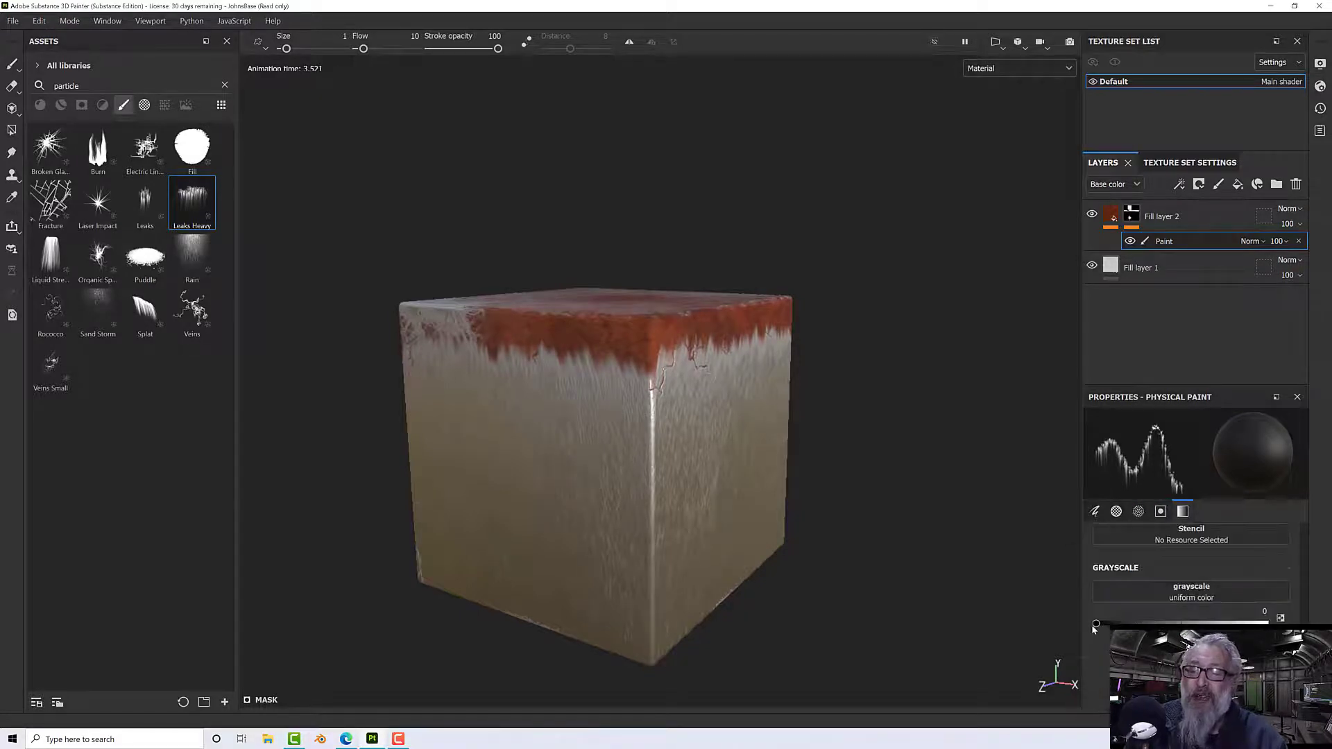
{"action": "left_click_drag", "start_coordinate": [1095, 623], "coordinate": [1254, 622]}
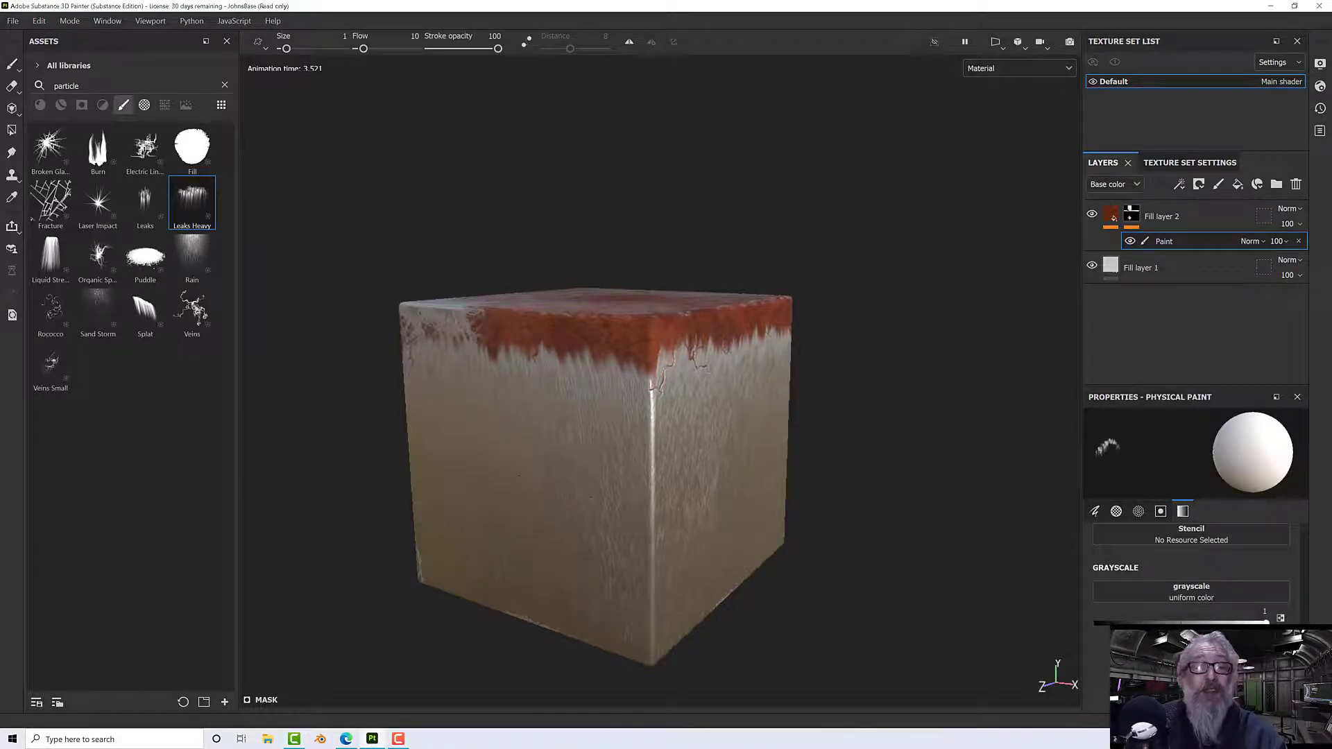
{"action": "mouse_move", "coordinate": [450, 374]}
{"action": "left_mouse_down"}
{"action": "mouse_move", "coordinate": [559, 365]}
{"action": "mouse_move", "coordinate": [506, 346]}
{"action": "mouse_move", "coordinate": [419, 342]}
{"action": "mouse_move", "coordinate": [614, 349]}
{"action": "mouse_move", "coordinate": [621, 359]}
{"action": "mouse_move", "coordinate": [593, 355]}
{"action": "mouse_move", "coordinate": [574, 435]}
{"action": "mouse_move", "coordinate": [586, 457]}
{"action": "left_mouse_up"}
{"action": "scroll", "coordinate": [574, 435], "scroll_direction": "down", "scroll_amount": 5}
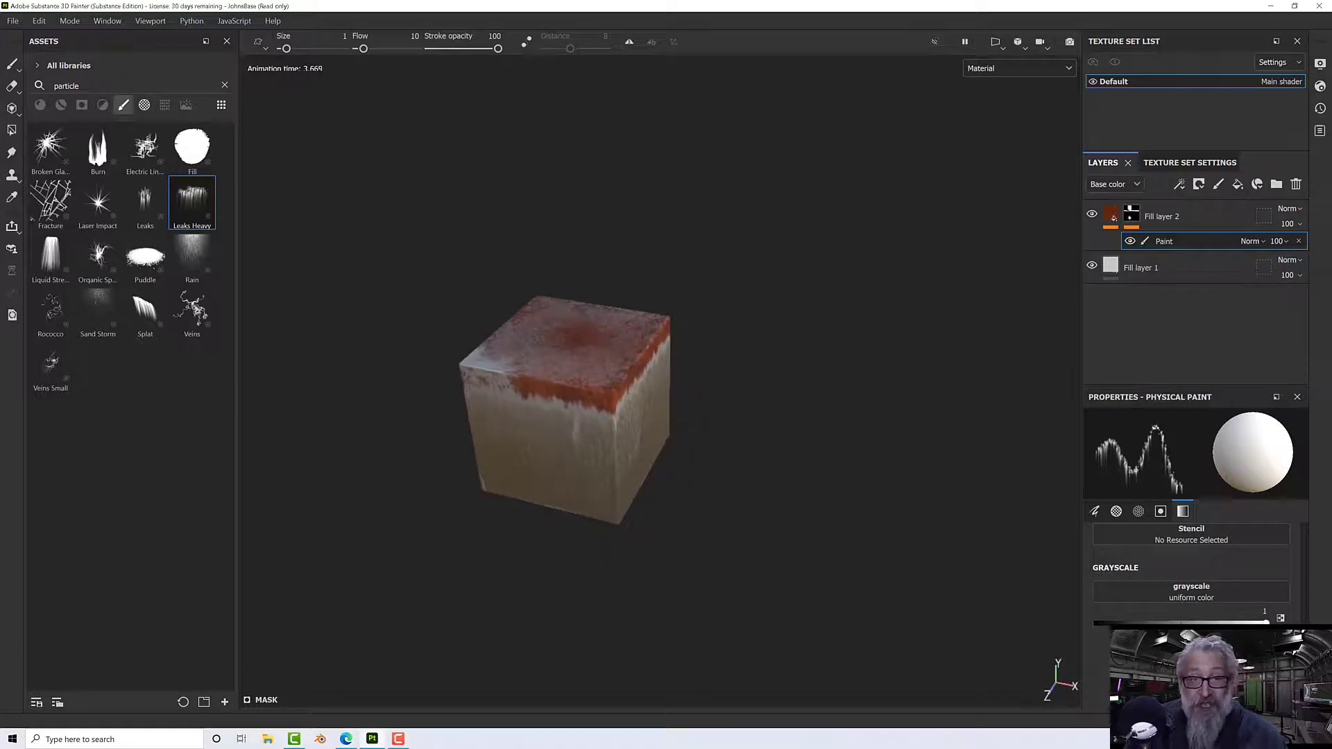
{"action": "middle_click_drag", "start_coordinate": [586, 457], "coordinate": [646, 484], "text": "alt"}
{"action": "scroll", "coordinate": [647, 478], "scroll_direction": "up", "scroll_amount": 4}
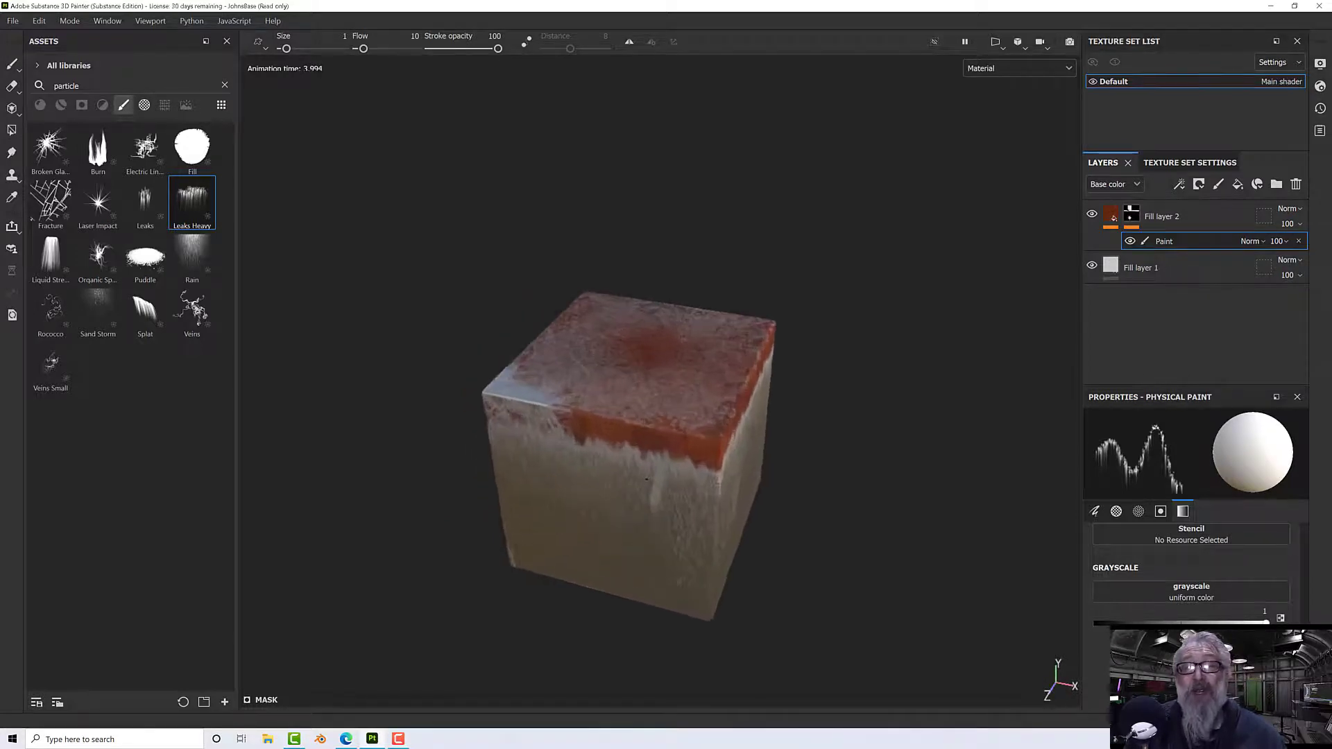
{"action": "scroll", "coordinate": [647, 478], "scroll_direction": "up", "scroll_amount": 3}
{"action": "left_click_drag", "start_coordinate": [648, 478], "coordinate": [708, 482], "text": "alt"}
{"action": "middle_click_drag", "start_coordinate": [707, 481], "coordinate": [774, 492], "text": "alt"}
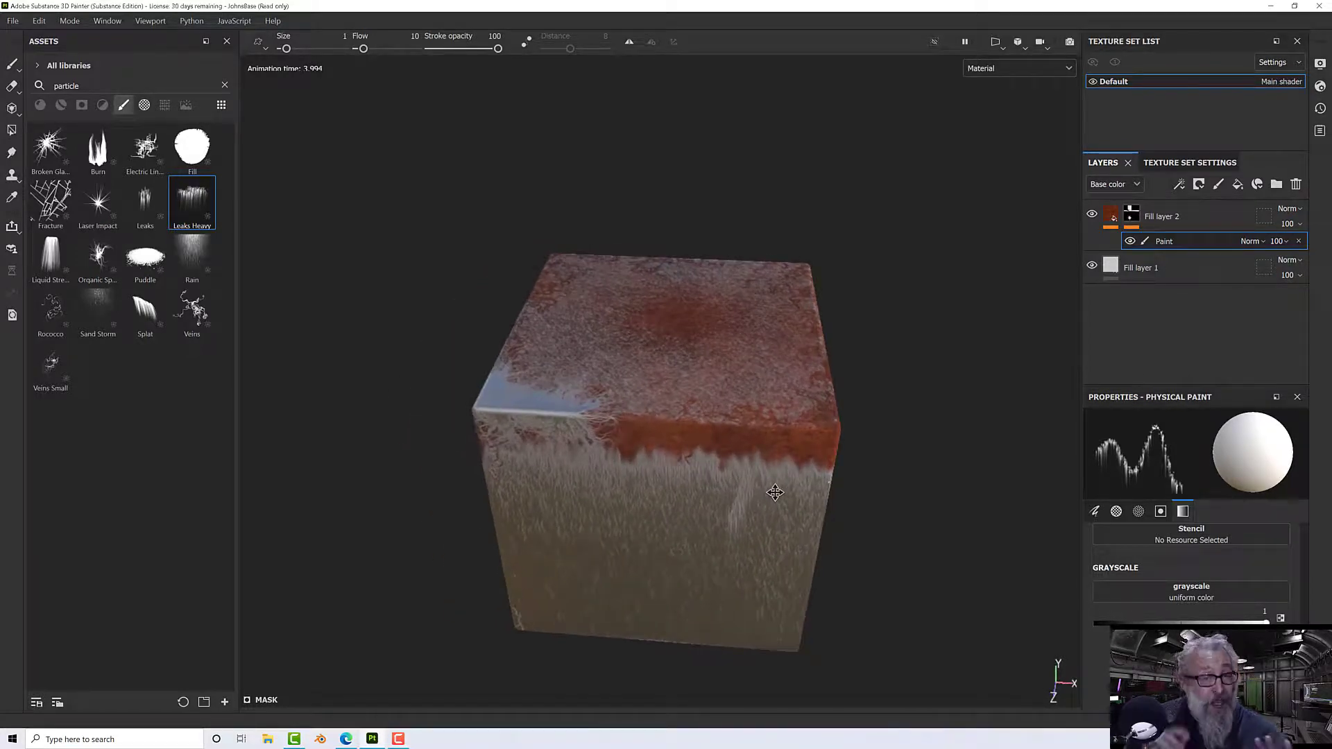